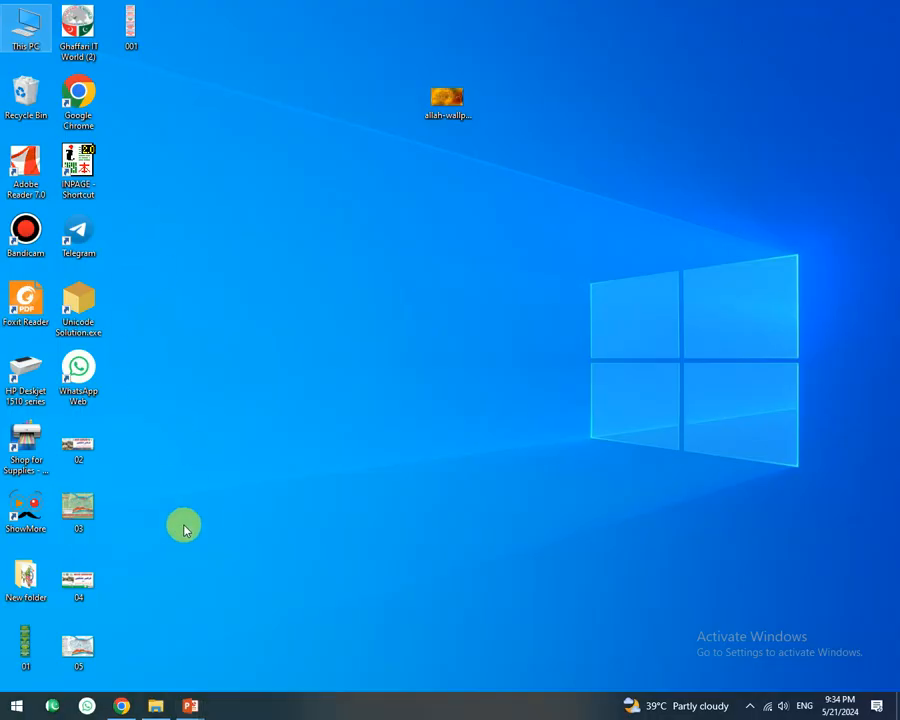
Launch InPage from the desktop and dismiss the HASP driver installation and error messages.
left_click(55, 703)
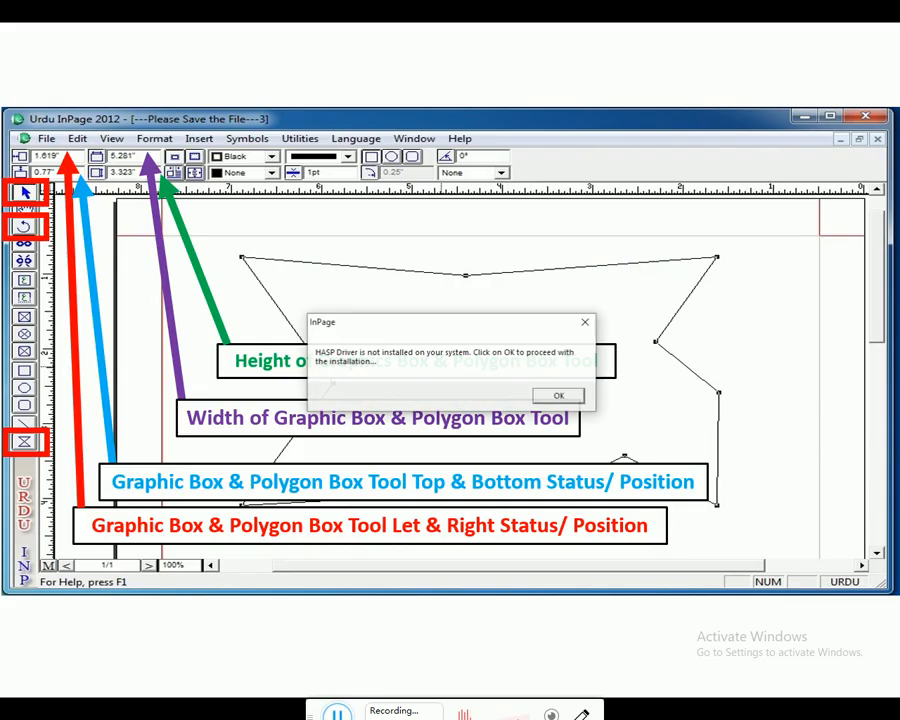
left_click(560, 395)
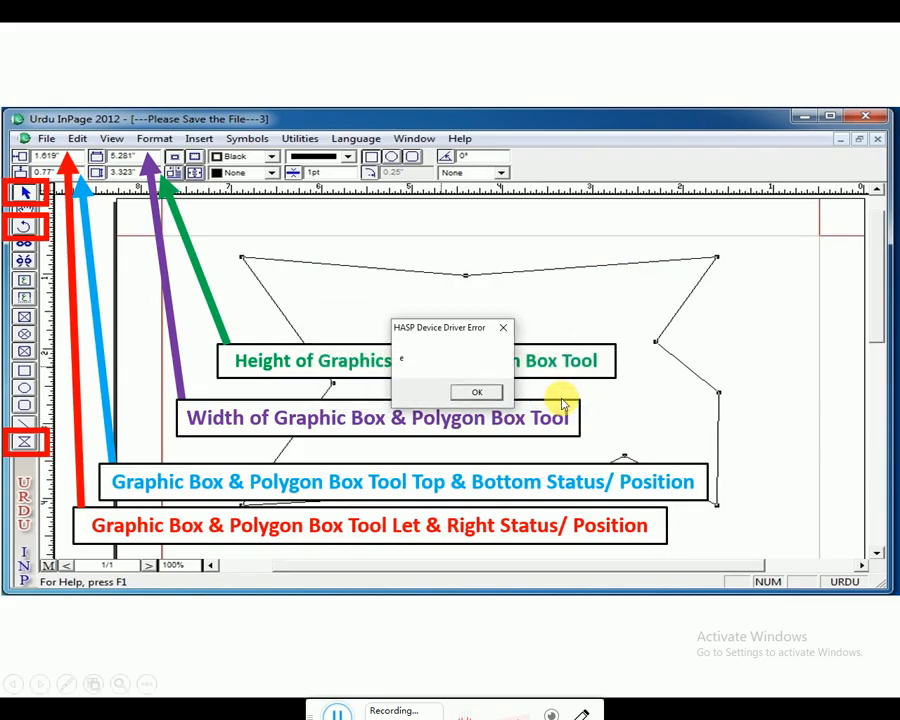
left_click(484, 395)
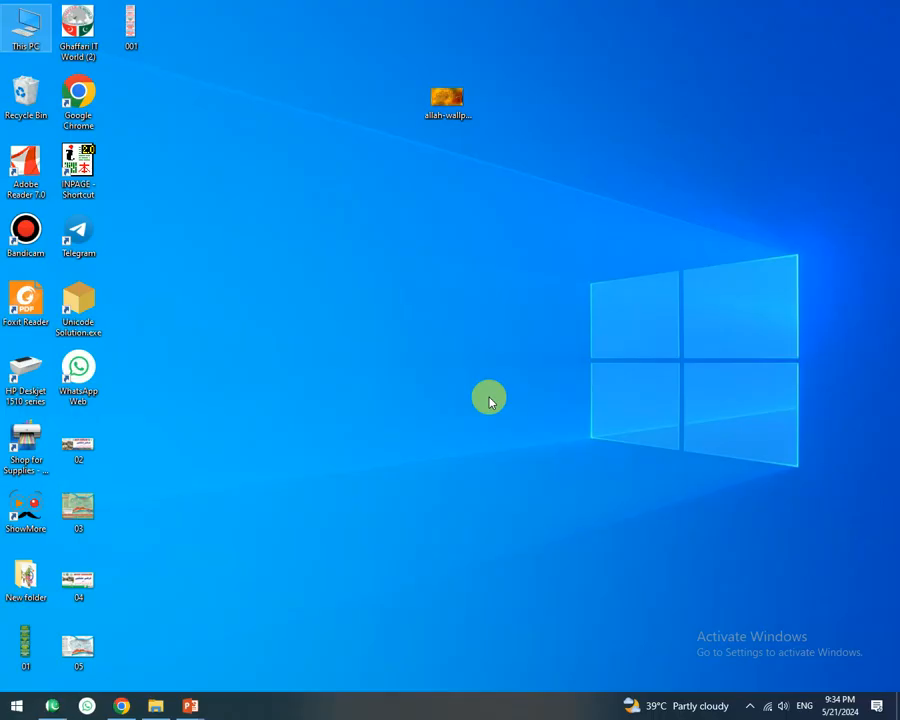
Close the running PowerPoint presentation window.
left_click(195, 706)
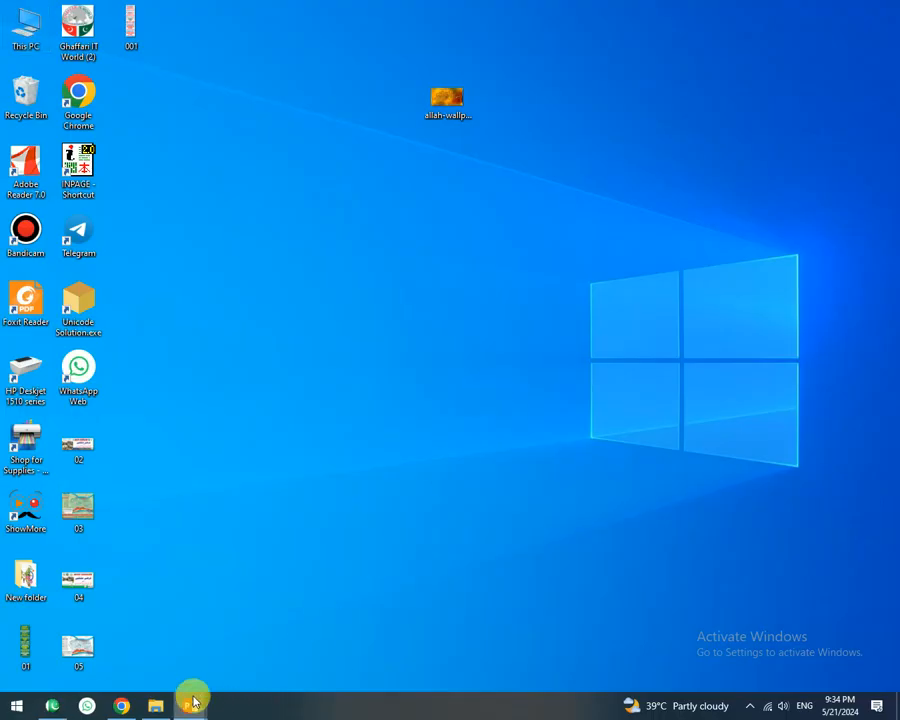
right_click(192, 705)
left_click(171, 680)
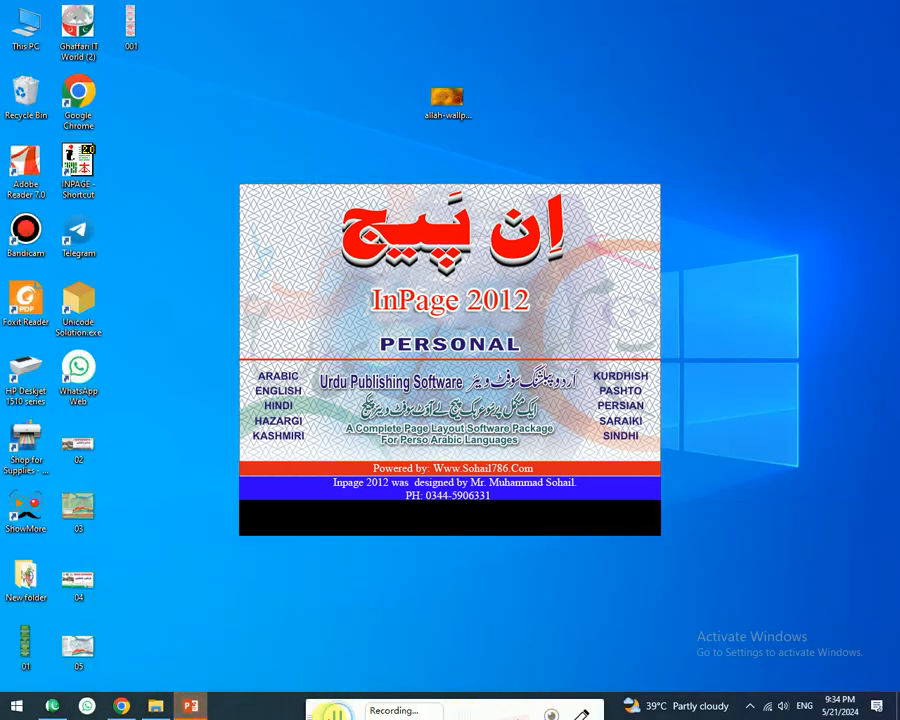
mouse_move(310, 685)
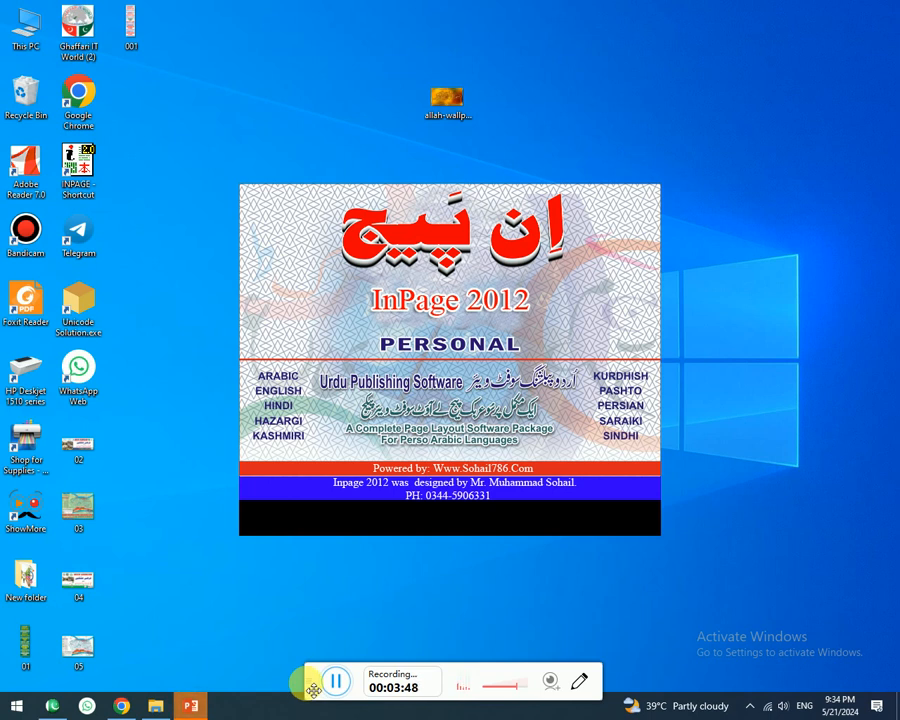
left_click_drag(313, 689, 260, 705)
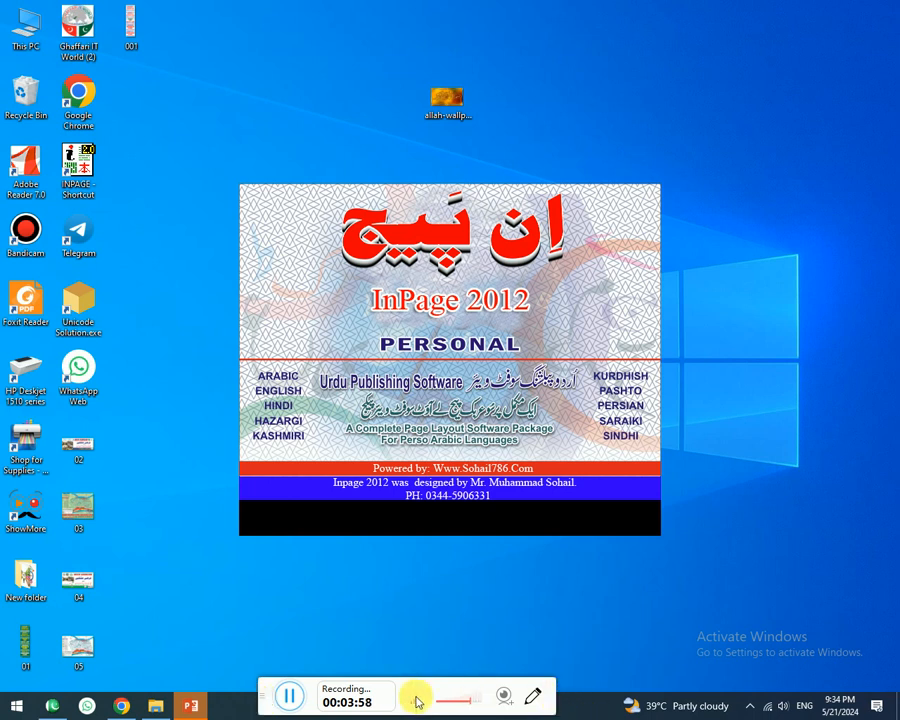
left_click_drag(266, 700, 269, 705)
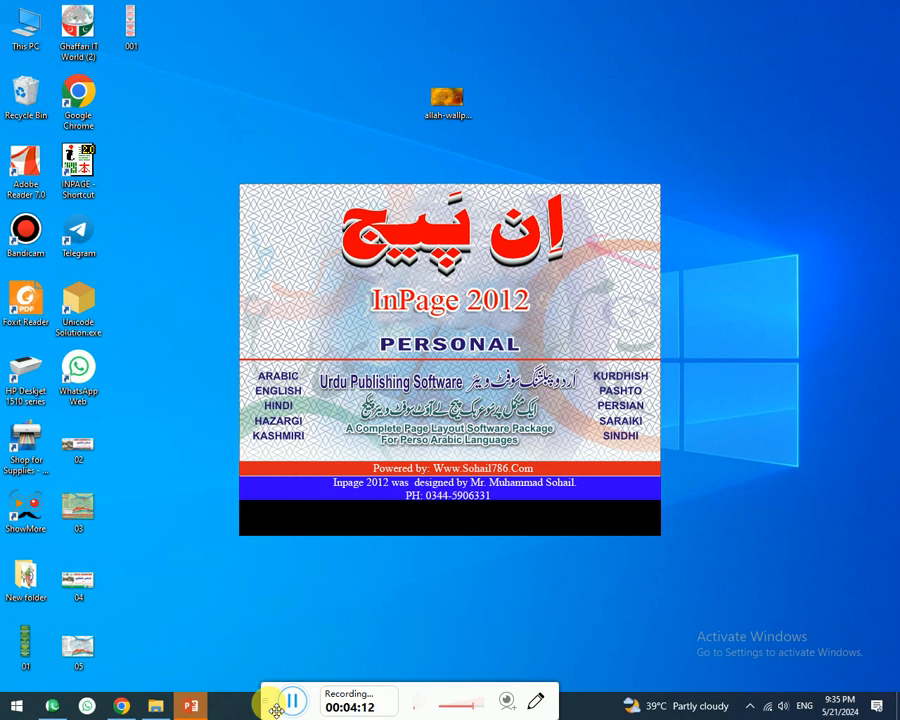
left_click_drag(275, 706, 249, 692)
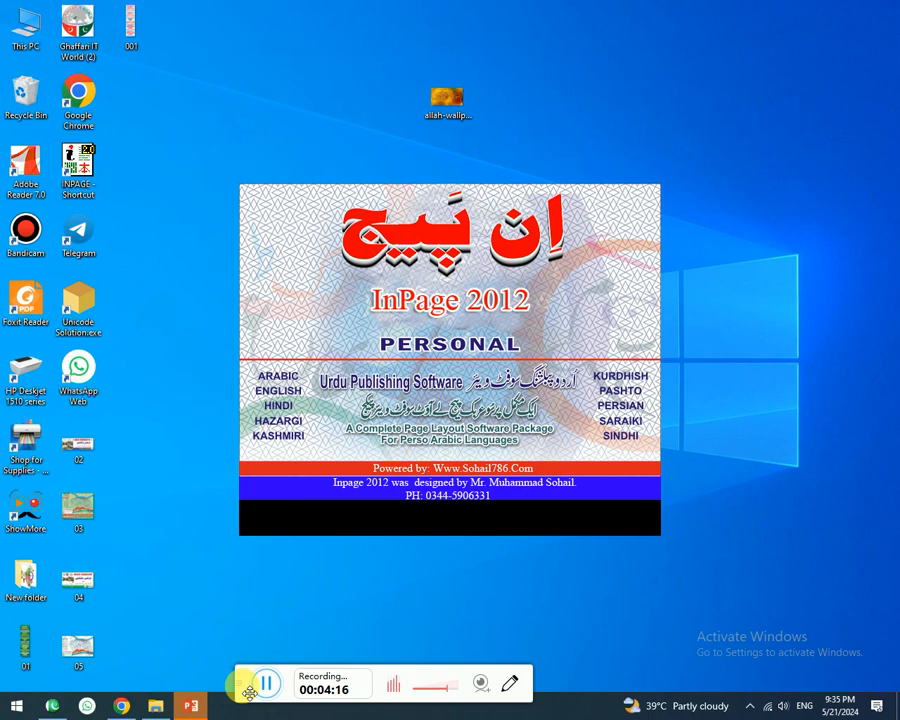
left_click_drag(249, 692, 296, 690)
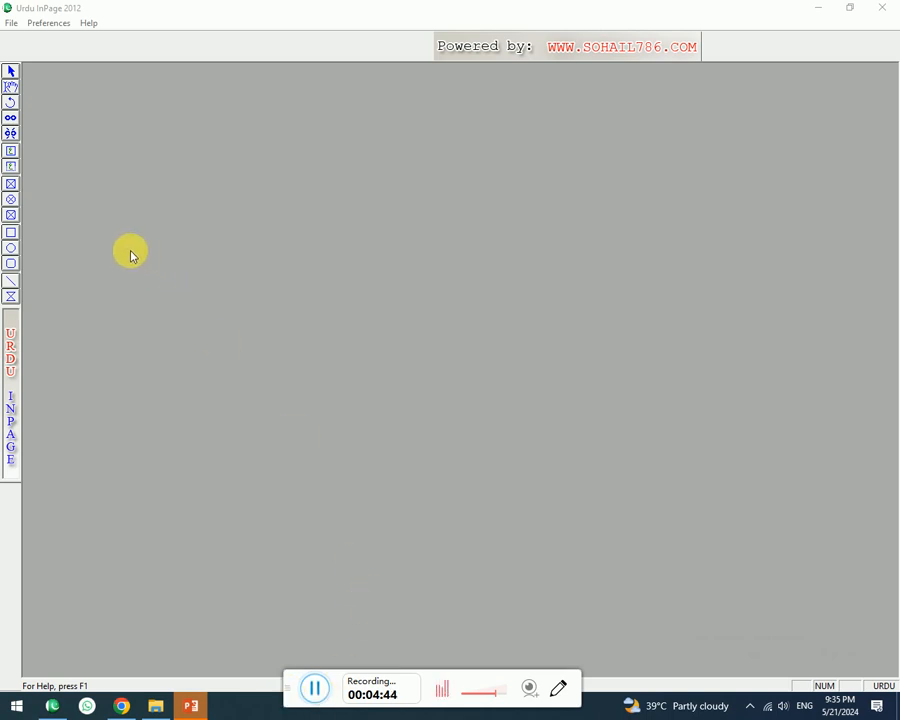
Minimize InPage and close the PowerPoint presentation without saving its changes.
left_click(11, 23)
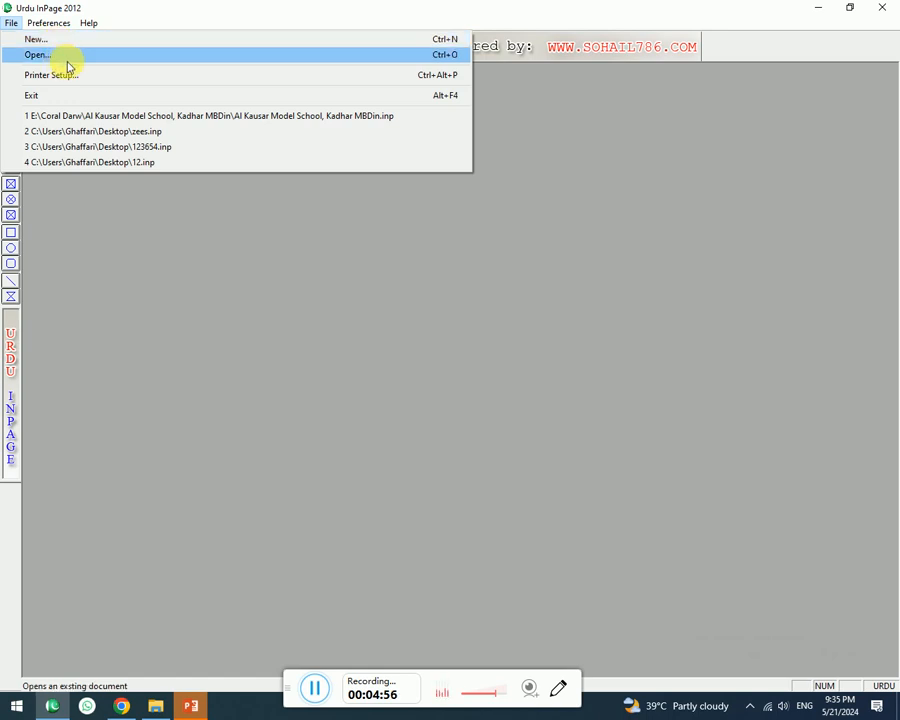
left_click(817, 10)
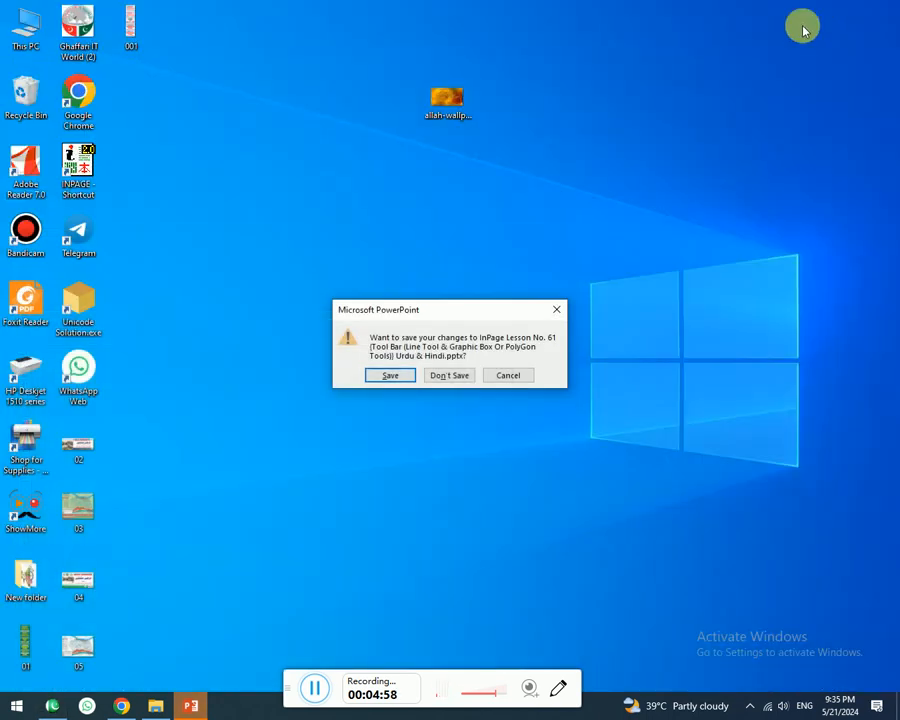
left_click(452, 378)
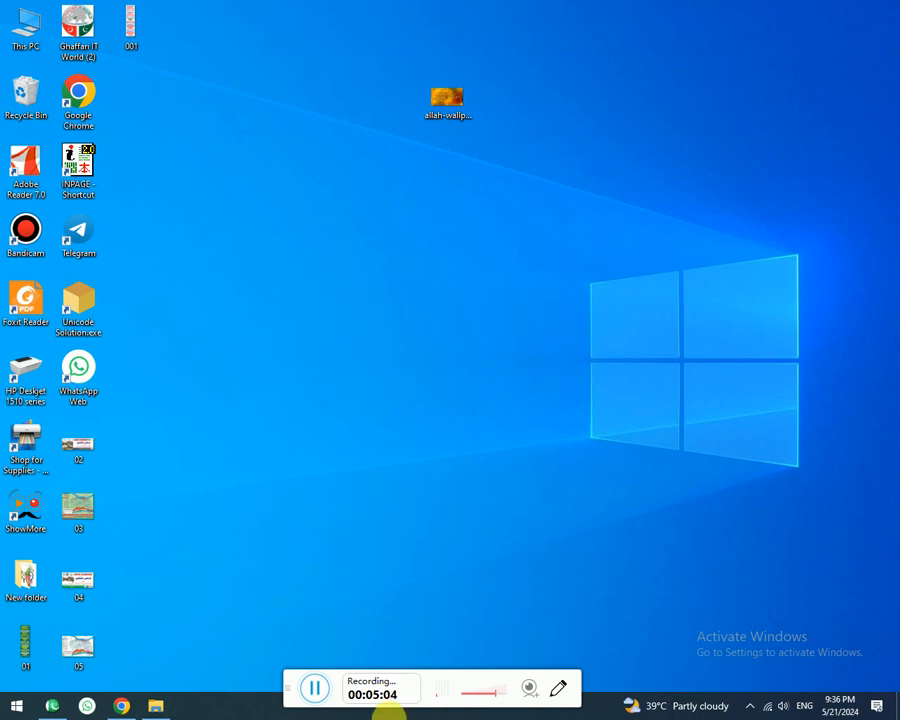
Switch back to InPage and create a new blank document with the default page settings.
left_click(52, 707)
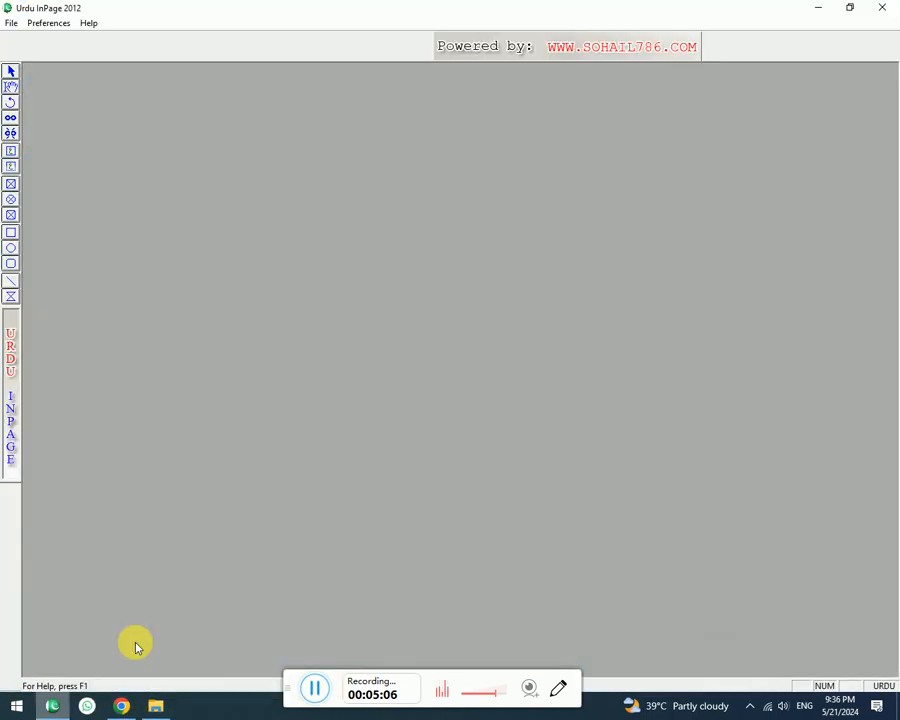
left_click(13, 23)
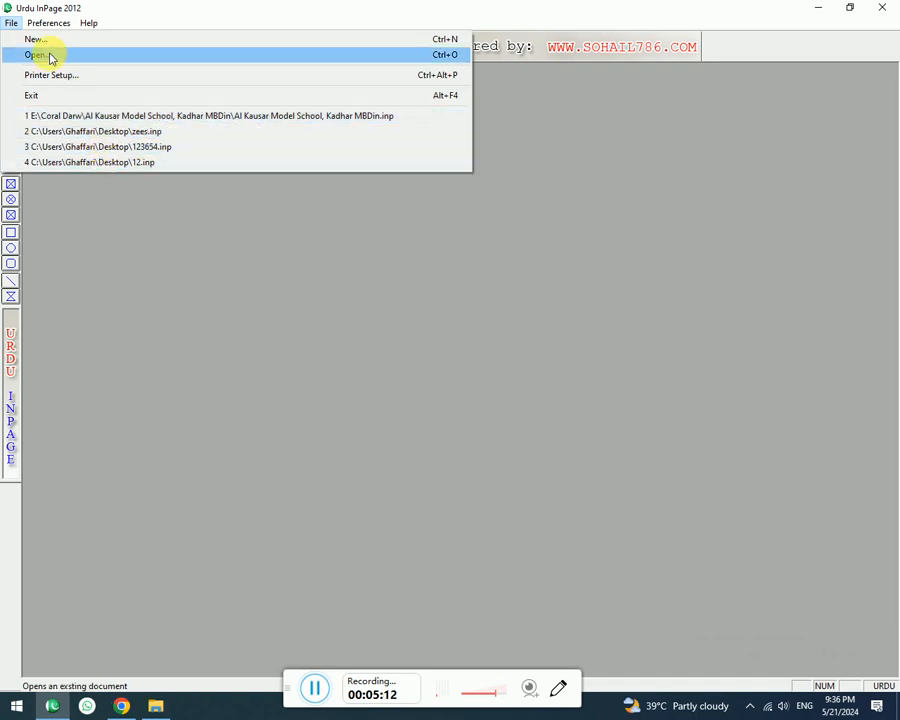
left_click(38, 40)
left_click(560, 309)
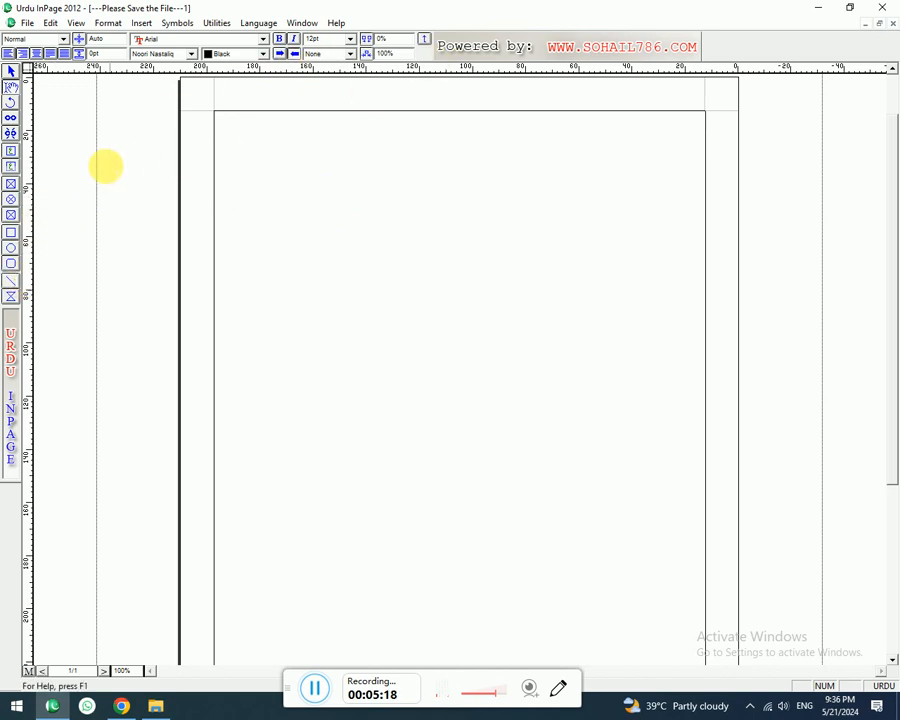
Draw two horizontal lines across the upper part of the page, the upper one about 131 mm long.
left_click(10, 87)
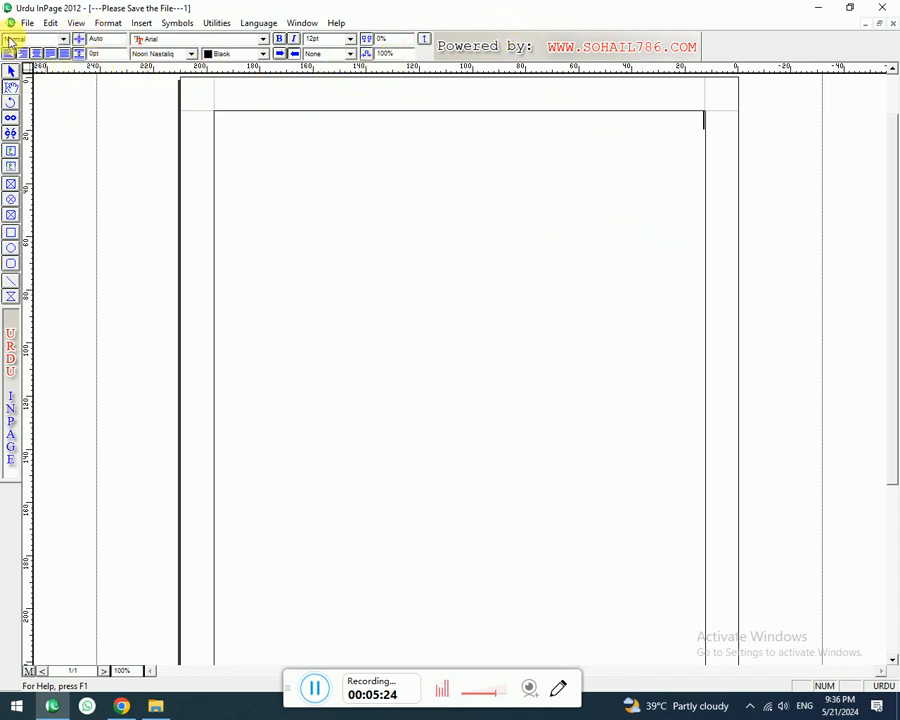
left_click(12, 283)
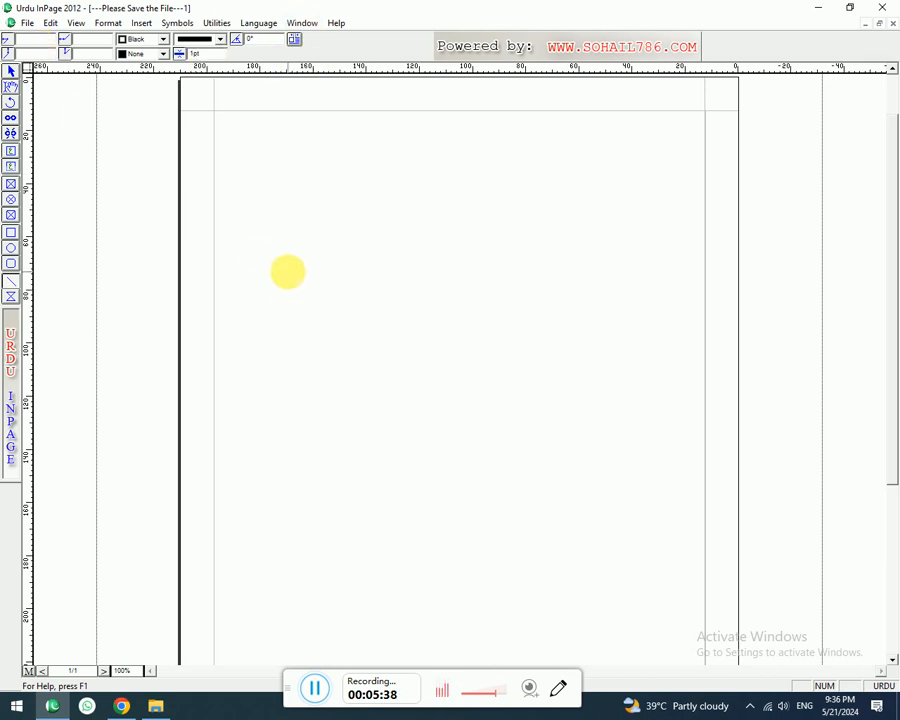
left_click_drag(288, 270, 629, 276)
left_click_drag(286, 212, 634, 205)
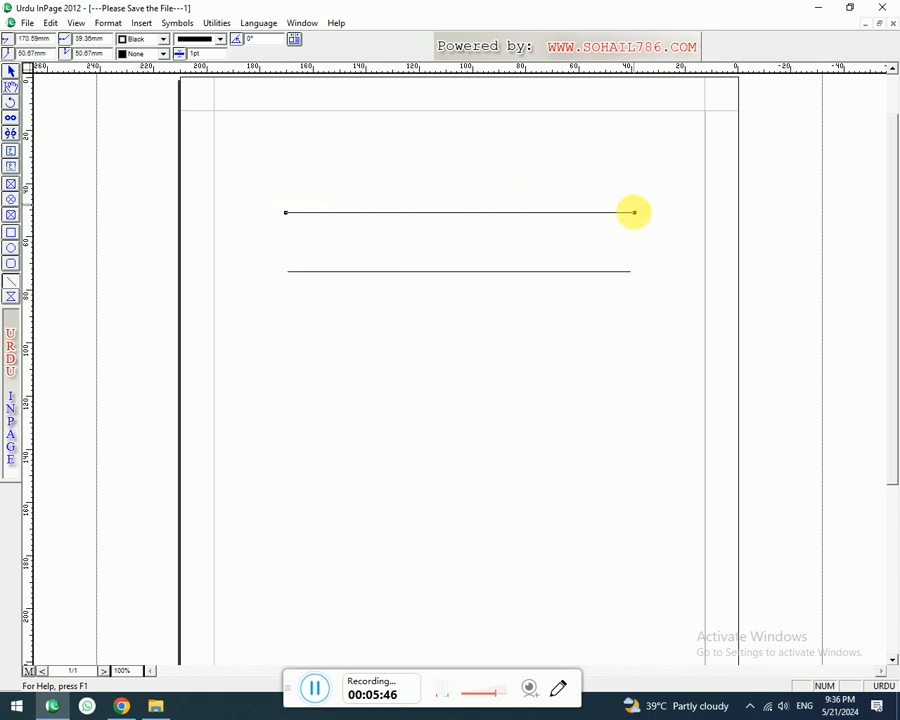
left_click(12, 73)
left_click(11, 86)
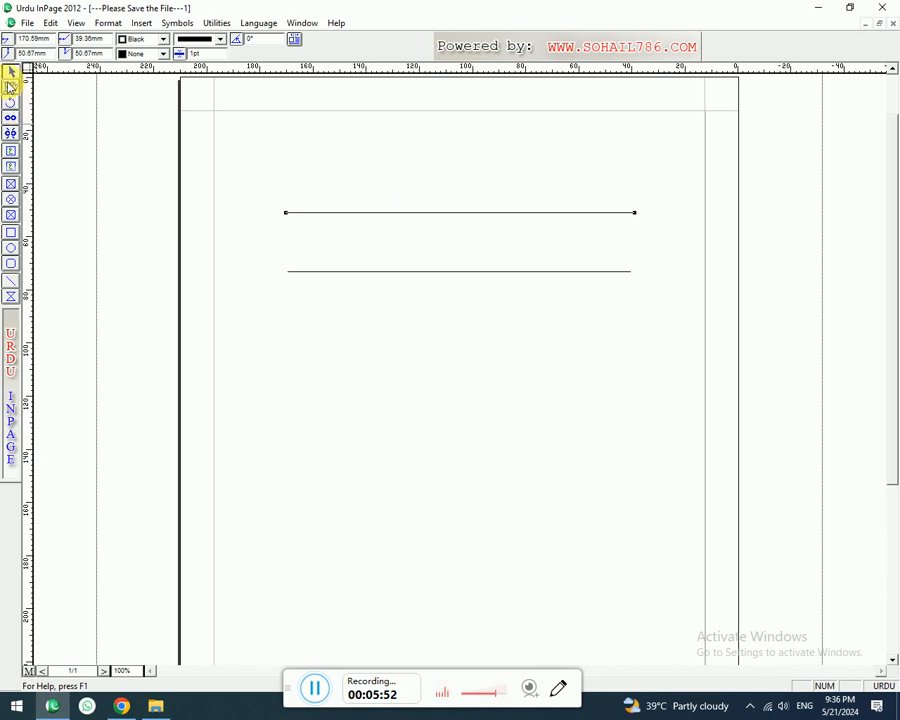
left_click(410, 184)
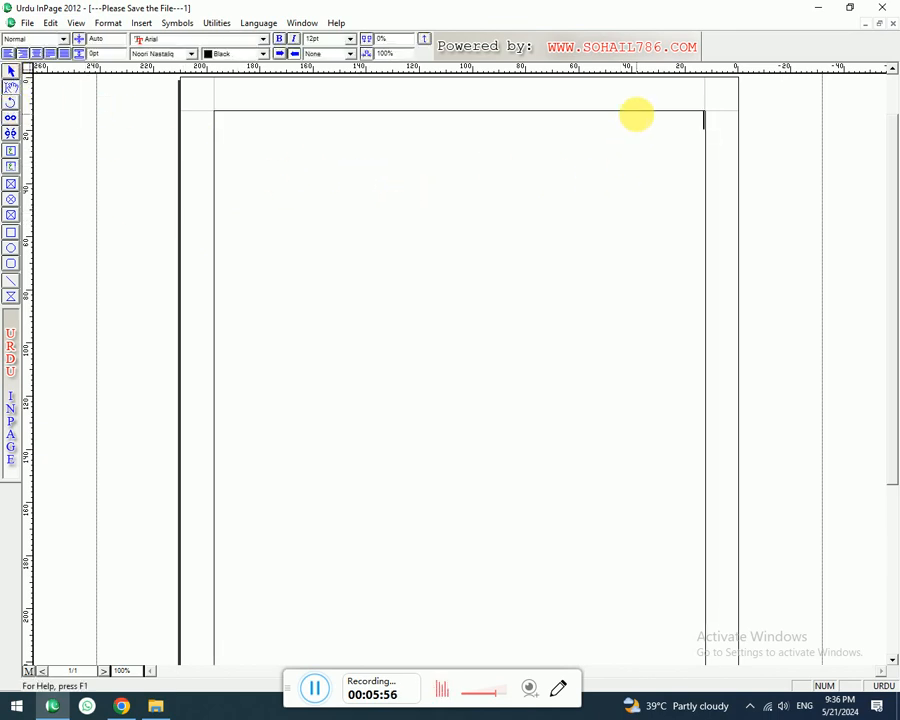
Select the upper line and move it down and back up, to about 46 mm below the page top.
left_click(12, 72)
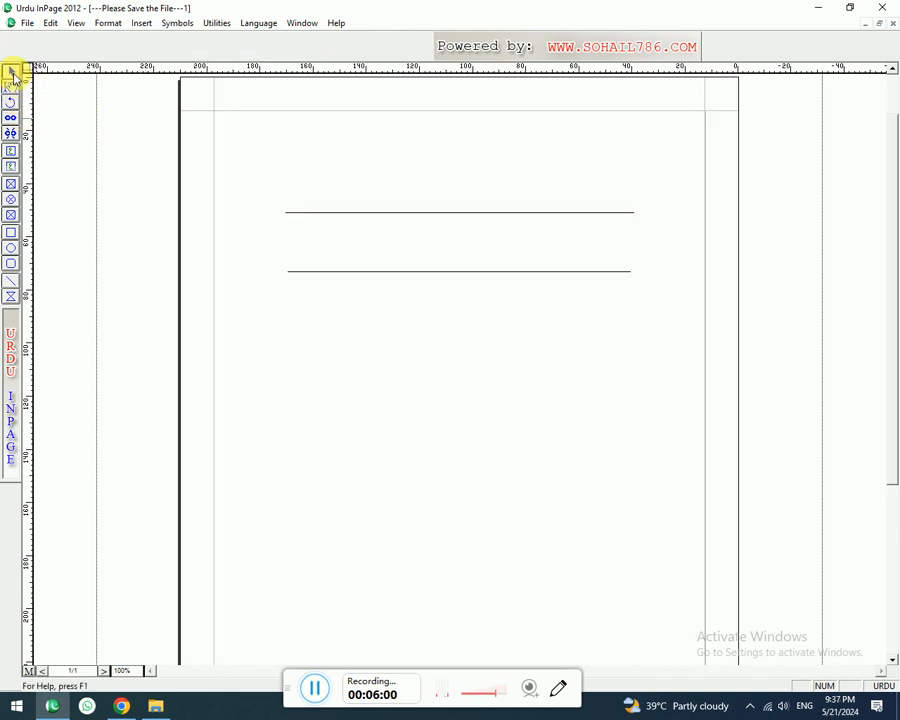
left_click(381, 213)
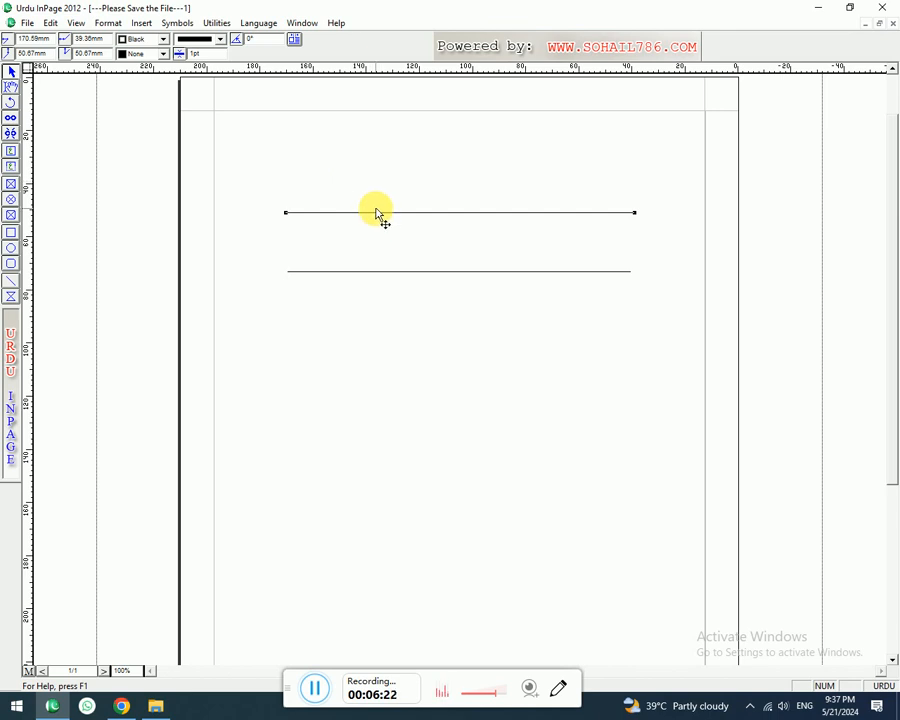
mouse_move(378, 212)
left_mouse_down()
mouse_move(376, 188)
mouse_move(377, 237)
left_mouse_up()
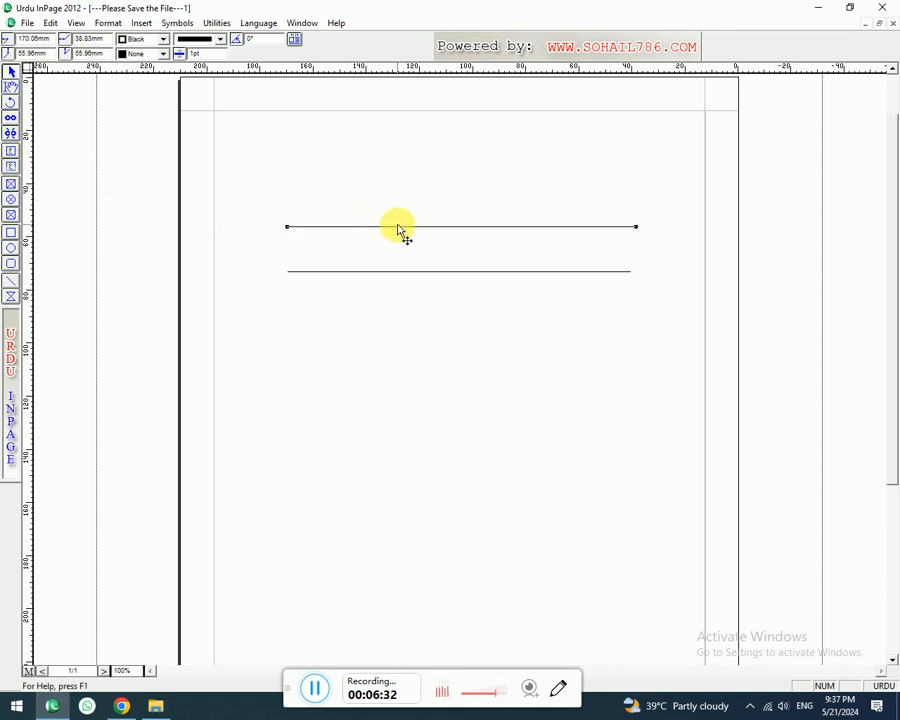
left_click_drag(398, 229, 418, 207)
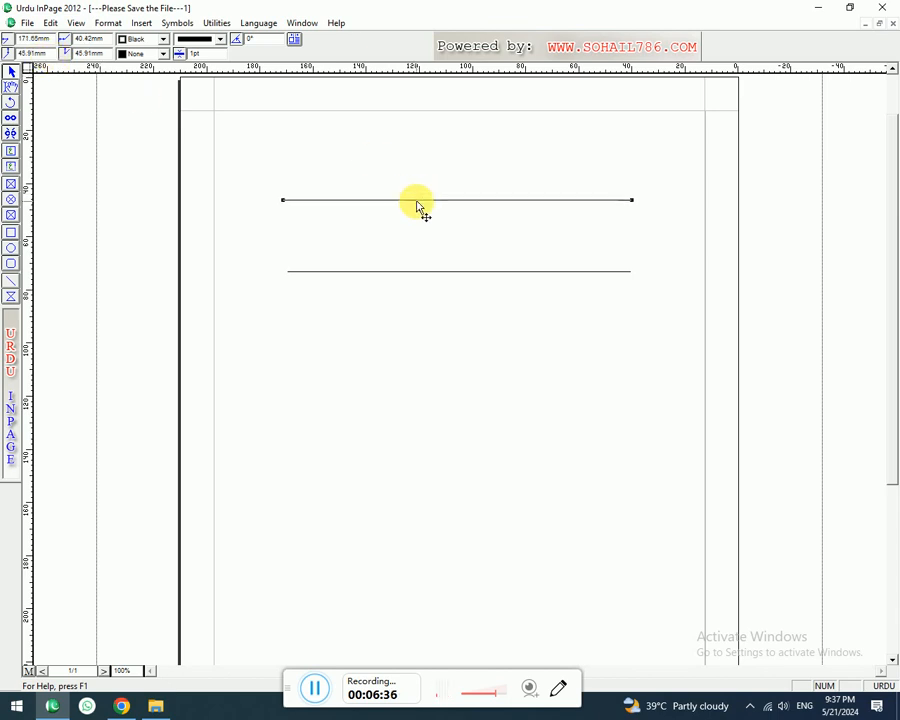
Nudge the upper line vertically in small increments, ending about 51 mm below the page top.
key("Down")
key("Down")
key("Down")
key("Down")
key("Down")
key("Down")
key("Down")
key("Down")
key("Down")
key("Down")
key("Down")
key("Down")
key("Down")
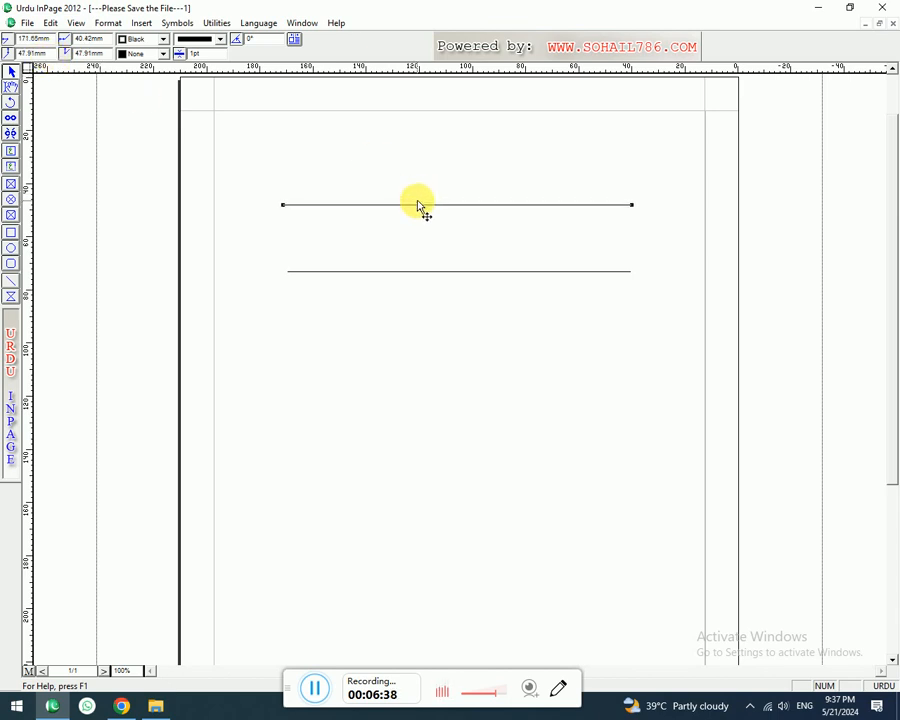
key("Up")
key("Up")
key("Up")
key("Up")
key("Up")
key("Up")
key("Up")
key("Up")
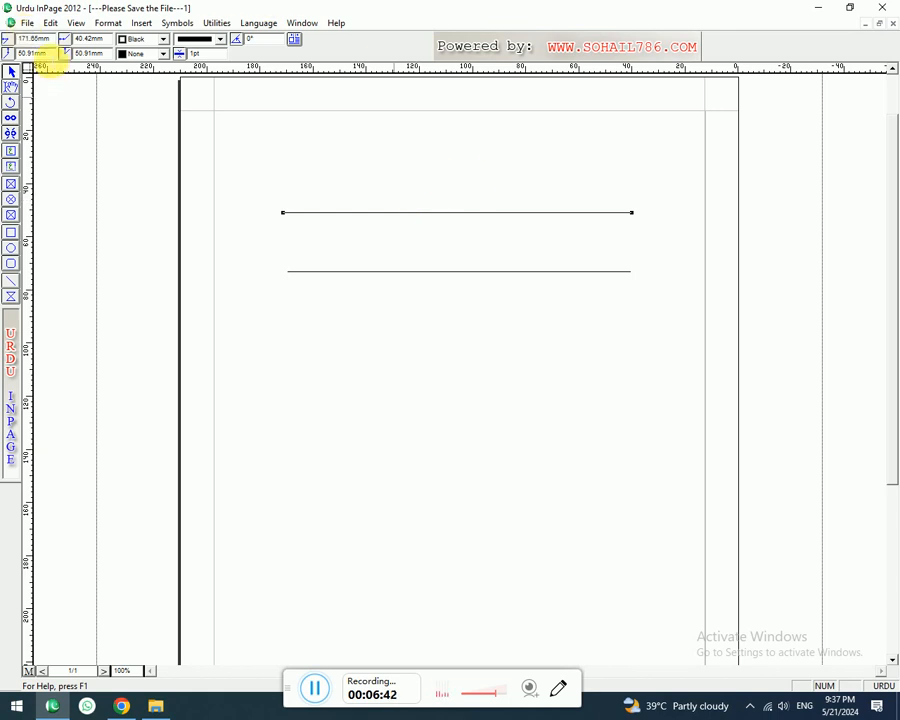
Examine the vertical position values of both ends of the upper line.
double_click(88, 53)
left_click_drag(49, 56, 10, 50)
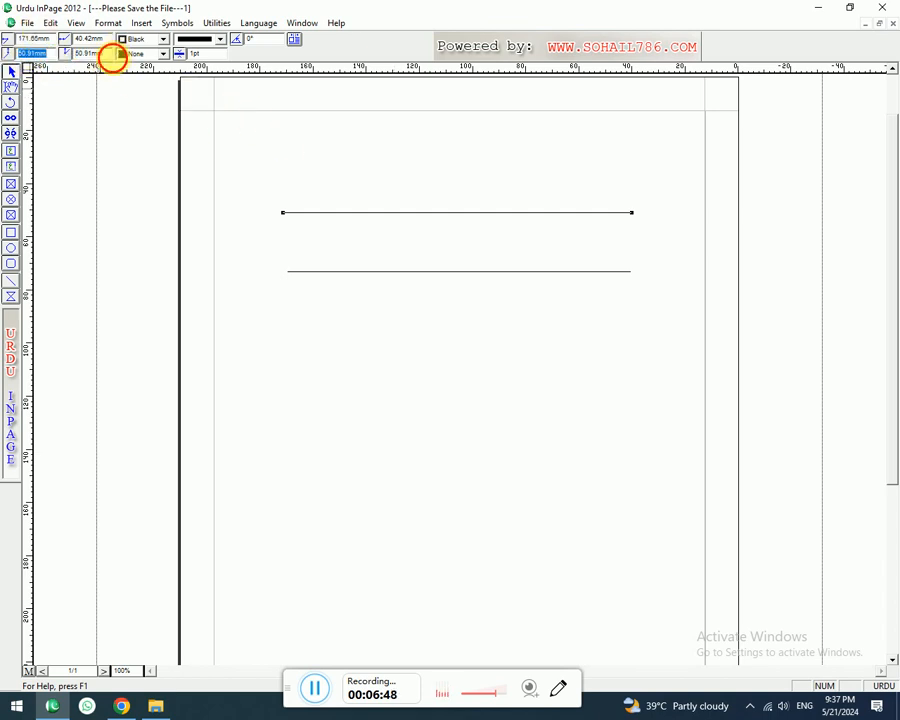
left_click_drag(113, 58, 77, 57)
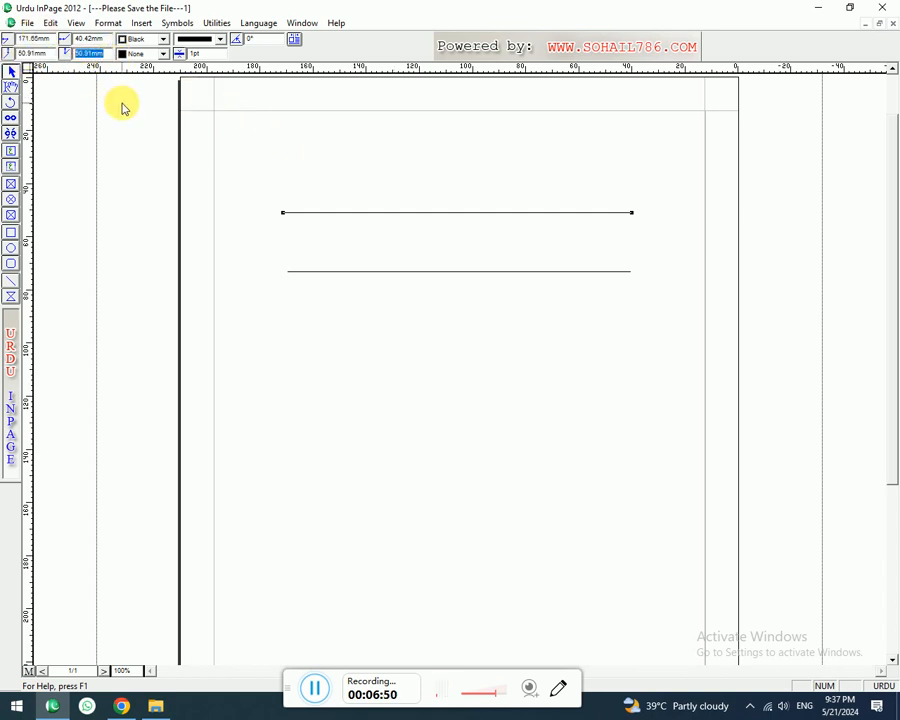
Move the upper line up and toward the left margin, to about 40 mm below the page top.
key("Left")
left_click_drag(388, 204, 389, 195)
left_click(391, 203)
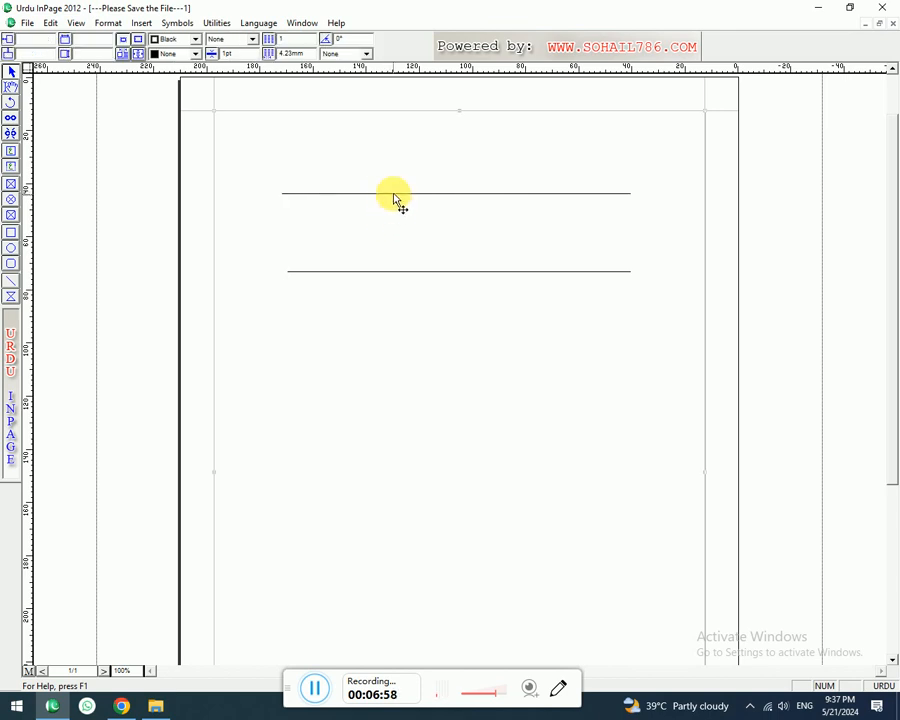
left_click_drag(394, 193, 336, 170)
left_click(488, 166)
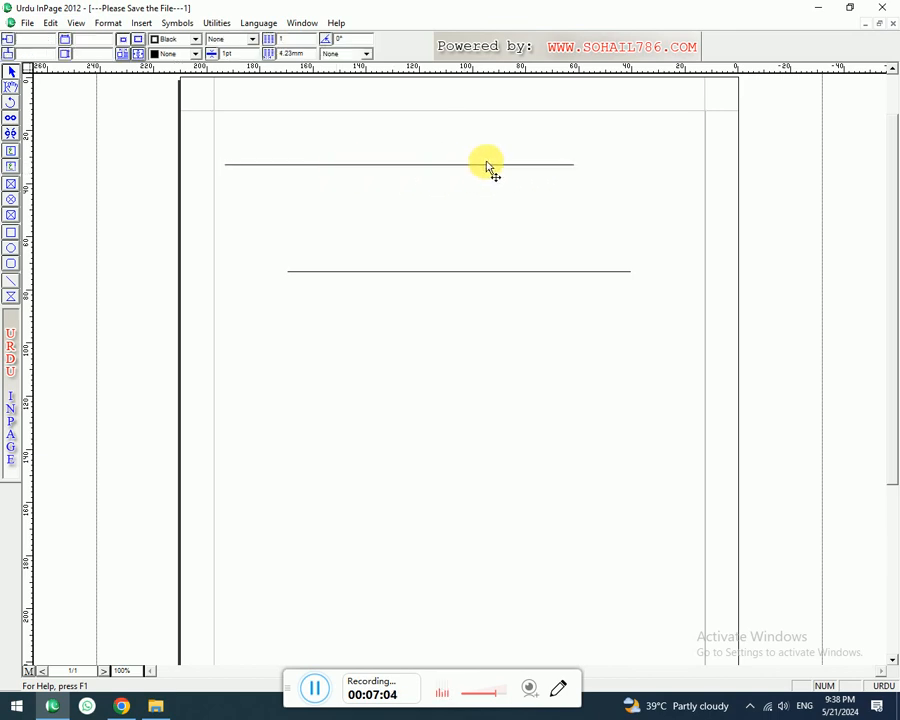
left_click_drag(458, 173, 425, 187)
left_click(398, 231)
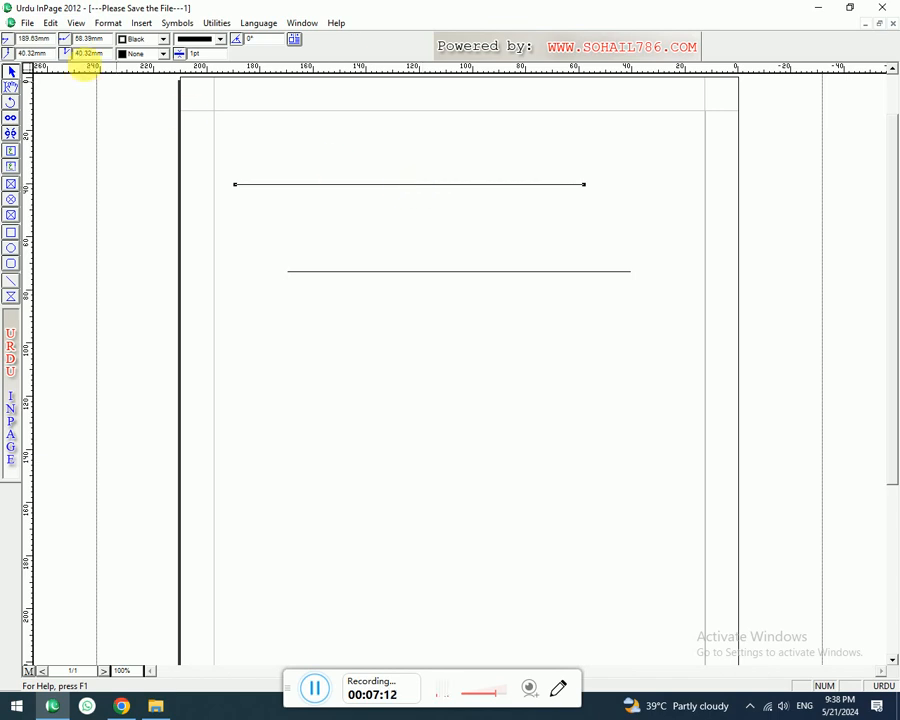
double_click(88, 53)
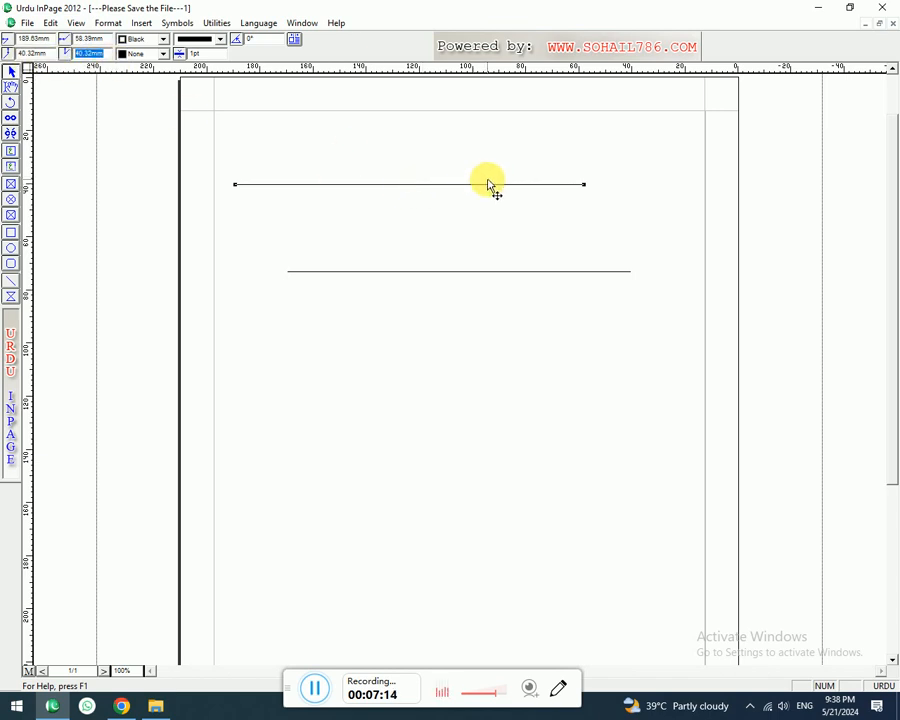
Set the upper line's colour to Gray and finally to Red, with Black as its fill colour.
left_click(161, 38)
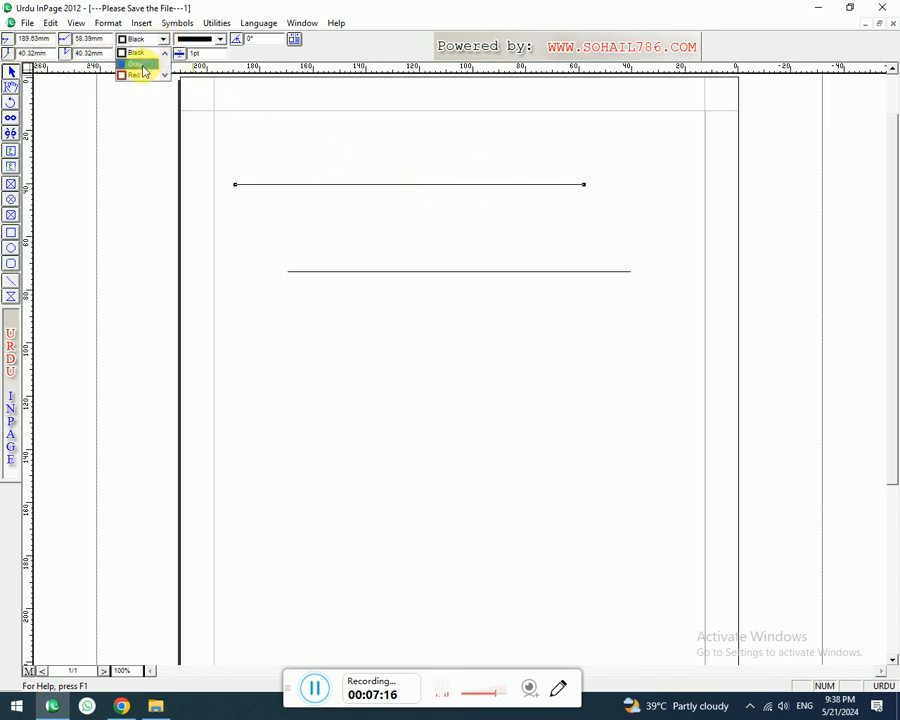
left_click(143, 63)
left_click(161, 38)
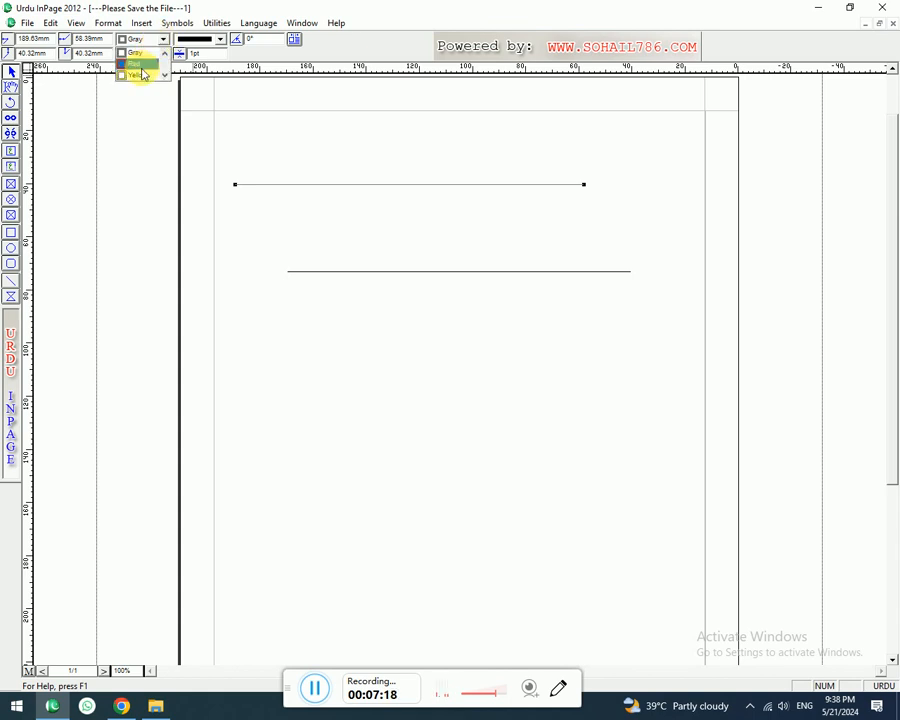
left_click(141, 72)
left_click(162, 54)
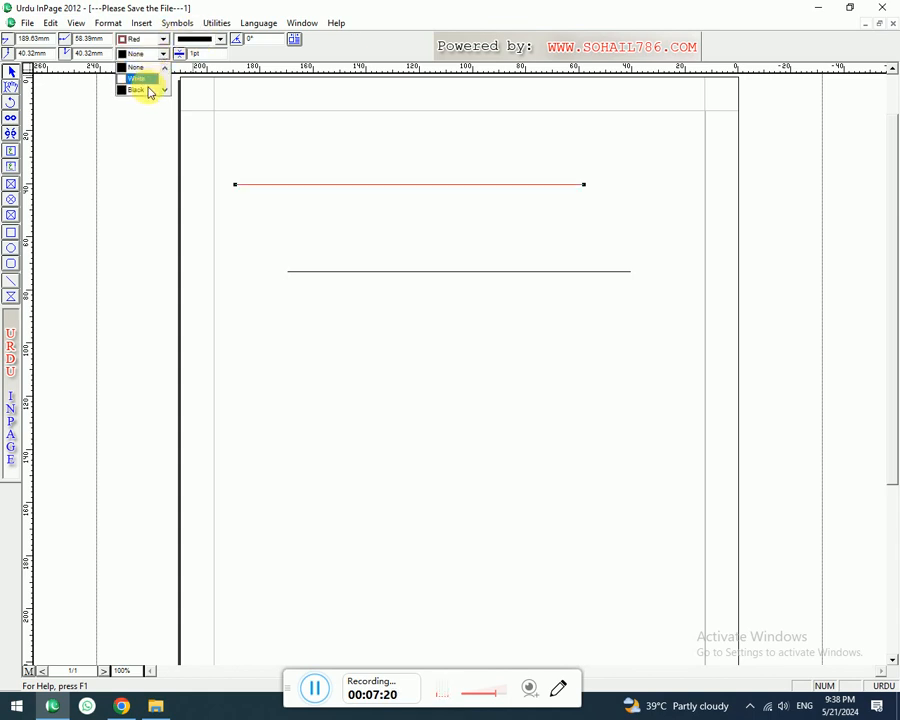
left_click(147, 91)
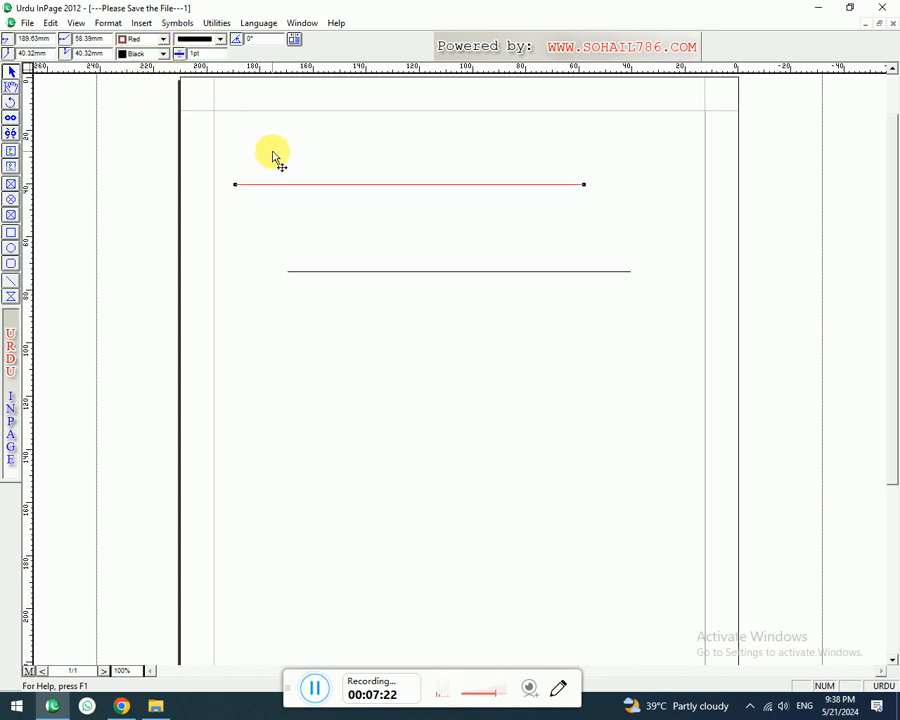
Set the red line's thickness to 10 pt and move it toward the right margin, about 39 mm below the page top.
type("10")
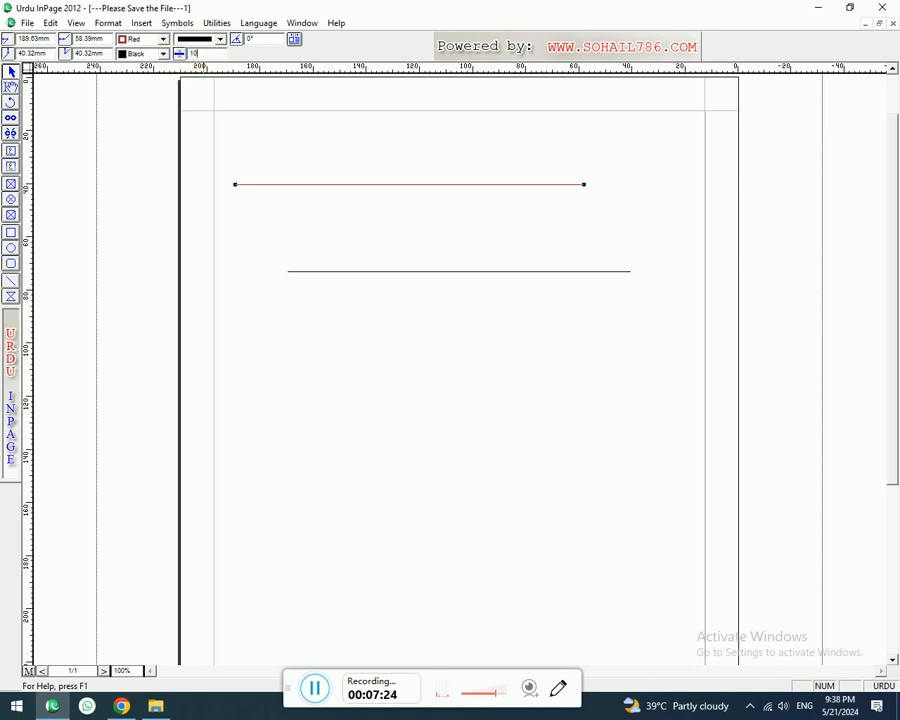
key("Return")
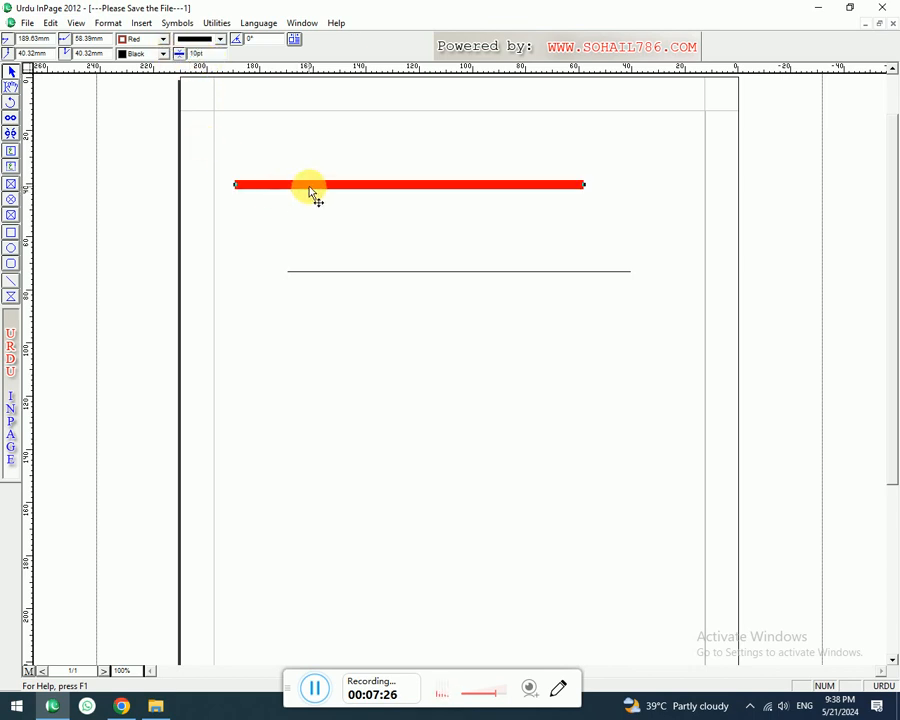
left_click_drag(310, 186, 369, 183)
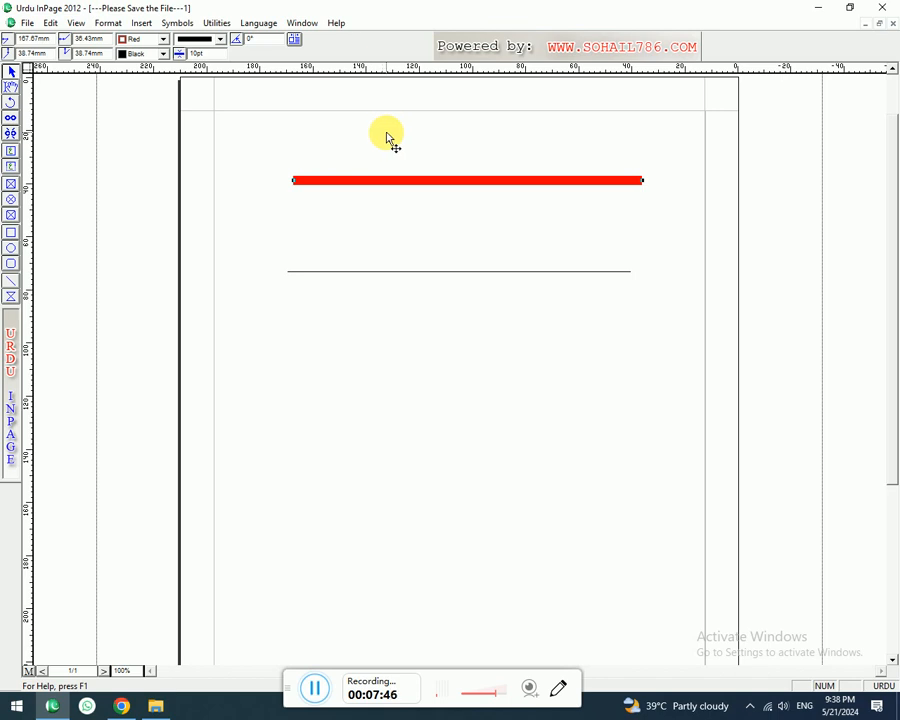
Move the red line to about 59 mm below the page top and stretch its ends to about 195 mm and 12.7 mm horizontally.
left_click(383, 271)
left_click_drag(378, 181, 420, 228)
left_click_drag(643, 228, 705, 228)
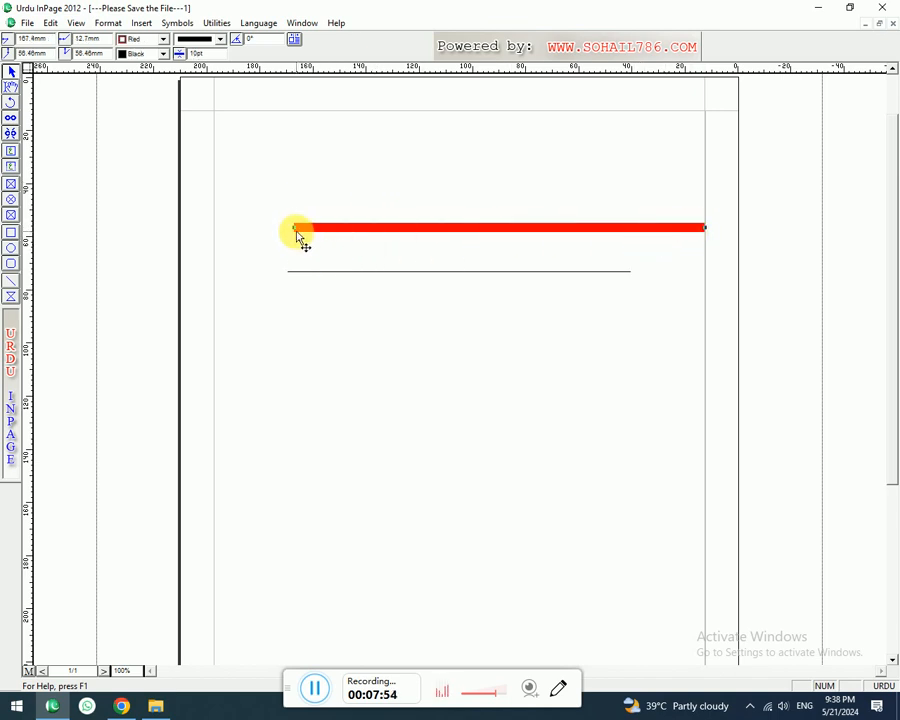
left_click_drag(294, 228, 201, 227)
left_click_drag(703, 231, 705, 193)
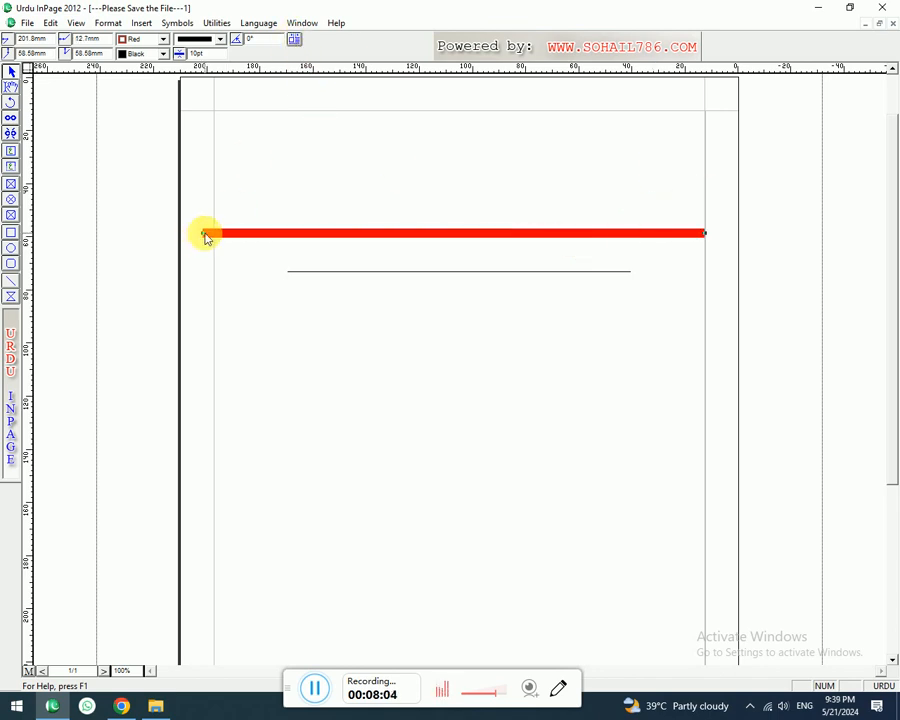
left_click_drag(202, 236, 220, 234)
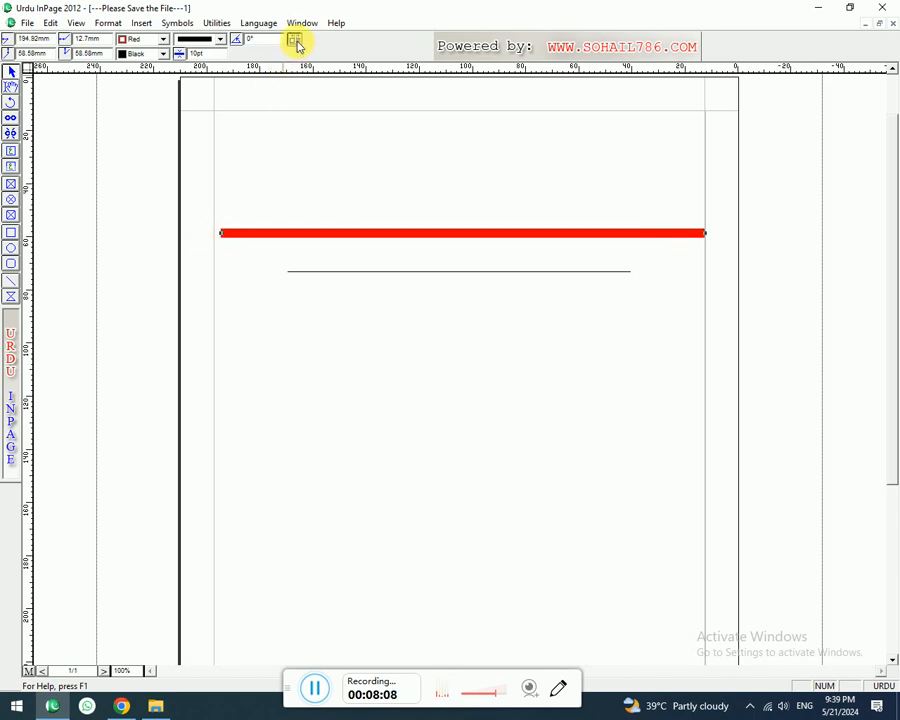
left_click(295, 41)
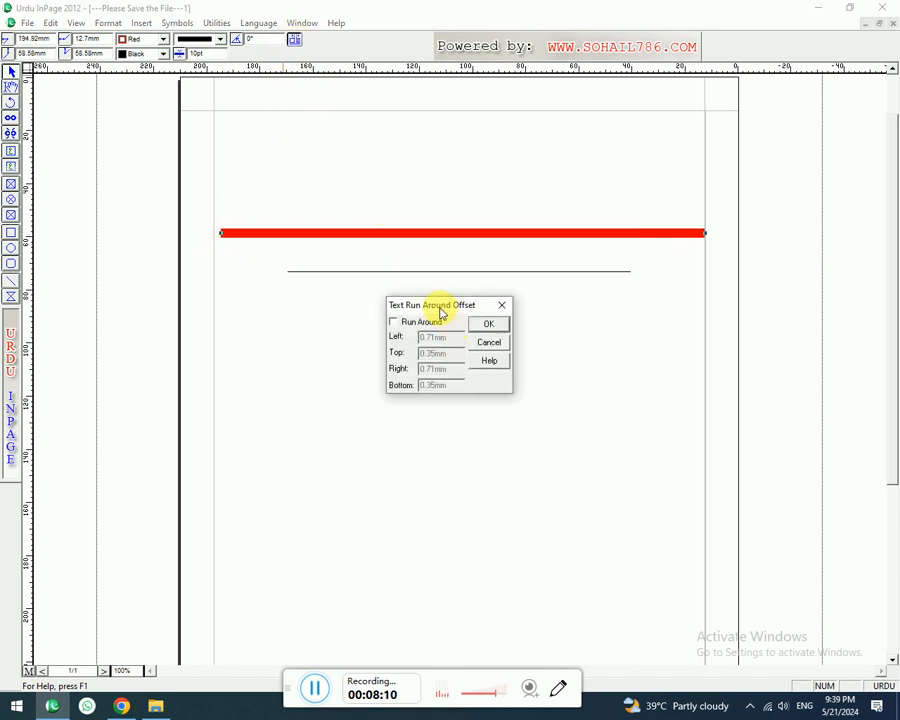
left_click_drag(441, 313, 427, 182)
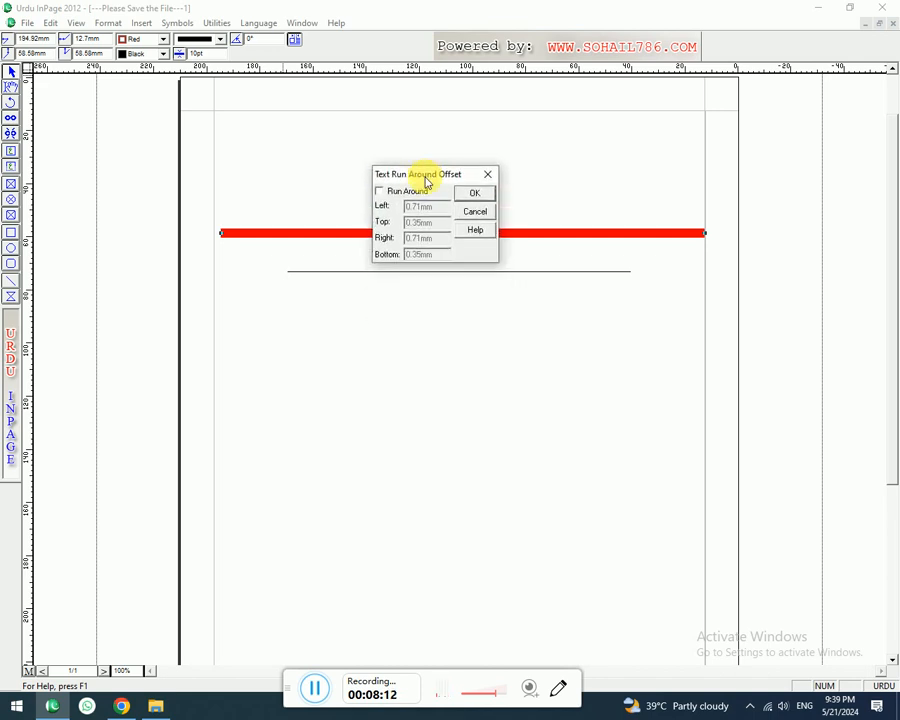
left_click(395, 192)
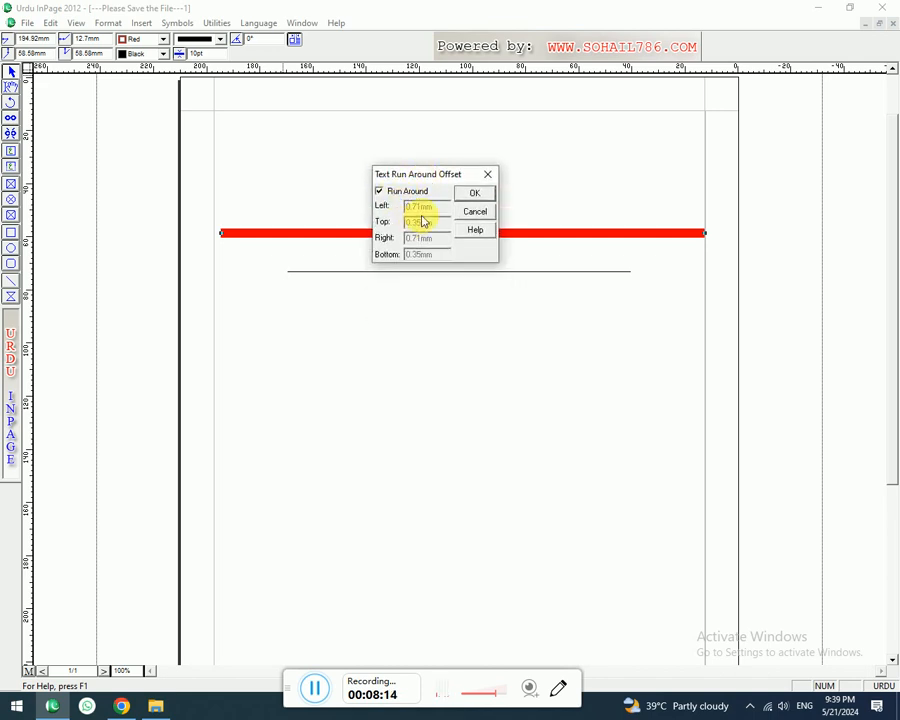
left_click(476, 213)
Span the red line exactly between the left and right page margins and move it to about 94 mm below the page top.
left_click_drag(470, 232, 467, 229)
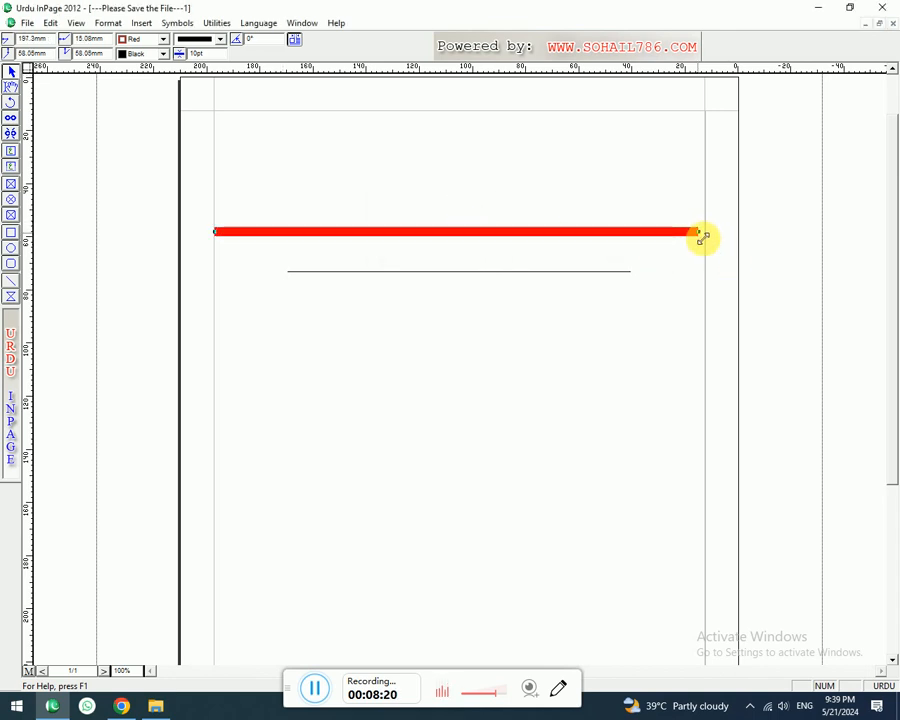
left_click_drag(698, 236, 705, 237)
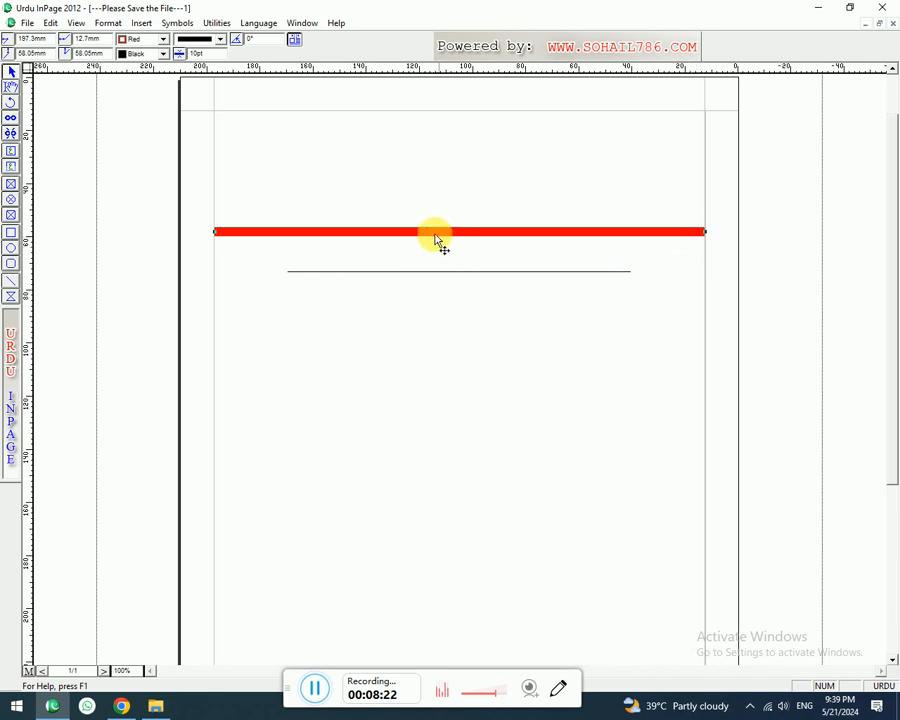
left_click_drag(436, 233, 437, 330)
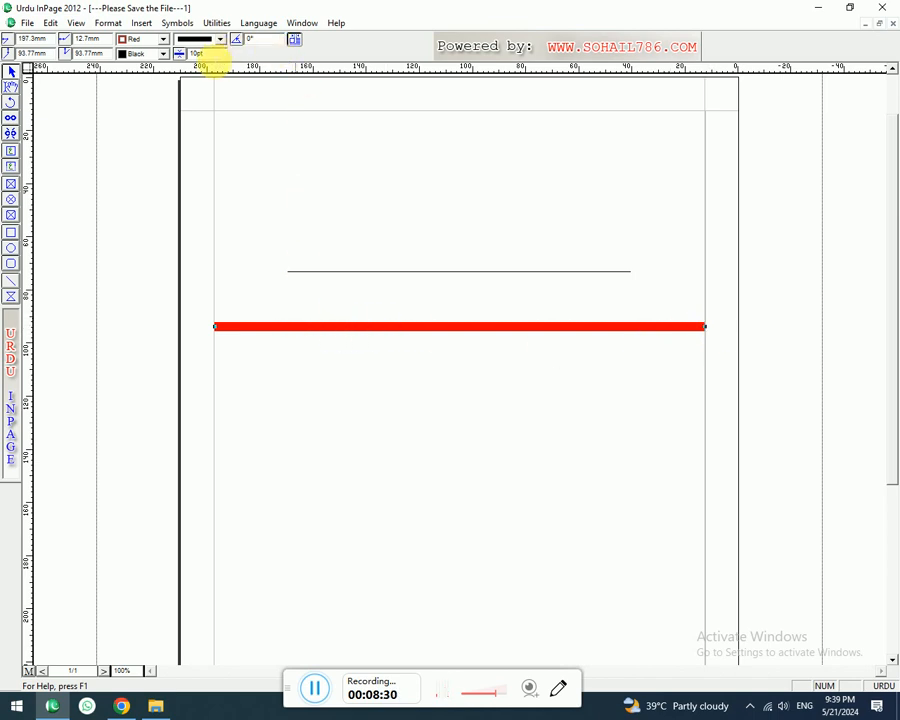
Review the red line's thickness and text run-around offset settings without changing them.
double_click(196, 53)
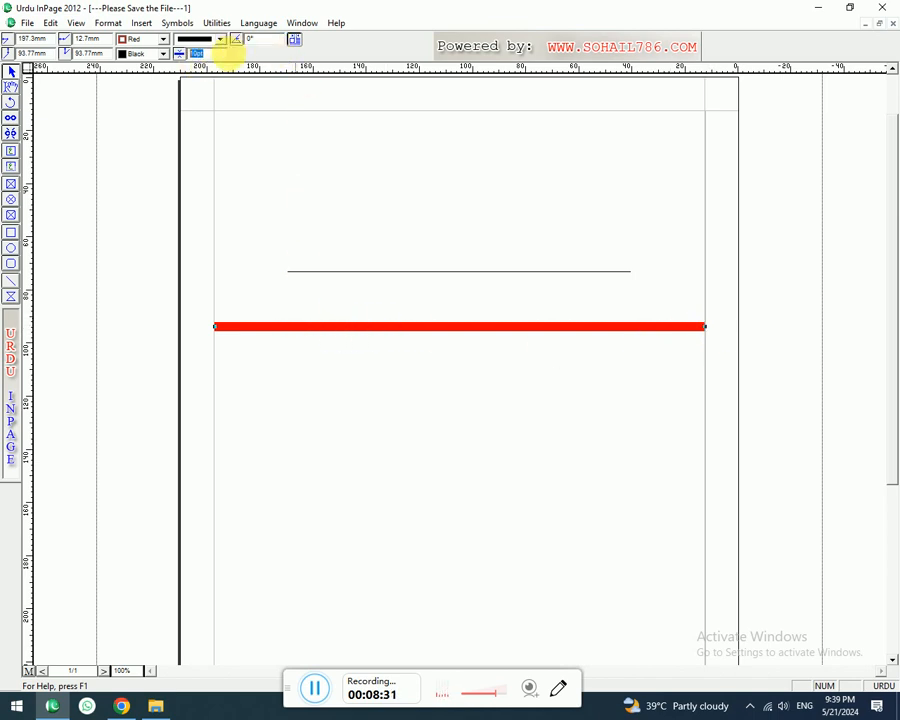
left_click(294, 40)
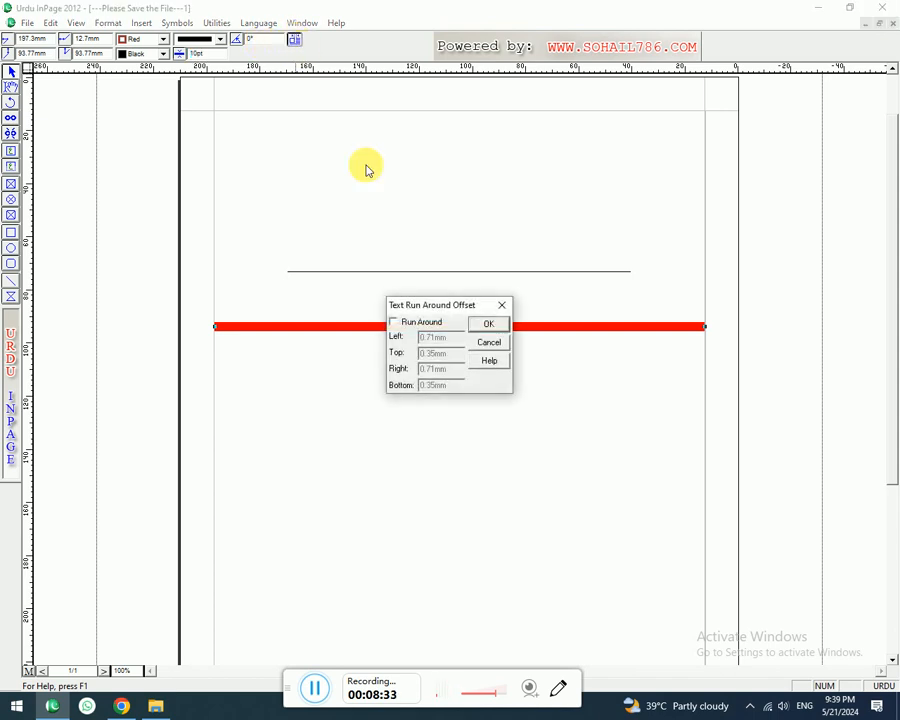
left_click(486, 326)
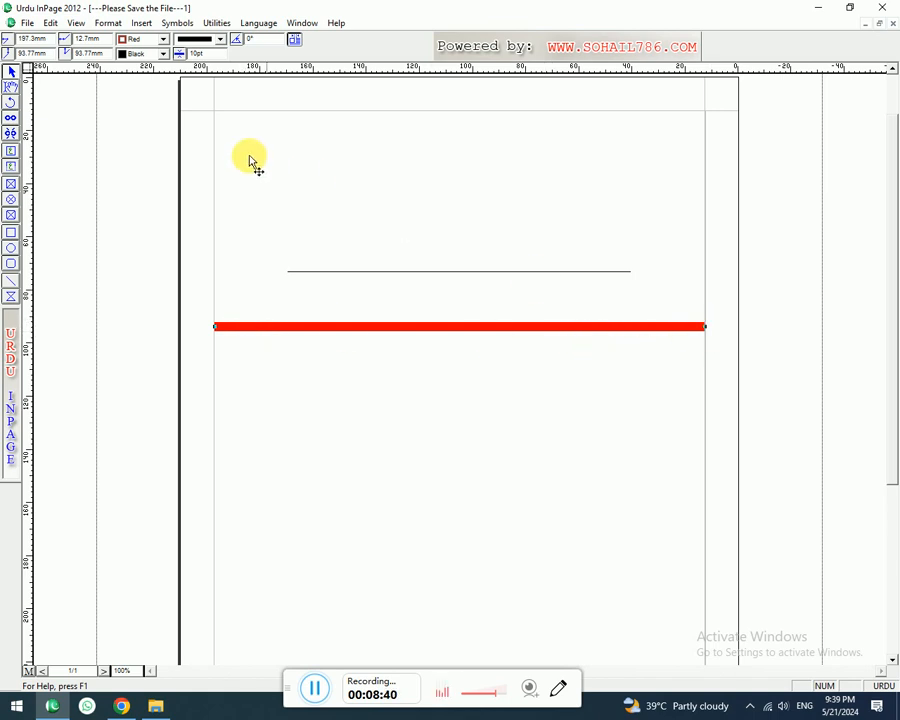
Delete the thick red line and the thin black line from the page.
key("Delete")
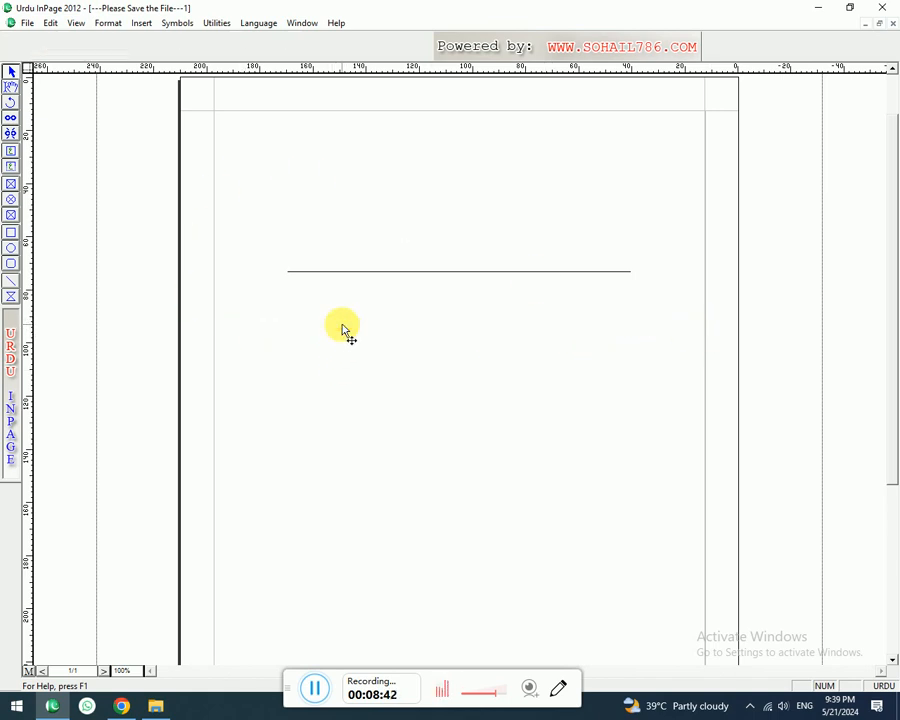
left_click(388, 271)
key("Delete")
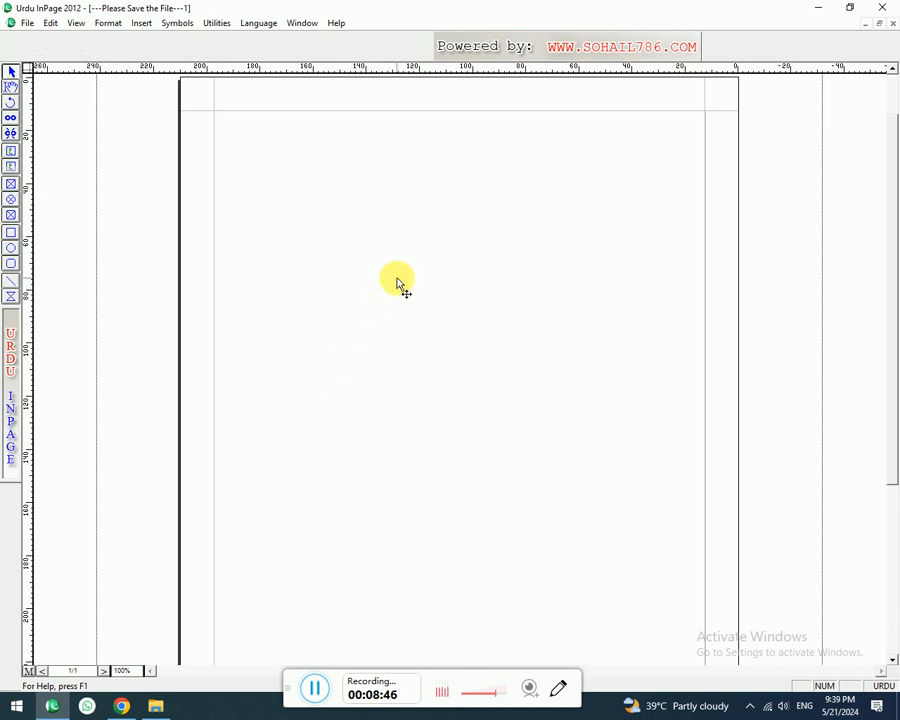
Draw a rectangular polygon about 138 mm by 75 mm and pull the middle of its upper edge down into a V-shaped point.
left_click(11, 296)
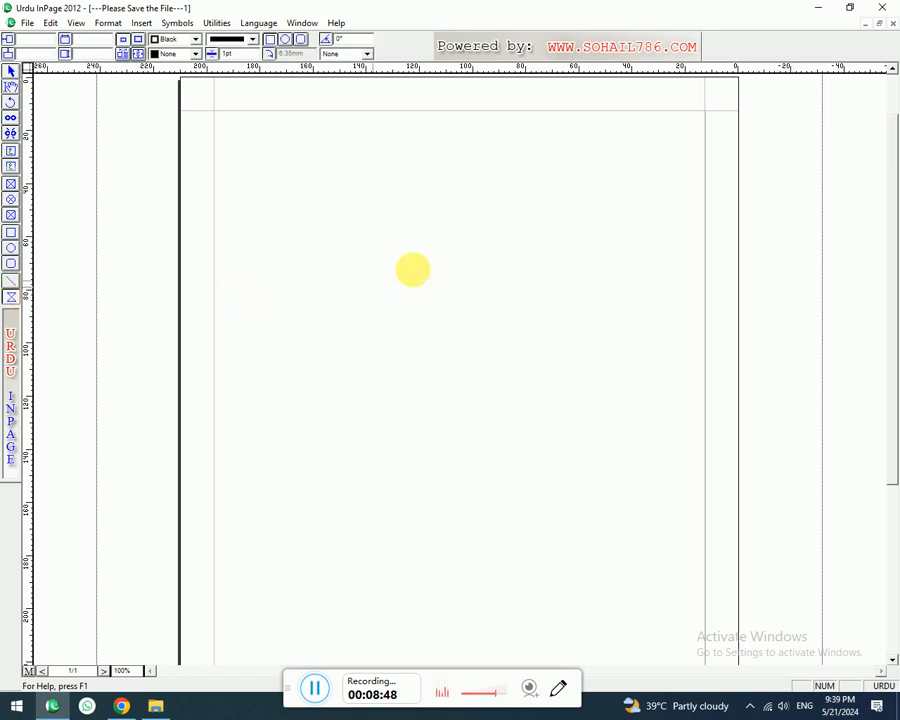
left_click_drag(285, 143, 650, 341)
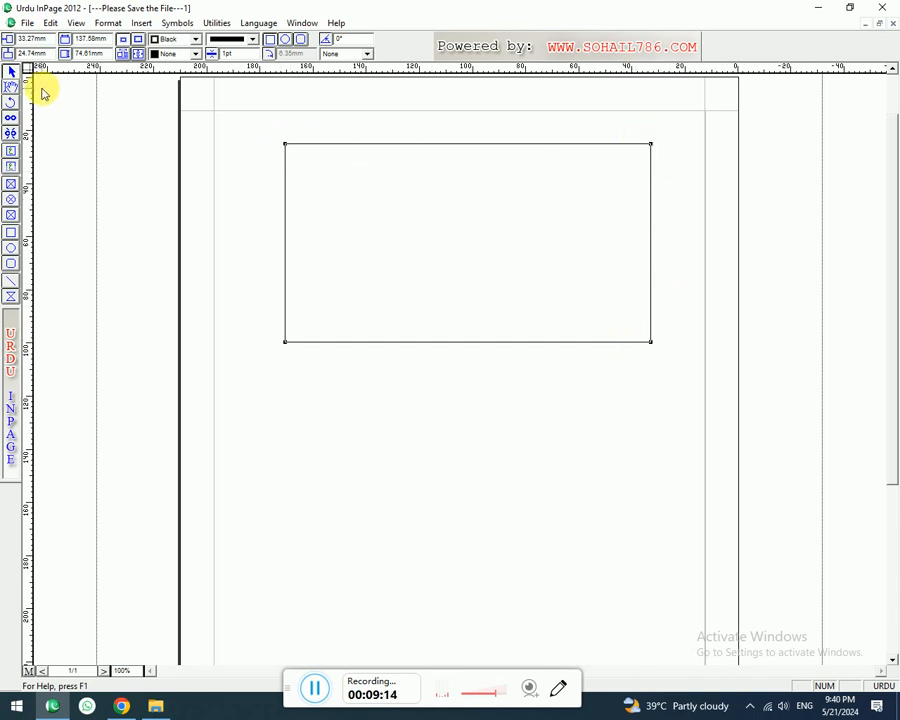
left_click(10, 88)
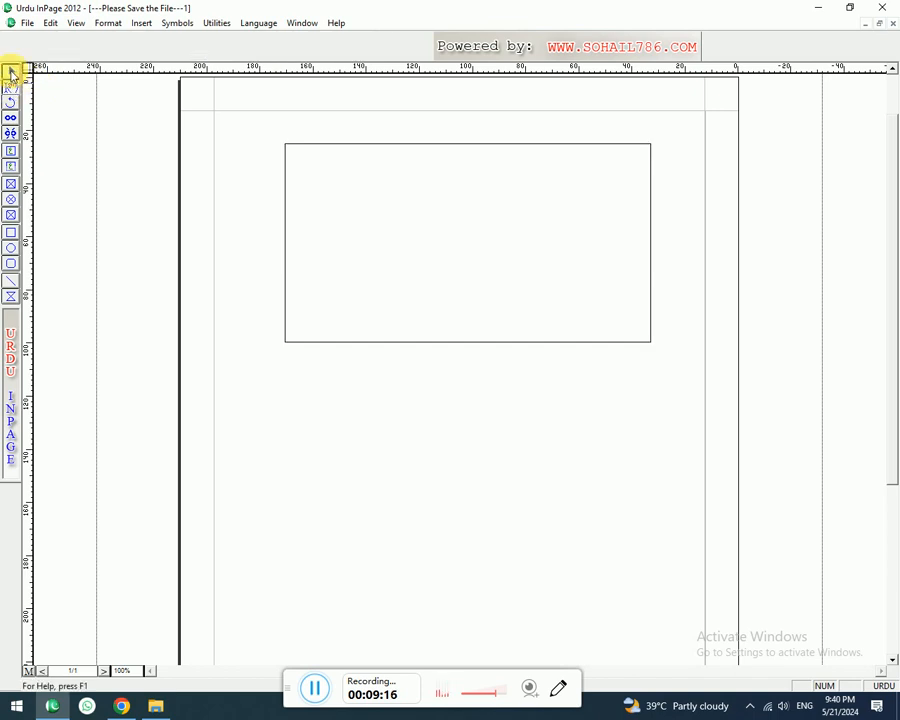
left_click(12, 74)
left_click(420, 145)
left_click_drag(420, 145, 465, 287)
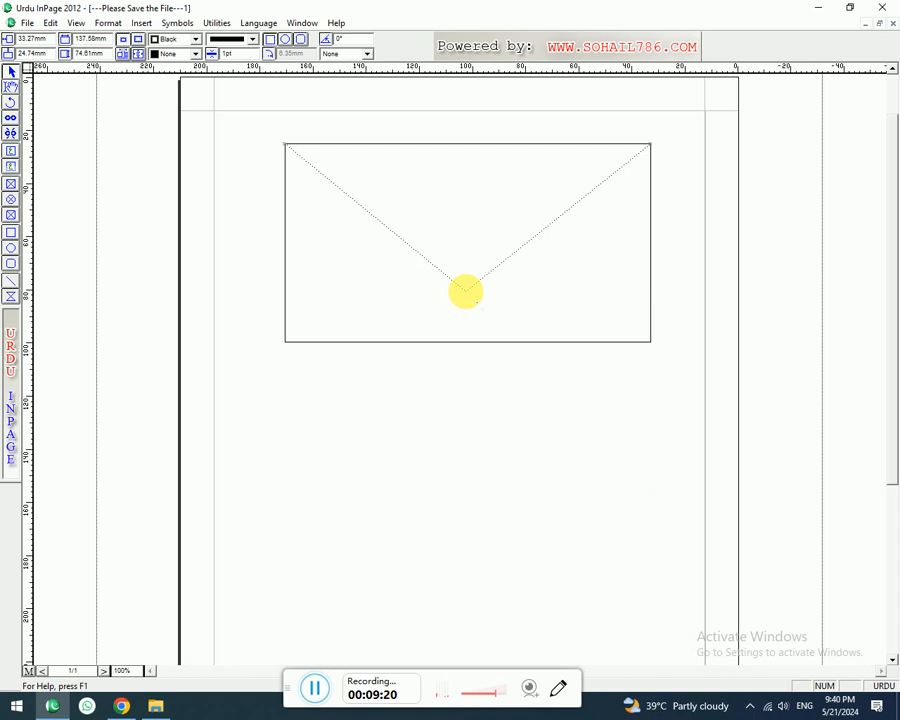
double_click(465, 291)
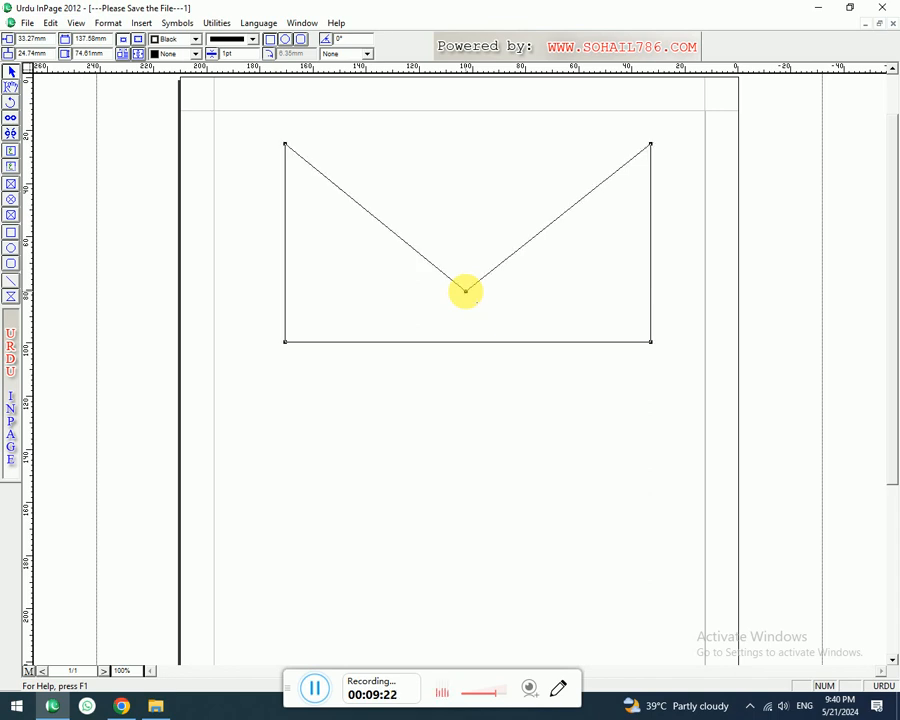
Draw a horizontal line joining the polygon's two upper corners across the V-shaped notch.
left_click(11, 281)
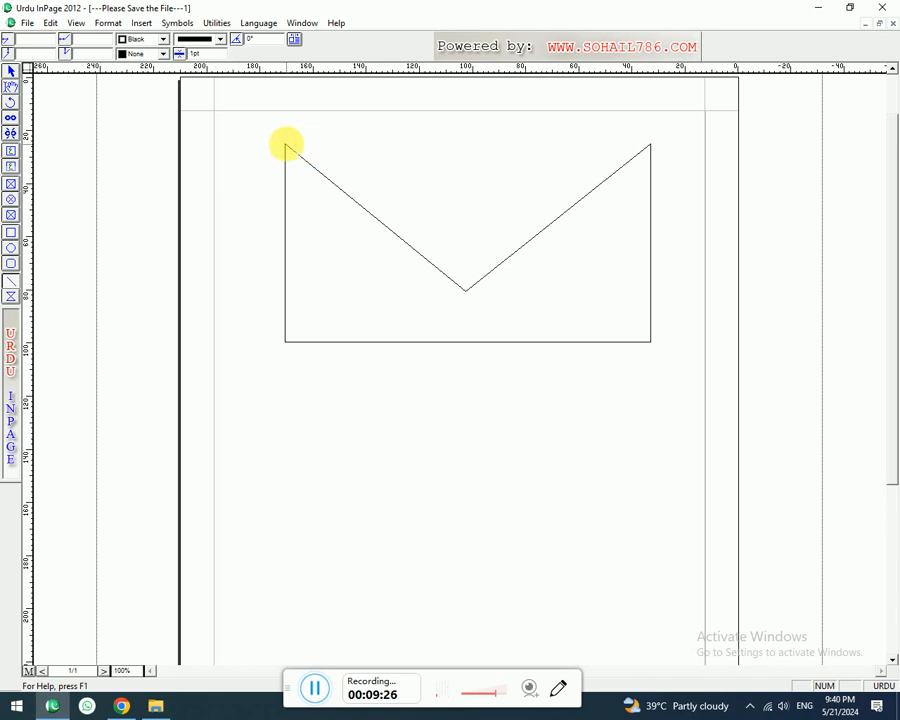
left_click_drag(285, 145, 650, 146)
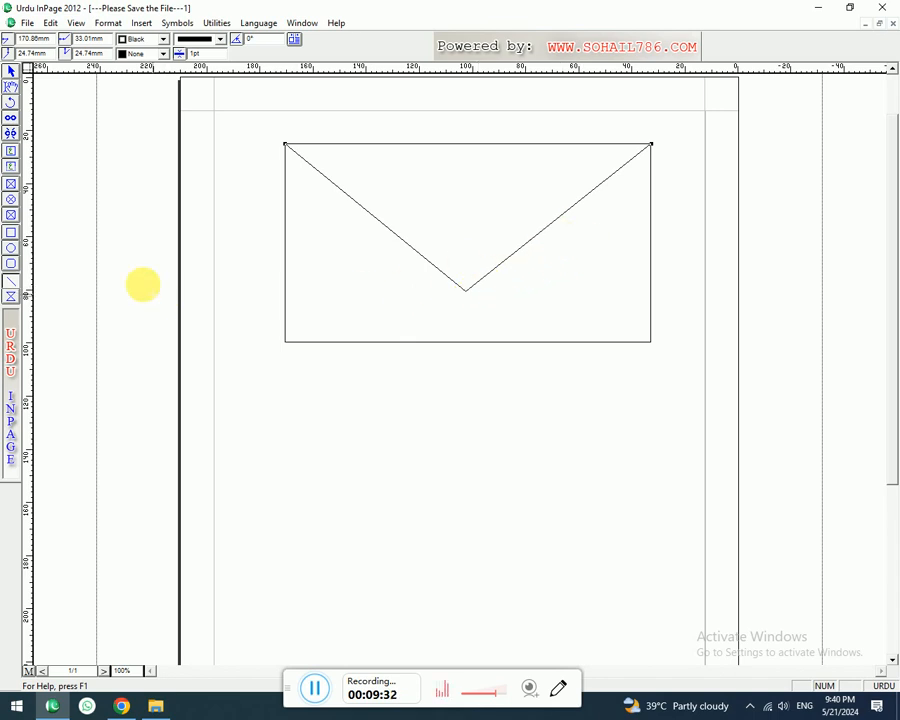
left_click(12, 90)
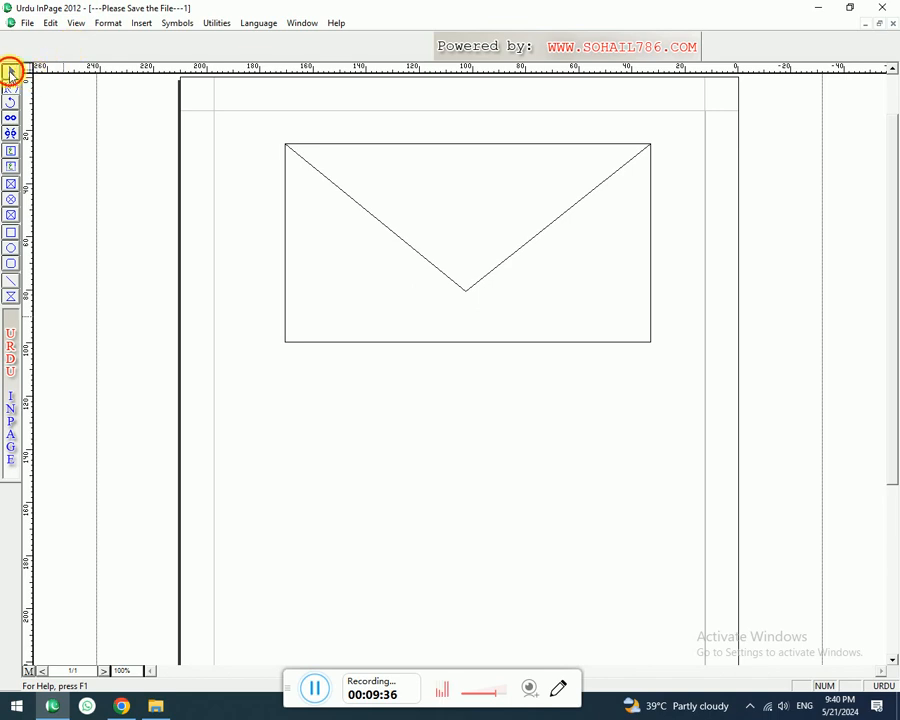
left_click(10, 72)
Pull the middle of the polygon's left edge inward into a notch and its lower edge down into a point, making it about 168 mm high.
left_click(543, 258)
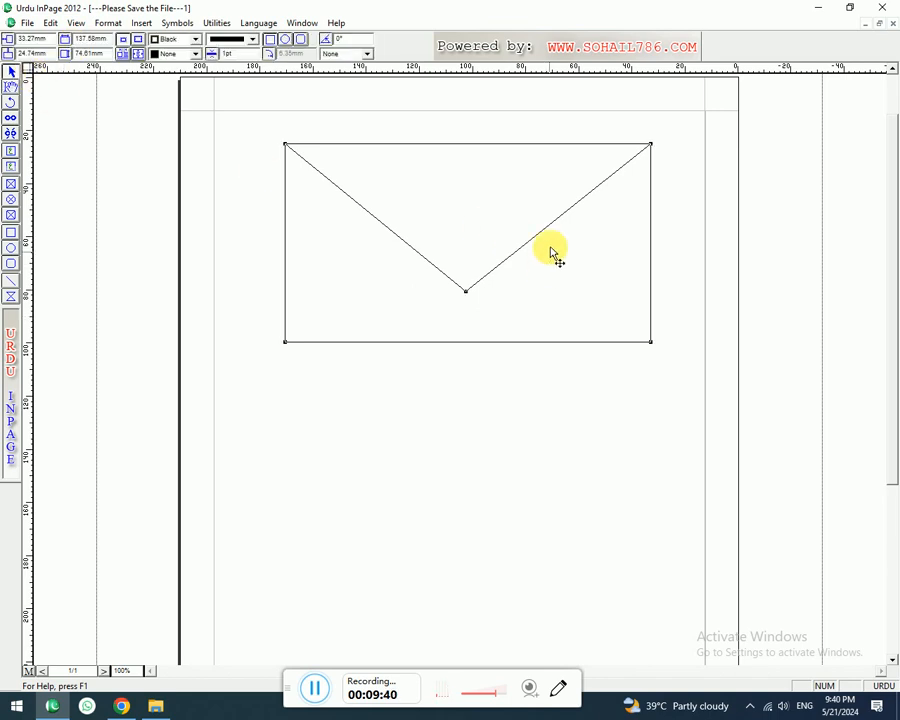
left_click(11, 86)
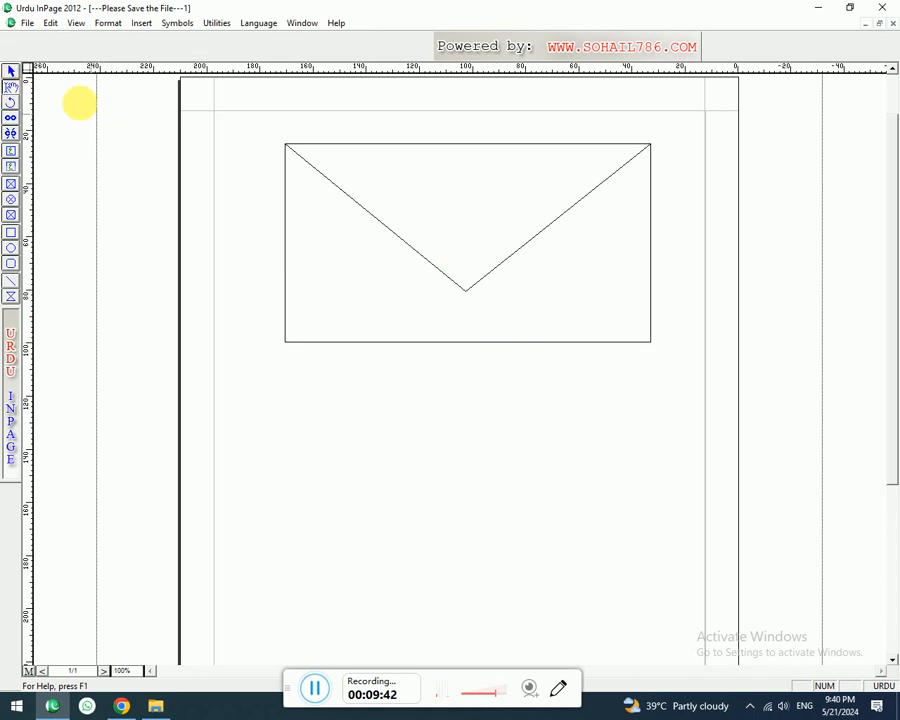
left_click(10, 71)
left_click(285, 253)
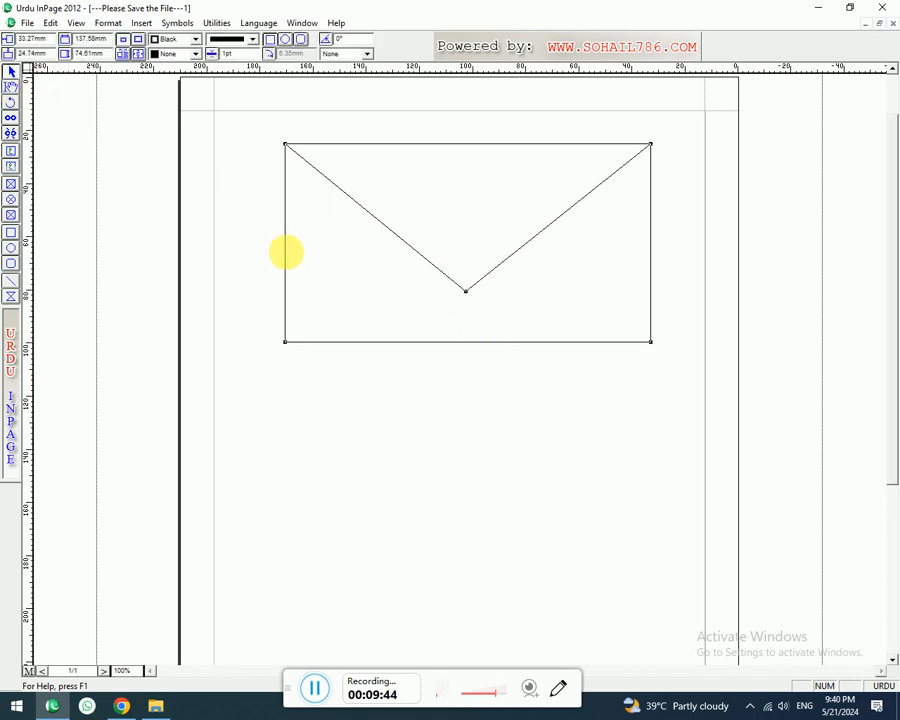
left_click_drag(285, 248, 354, 268)
left_click_drag(467, 342, 465, 437)
left_click_drag(354, 268, 415, 327)
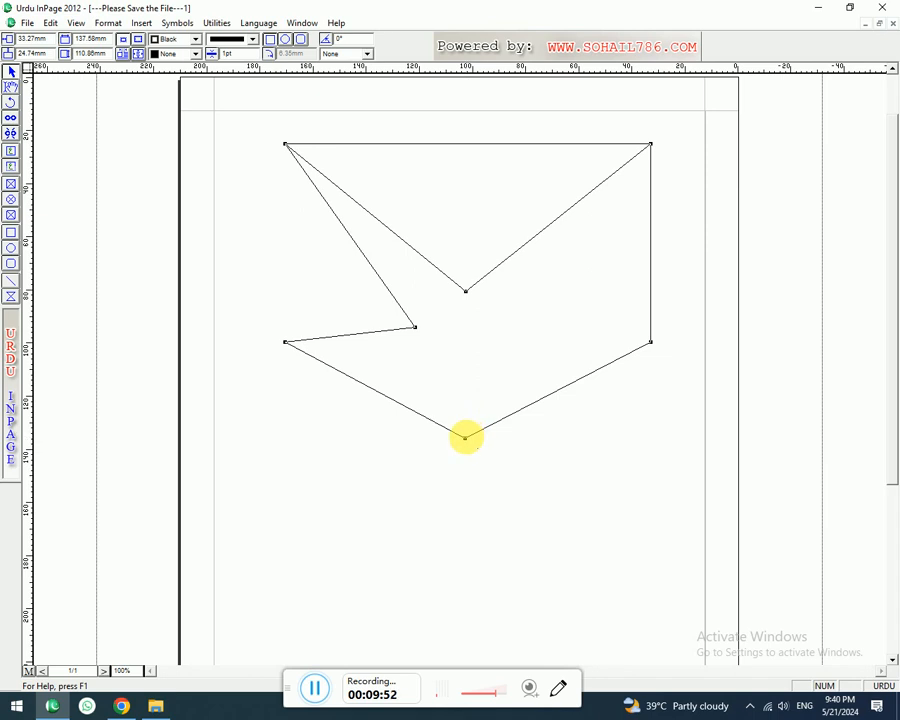
left_click_drag(465, 437, 463, 589)
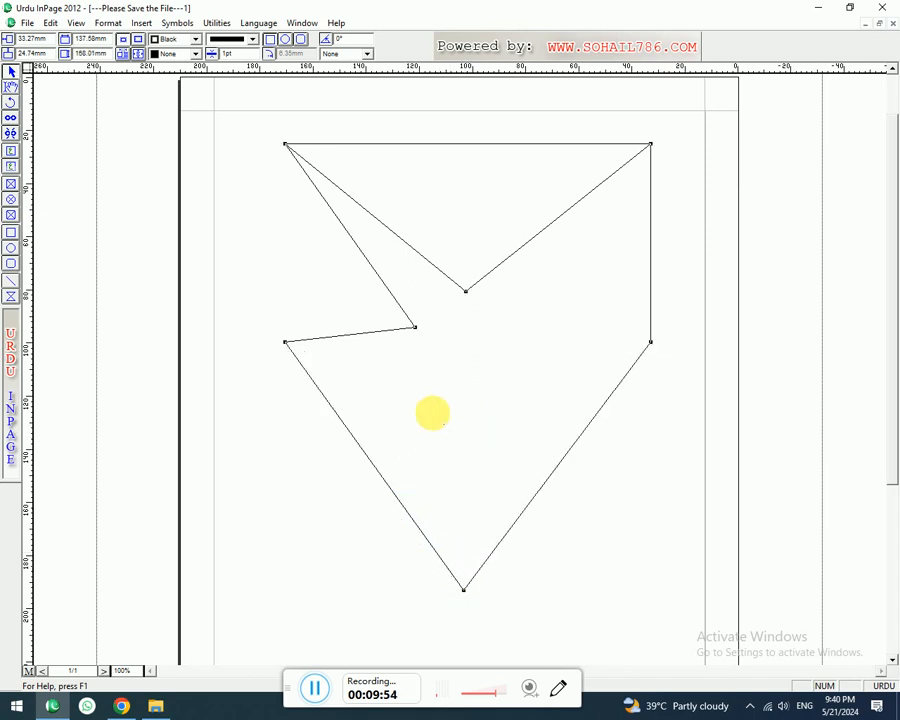
Pull the polygon's lower-left, lower-right and right edges inward and its lower-right corner outward to complete a five-armed star.
left_click_drag(433, 412, 434, 387)
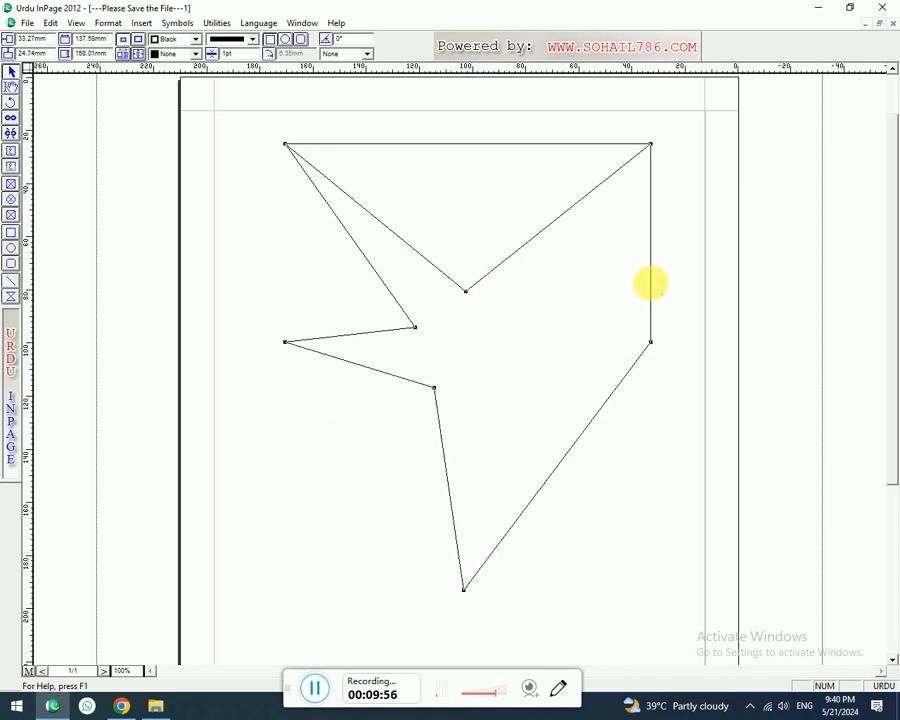
left_click_drag(651, 341, 502, 386)
left_click_drag(546, 315, 647, 468)
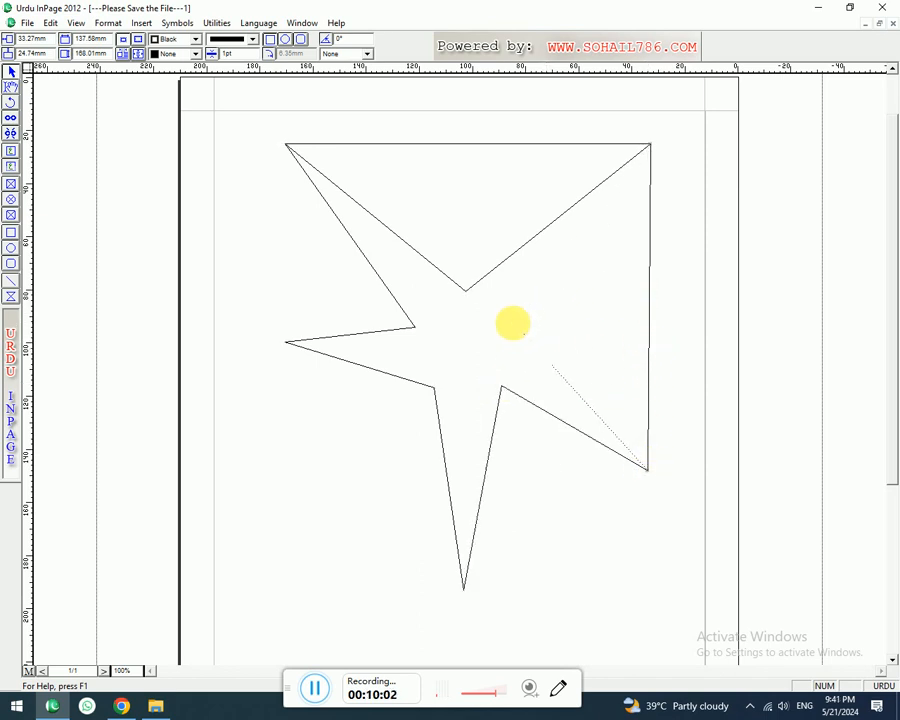
left_click_drag(512, 322, 509, 324)
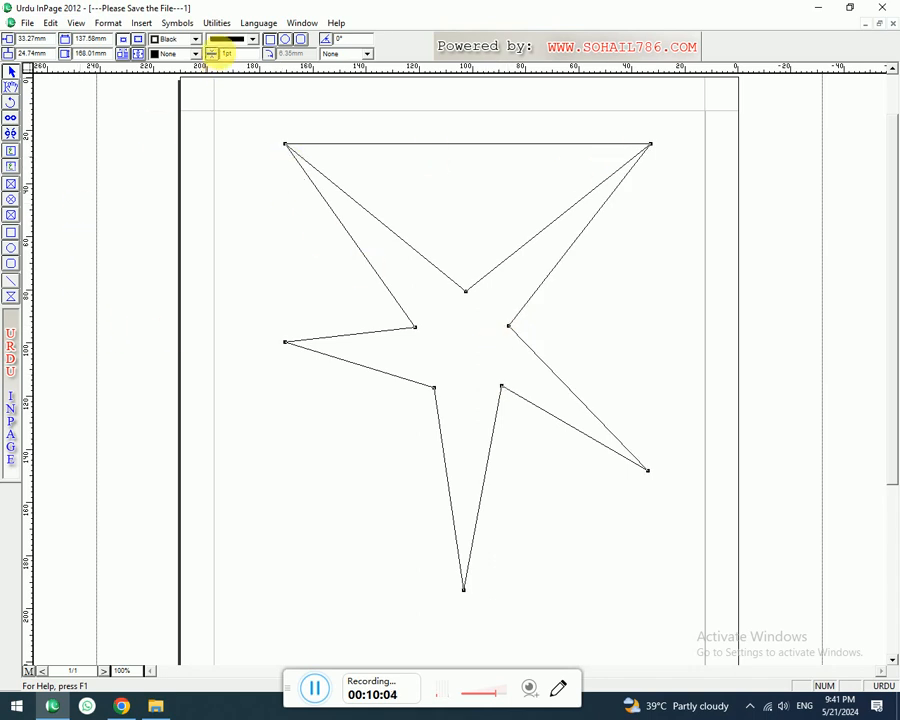
Fill the star with black and move its left arm's tip down and outward, widening the star to about 152 mm.
left_click(194, 53)
left_click(176, 89)
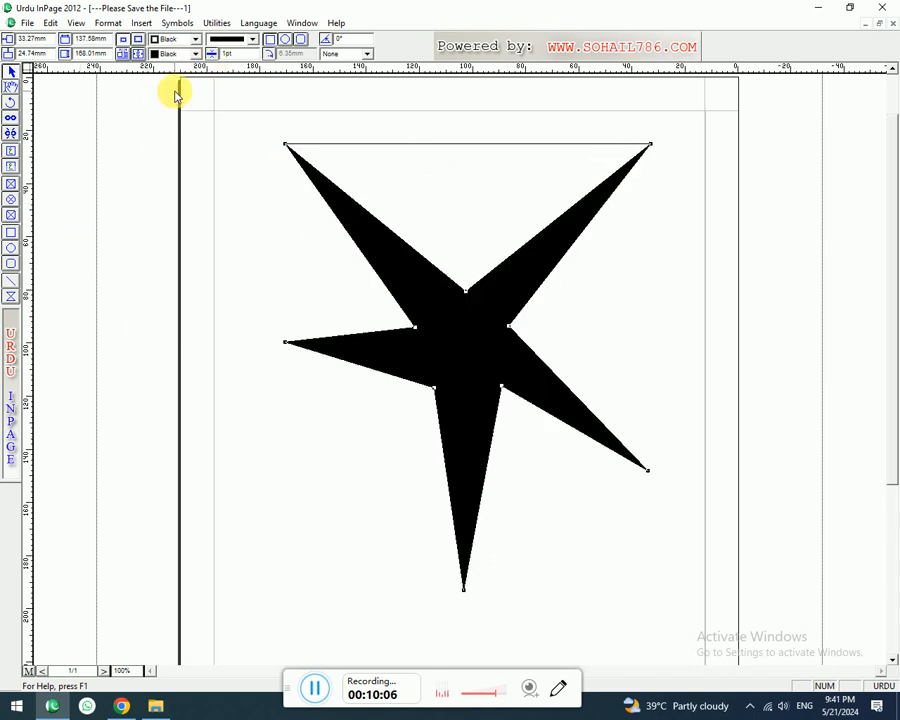
left_click_drag(285, 342, 247, 407)
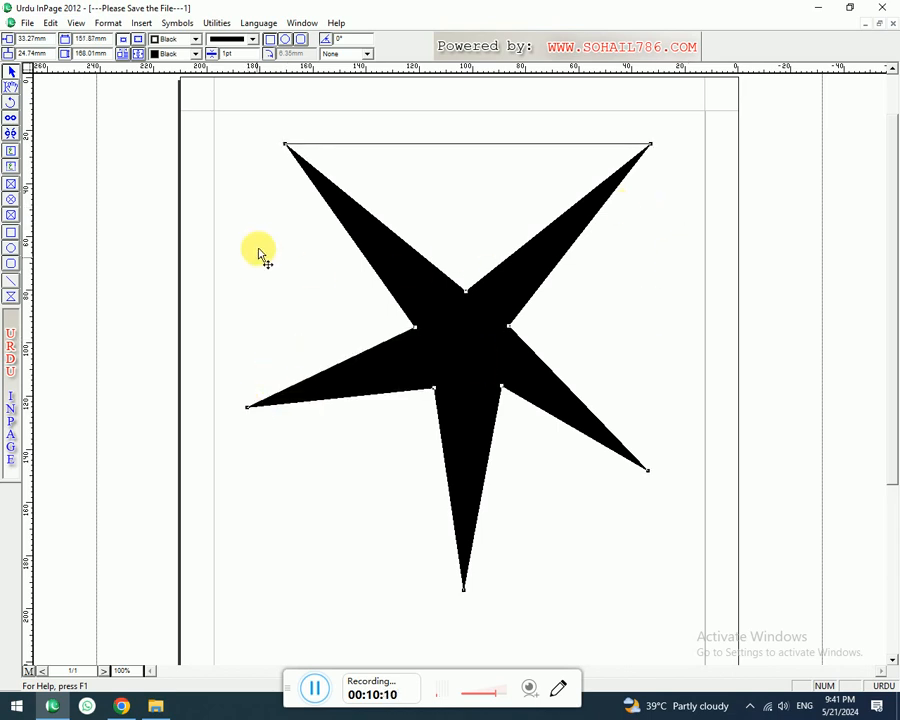
Delete the horizontal line joining the star's two upper tips.
left_click(441, 146)
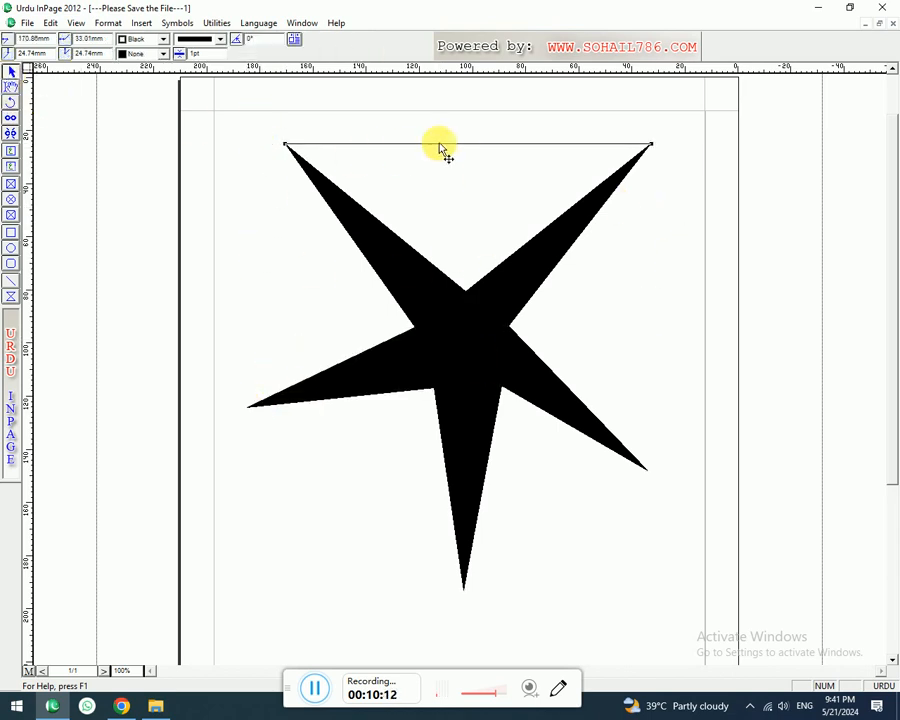
left_click(425, 197)
key("Delete")
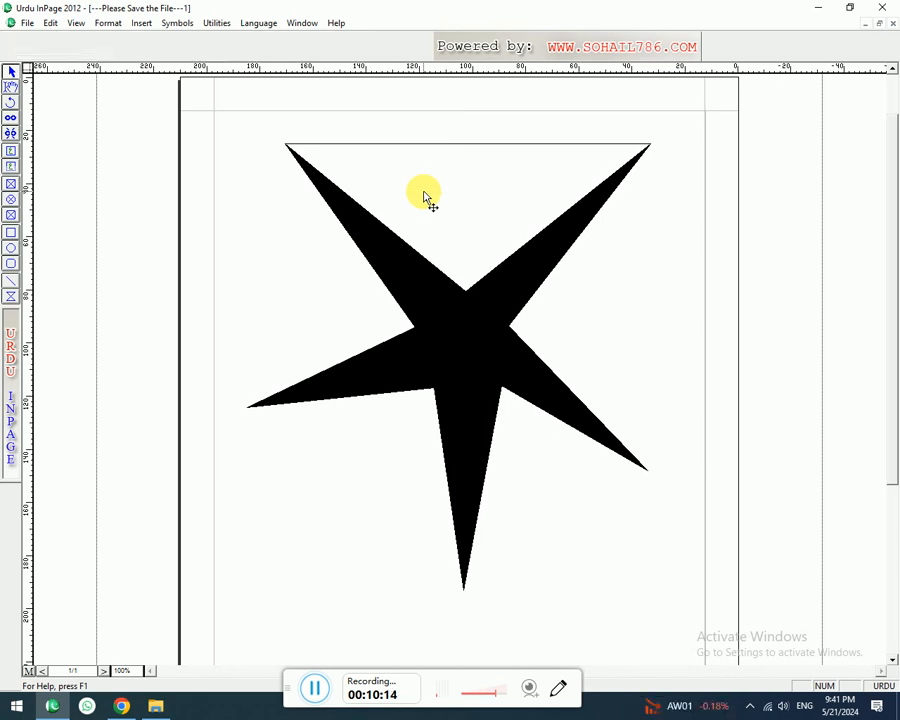
left_click(452, 144)
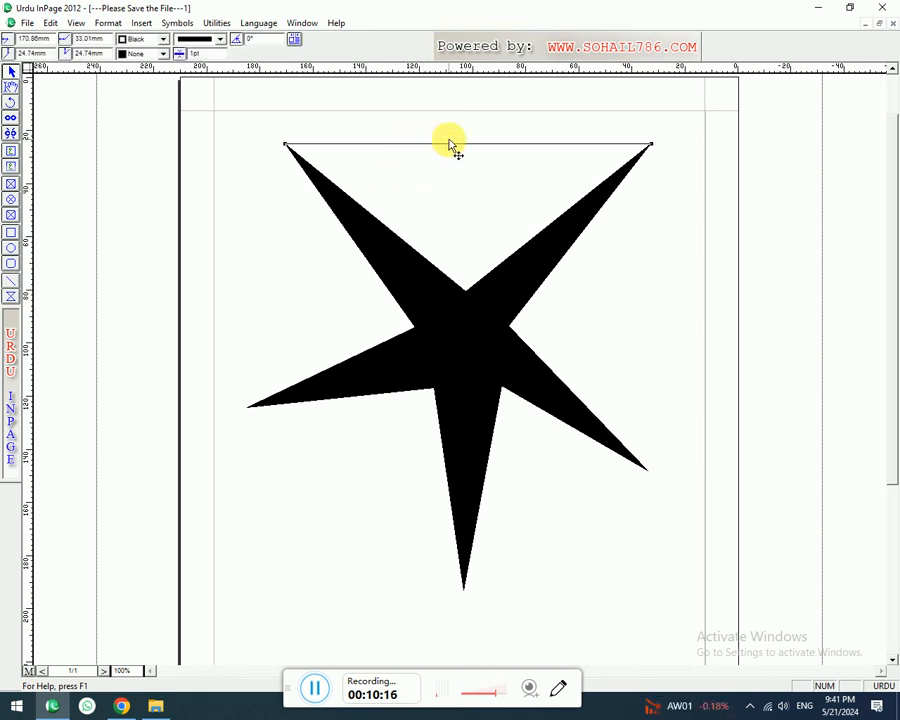
key("Delete")
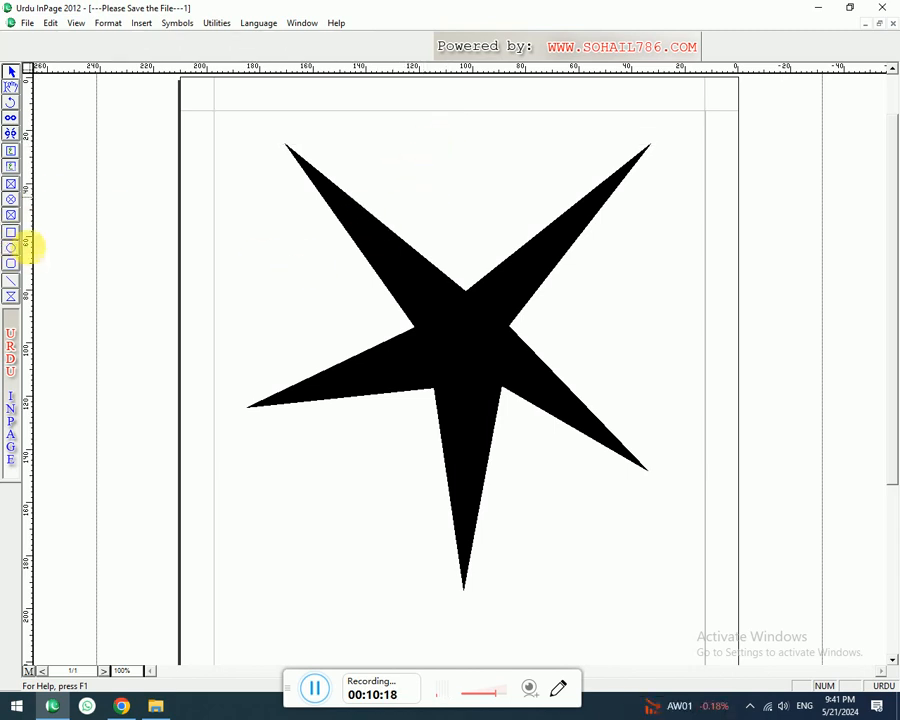
Widen the star's centre by pulling its left and upper inner corners outward and adding a point beside the right inner corner.
left_click(12, 89)
left_click(451, 303)
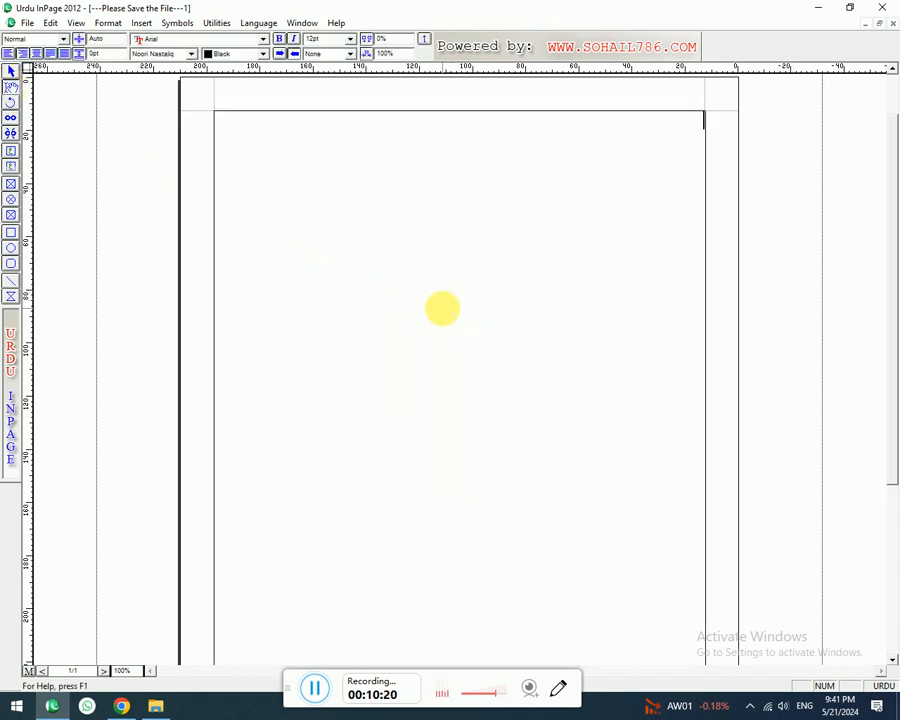
left_click(12, 73)
left_click(428, 333)
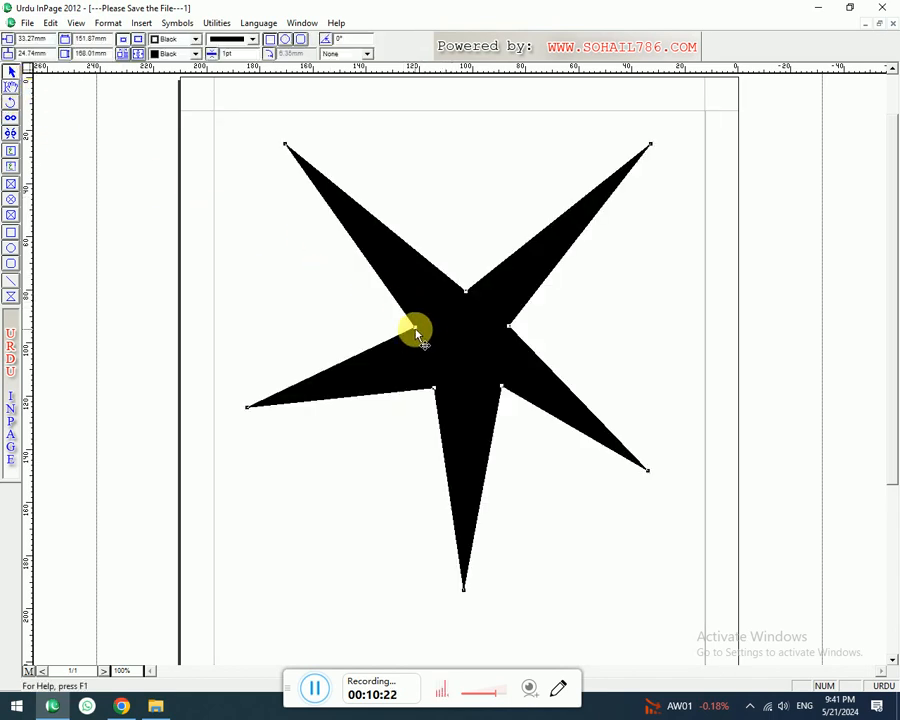
left_click_drag(415, 327, 398, 315)
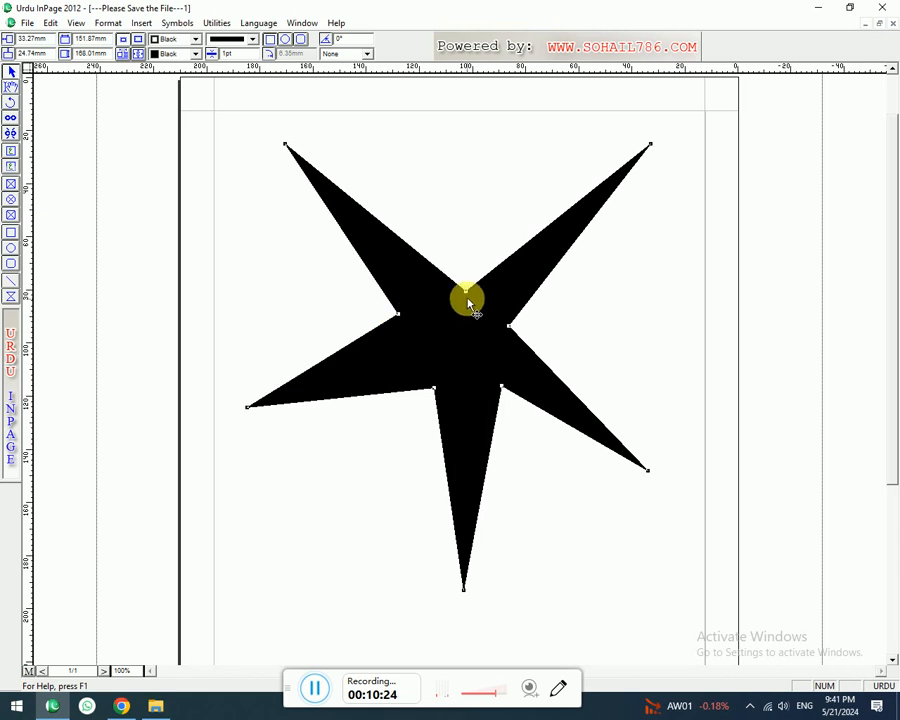
left_click_drag(467, 291, 466, 272)
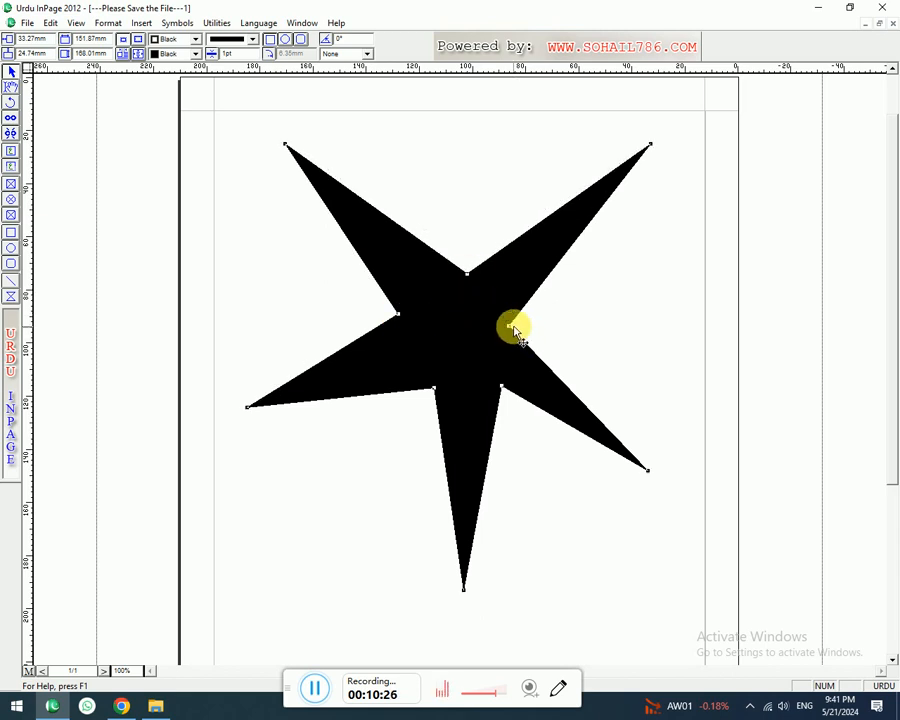
left_click_drag(510, 325, 531, 330)
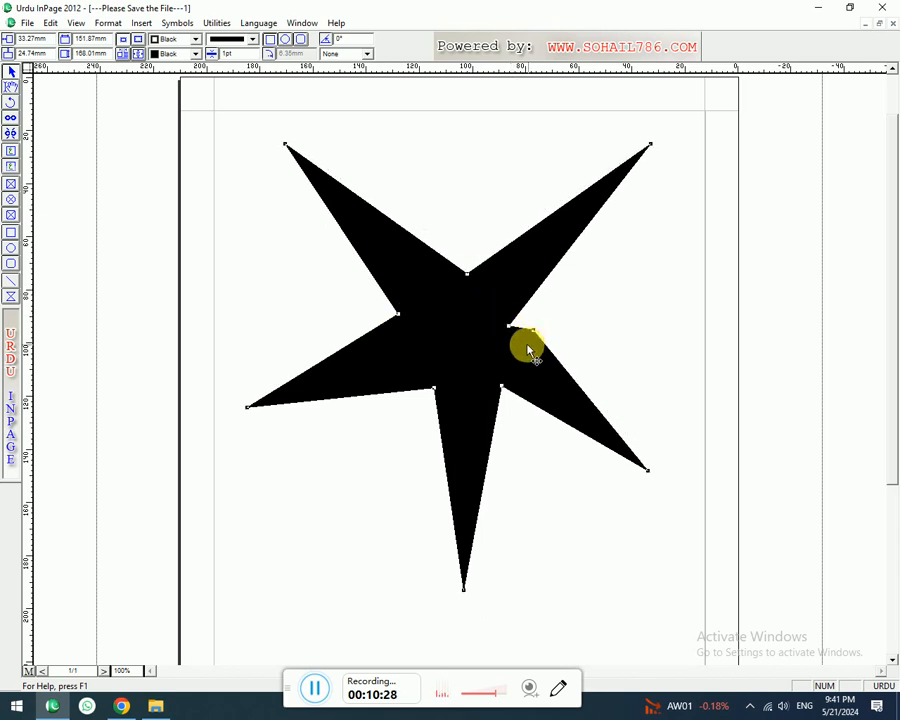
Move the added point back in line with the lower-right arm's upper edge and add a point on the bottom arm's right edge.
left_click(11, 87)
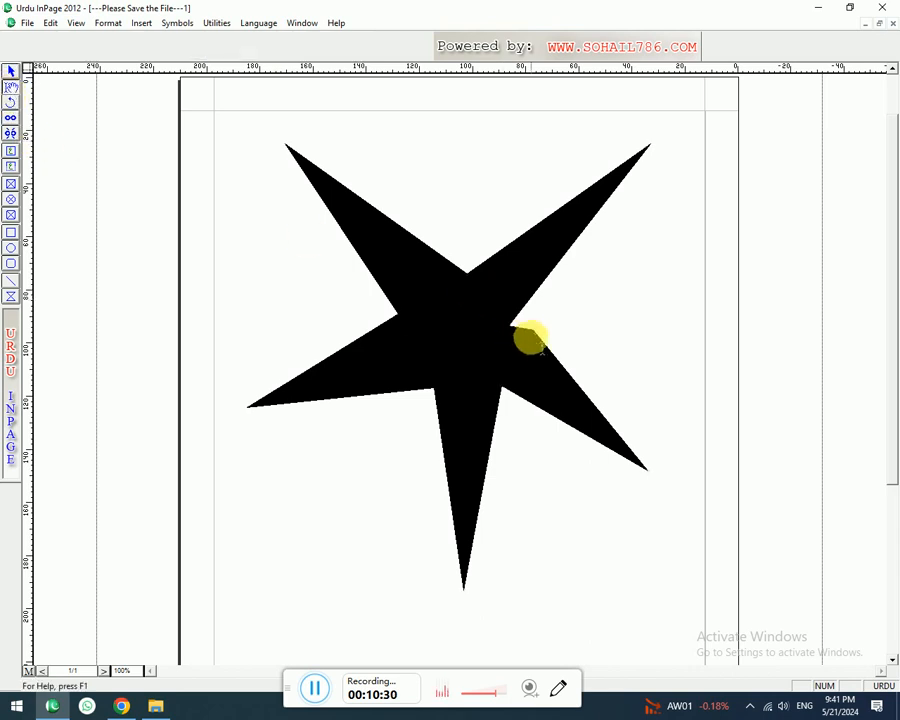
left_click(515, 338)
left_click(11, 72)
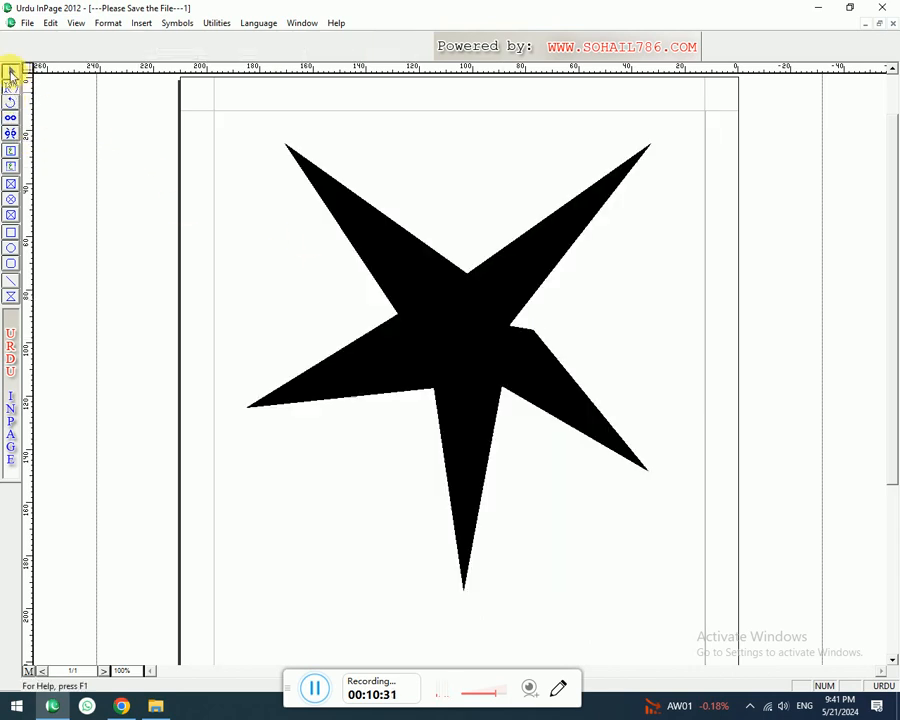
left_click(545, 354)
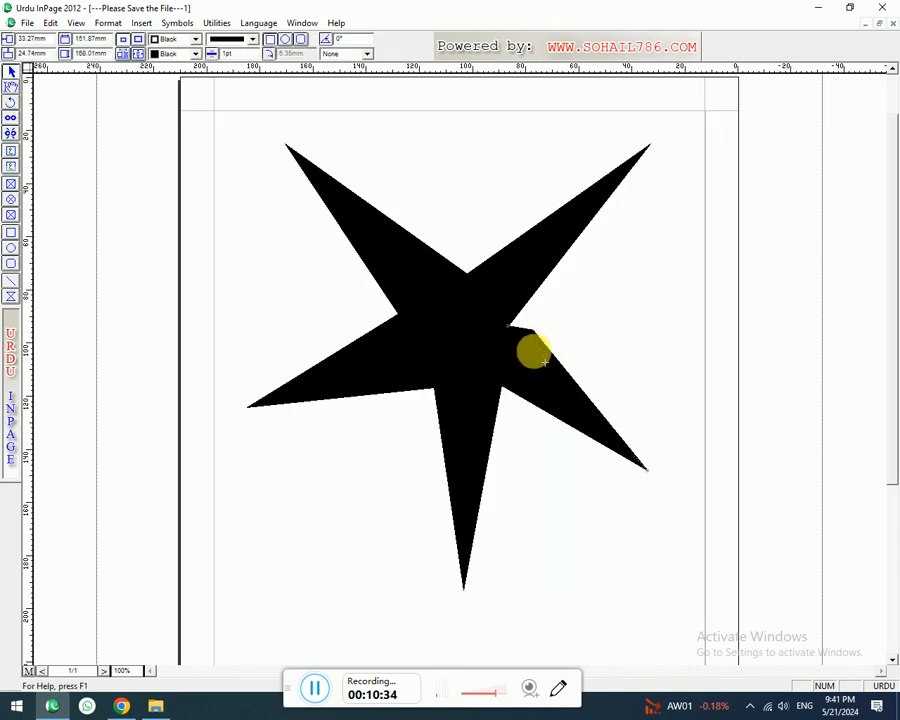
left_click(532, 387)
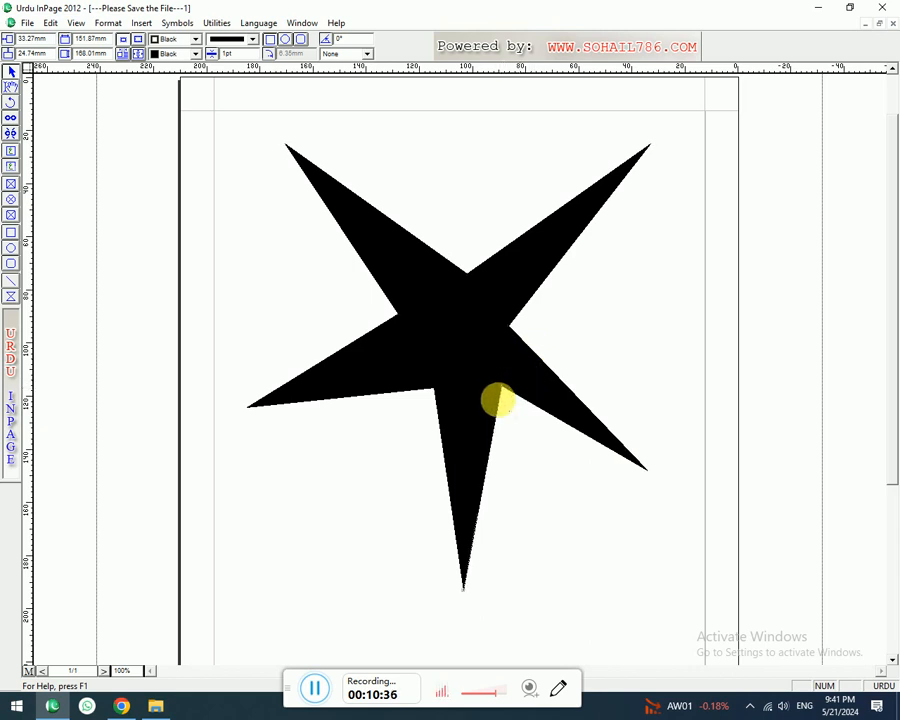
left_click(497, 400)
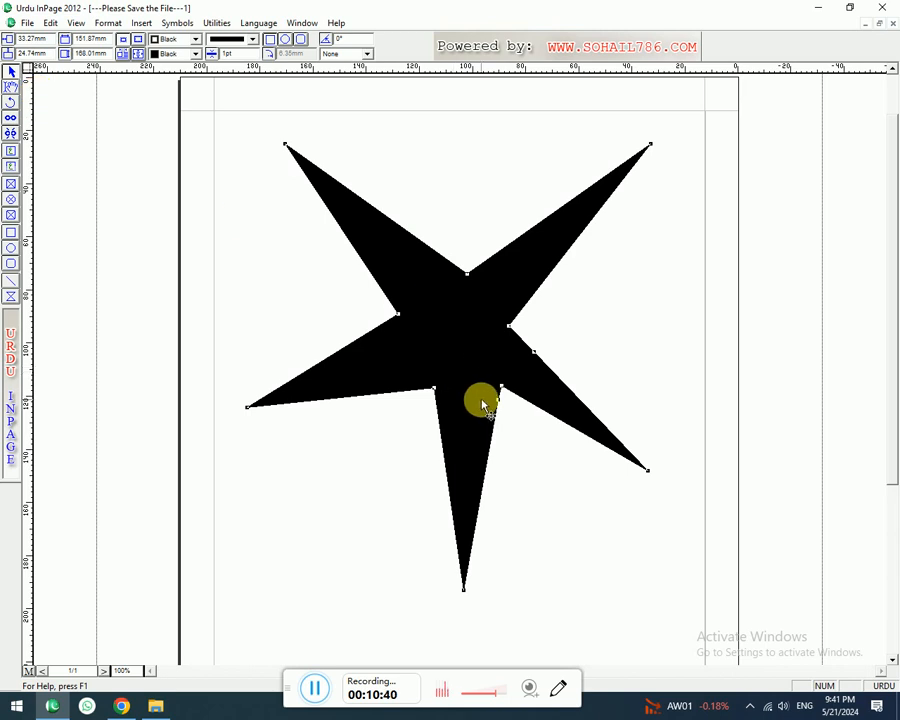
Delete the black star from the page.
key("Delete")
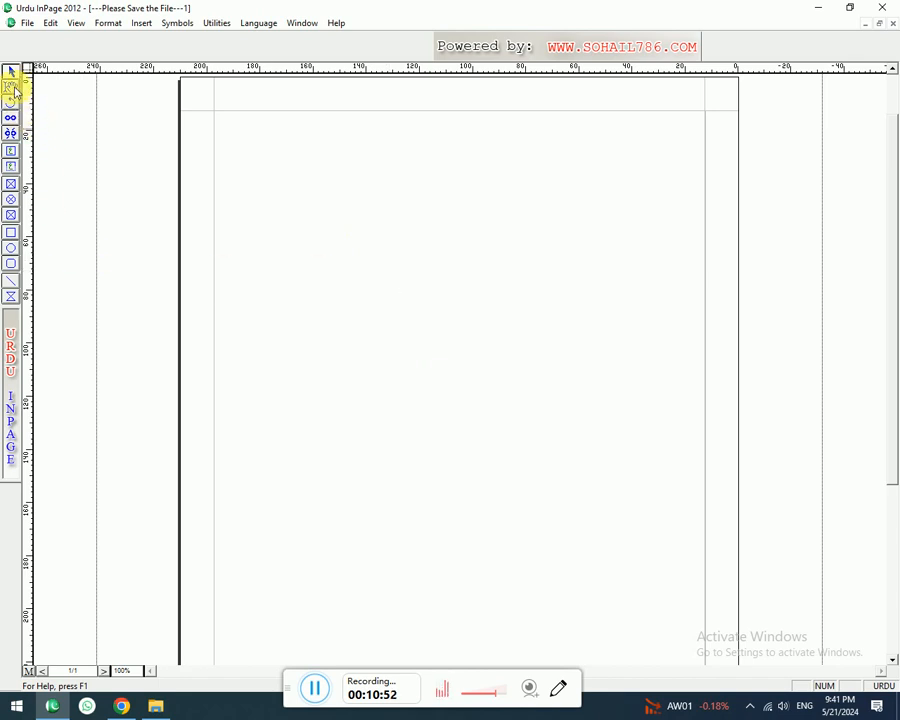
left_click(10, 233)
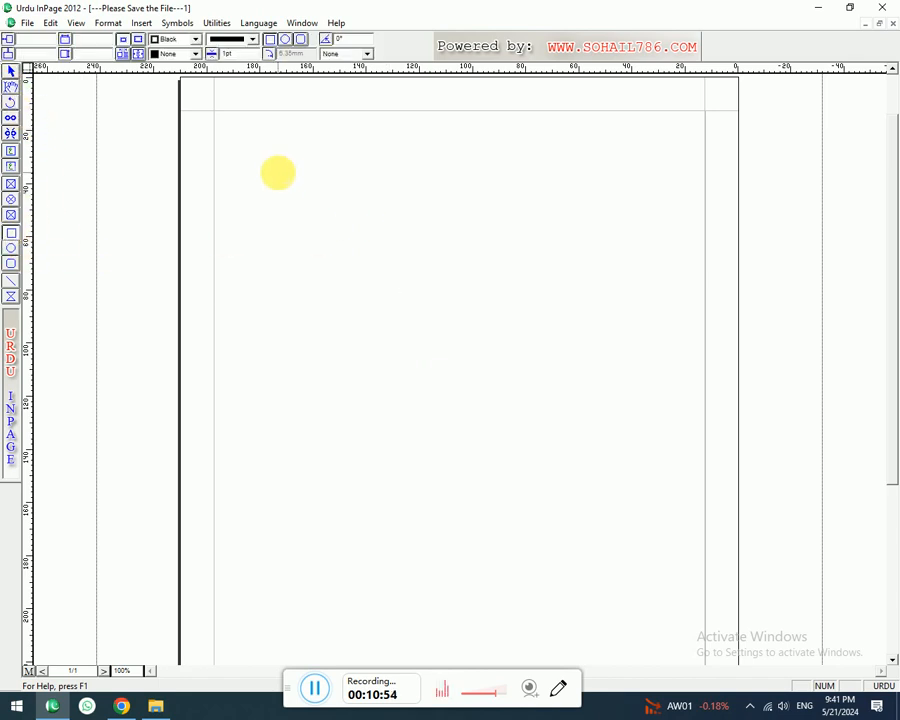
left_click_drag(278, 173, 522, 307)
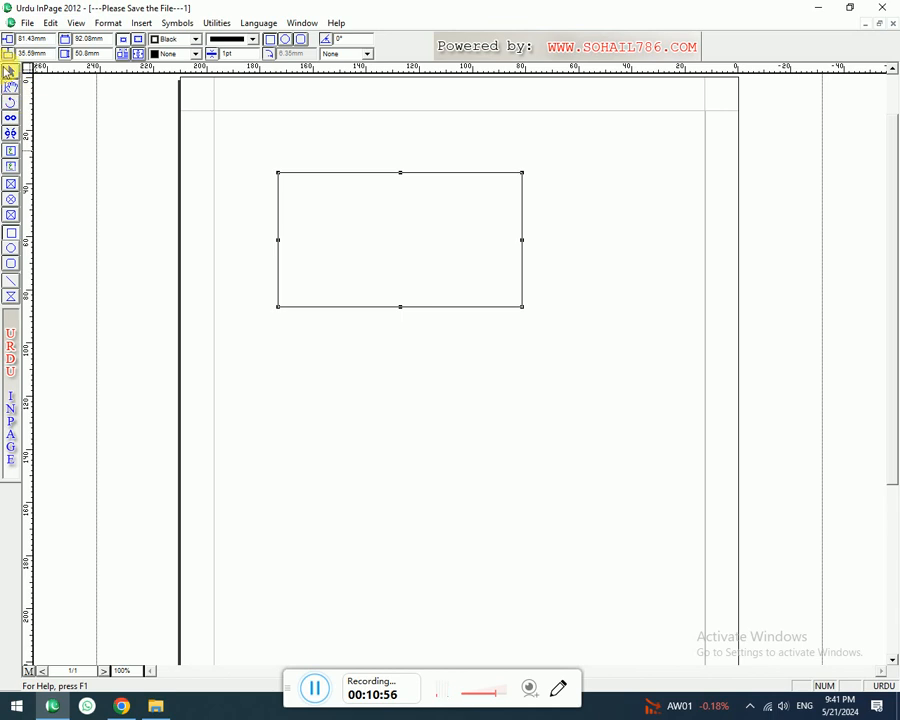
left_click(9, 72)
left_click(463, 240)
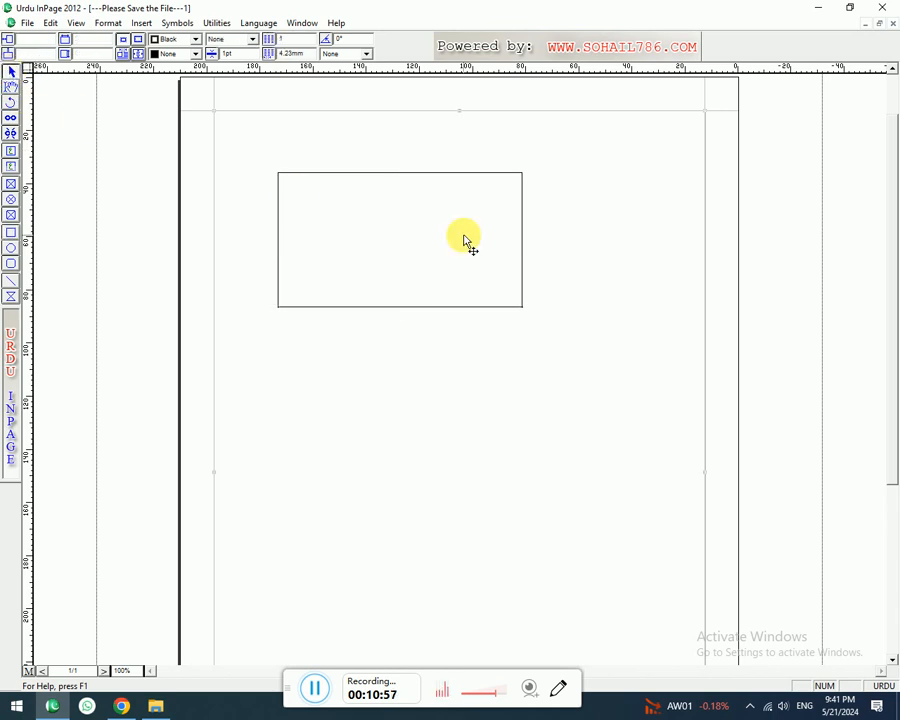
left_click(506, 176)
key("Delete")
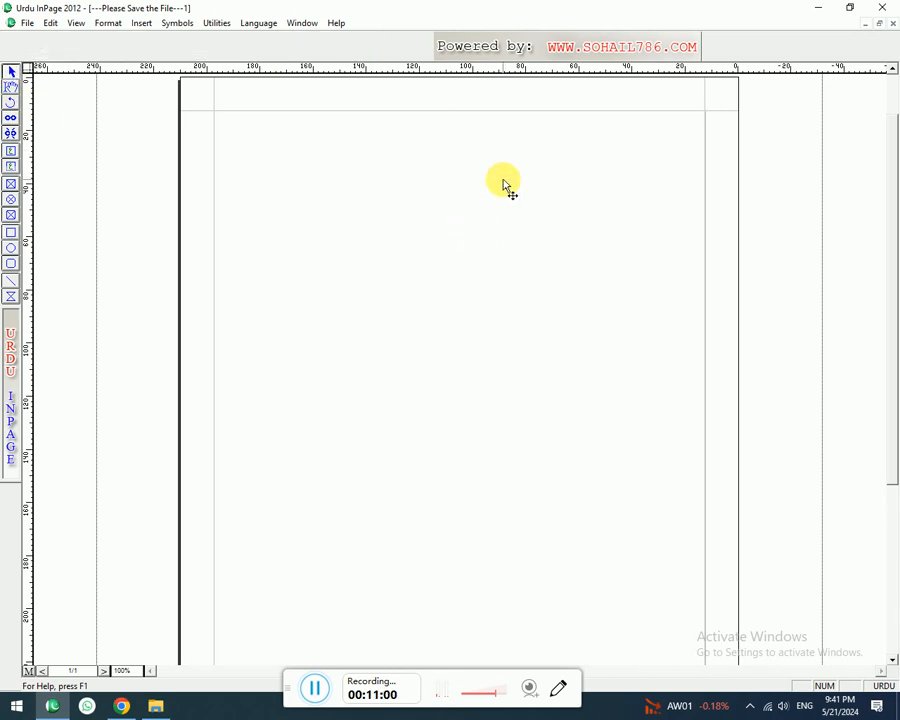
Draw a large rectangular picture box spanning most of the page's width inside the margins.
left_click(11, 189)
left_click_drag(241, 209, 694, 446)
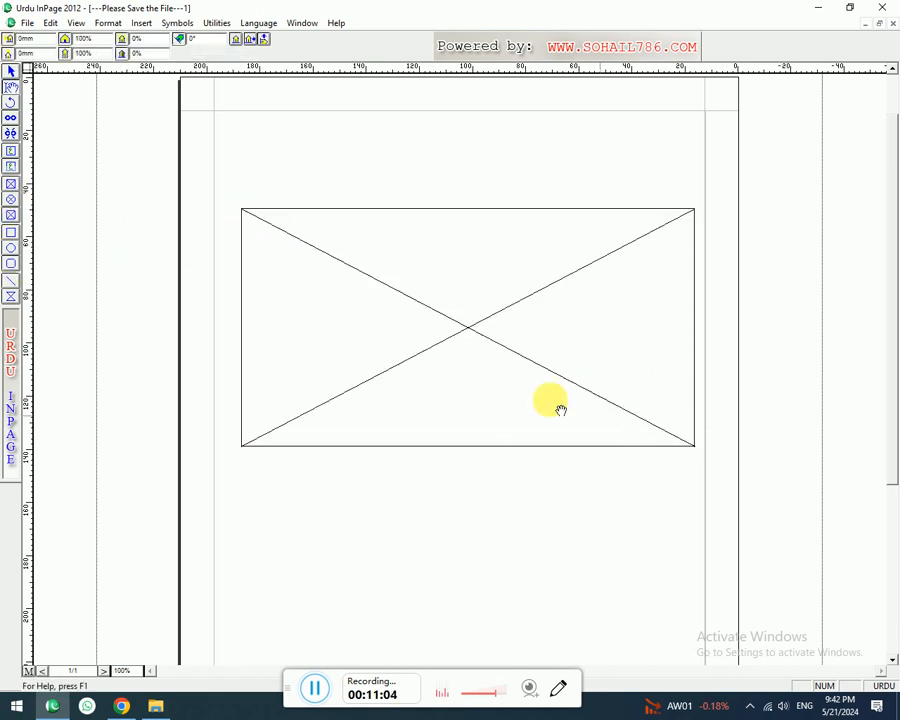
Switch to Chrome and search Google for "pak map png" in a new tab.
left_click(122, 707)
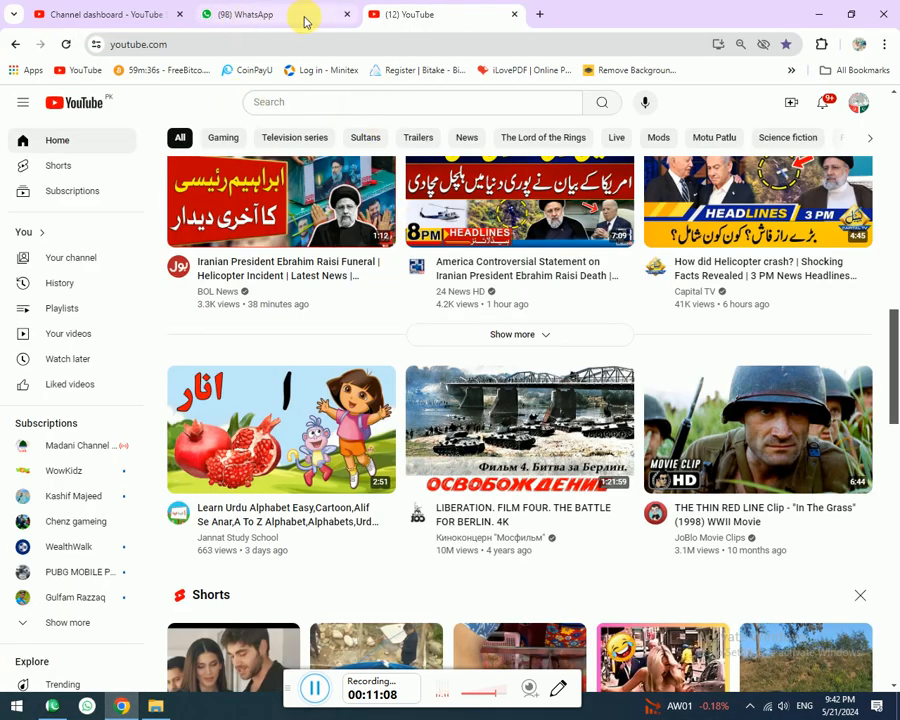
left_click(539, 14)
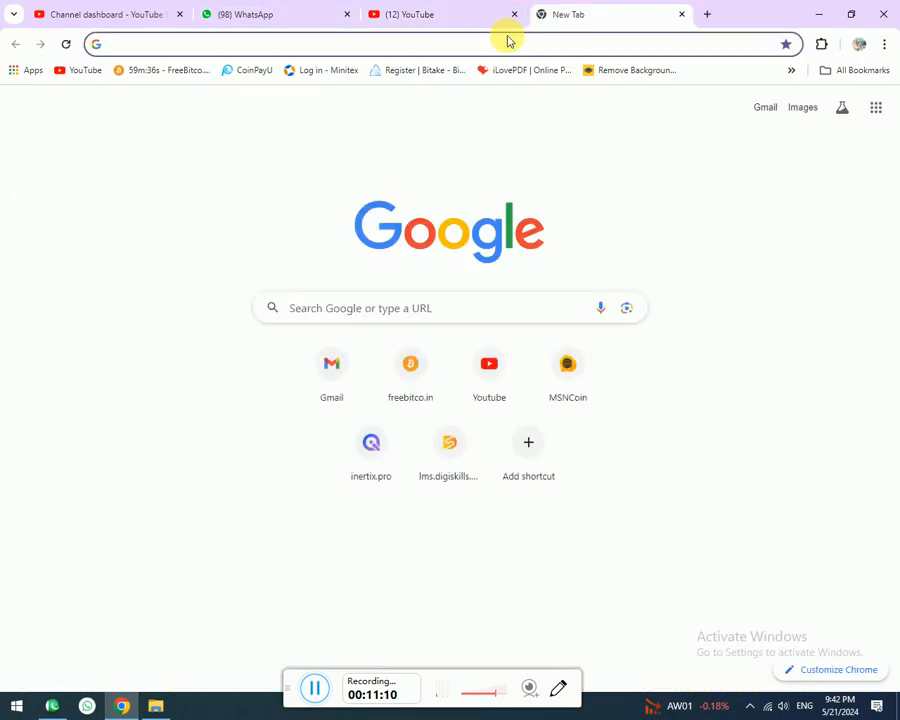
type("pak")
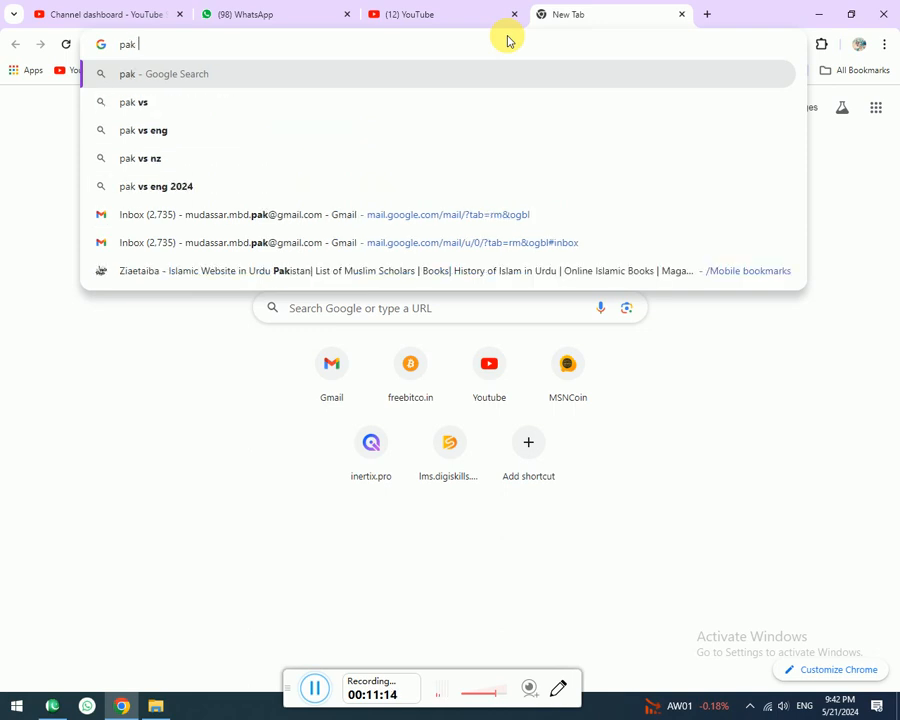
type(" ma")
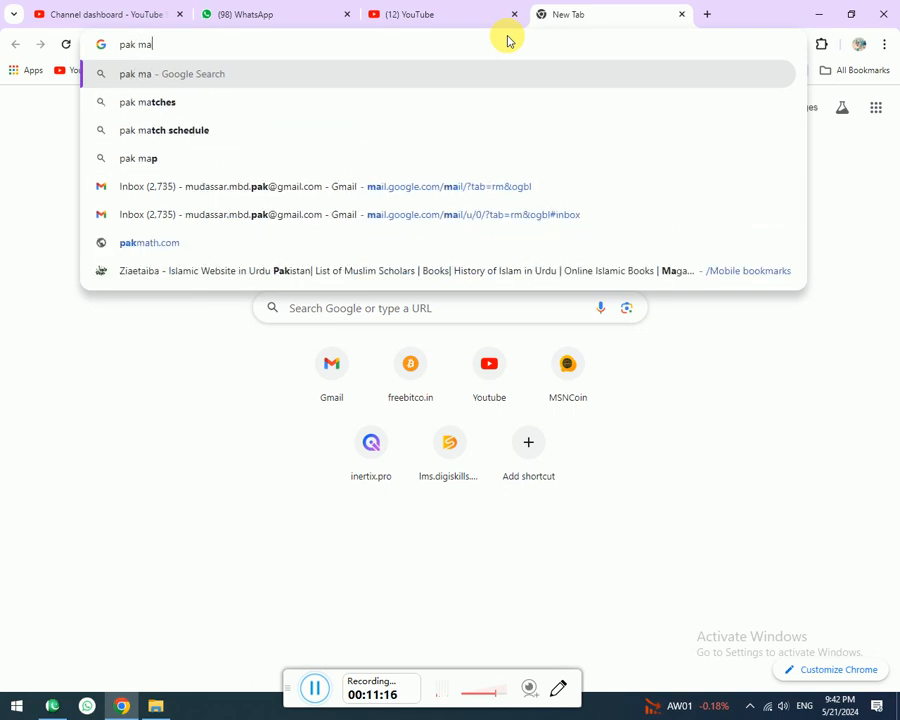
type("p png")
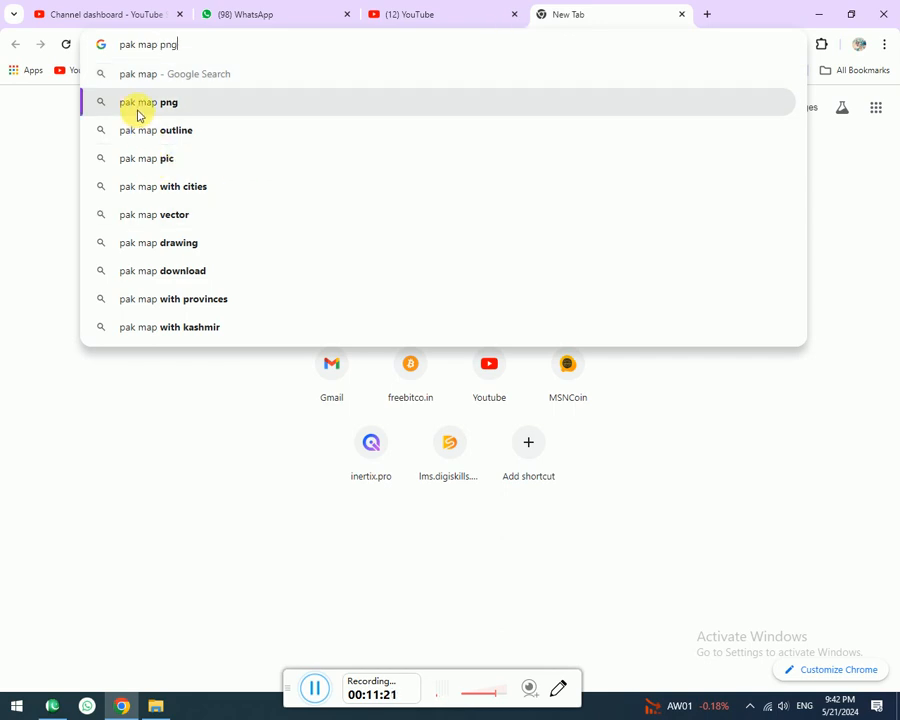
left_click(140, 112)
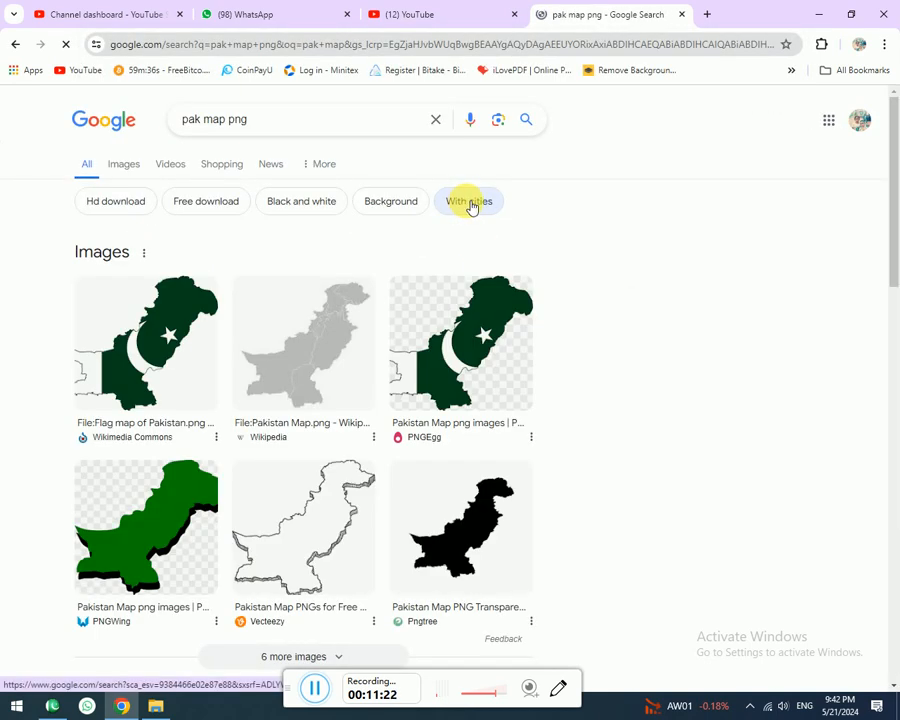
Preview the PNGEgg flag map and view the green PNGWing map in its own tab, returning to the search results.
left_click(492, 313)
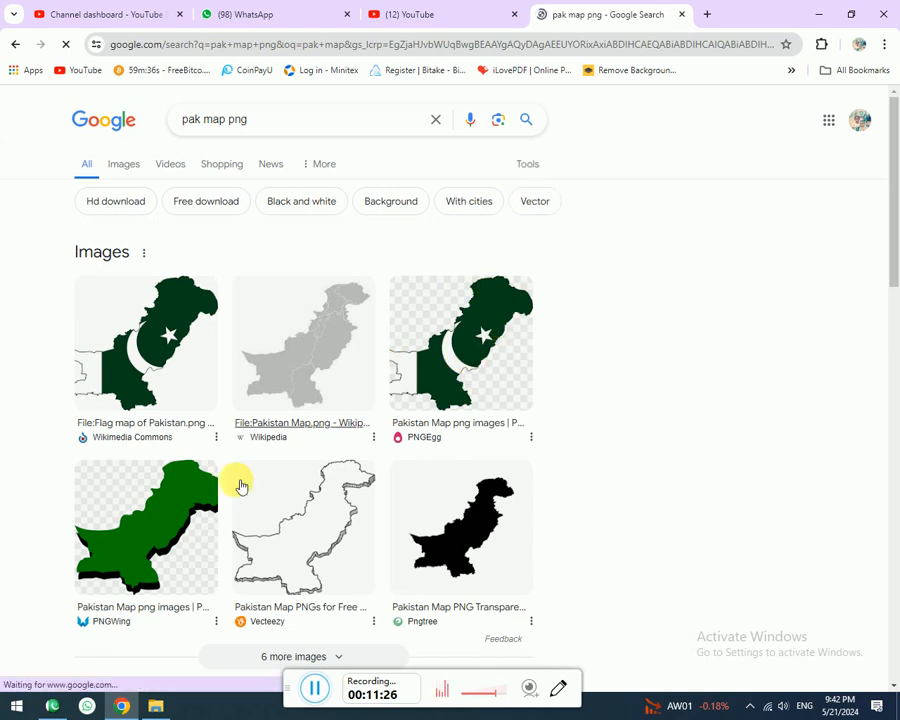
right_click(186, 503)
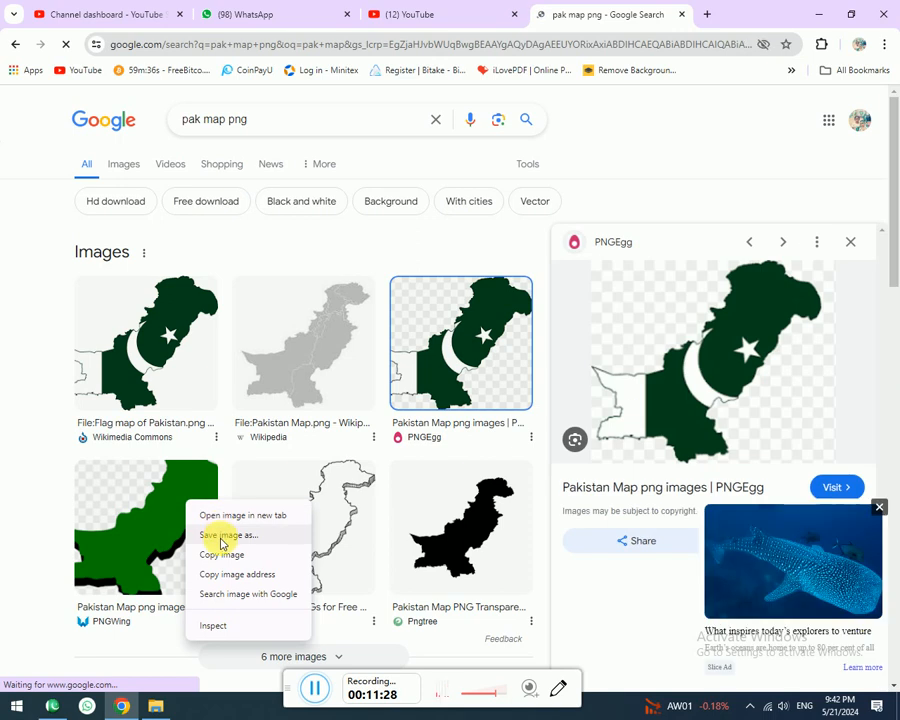
left_click(225, 515)
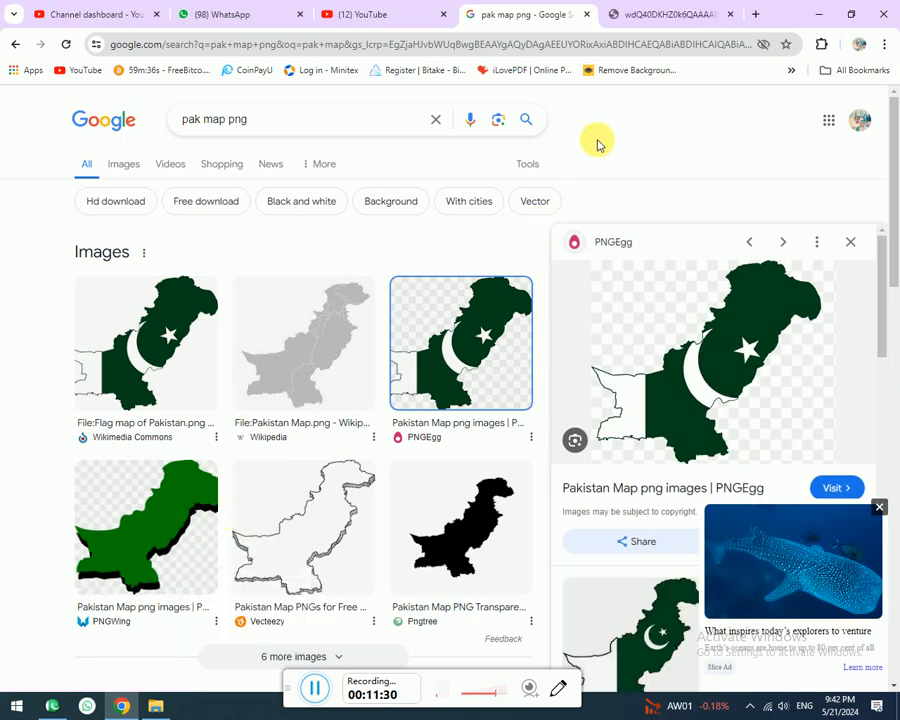
left_click(641, 16)
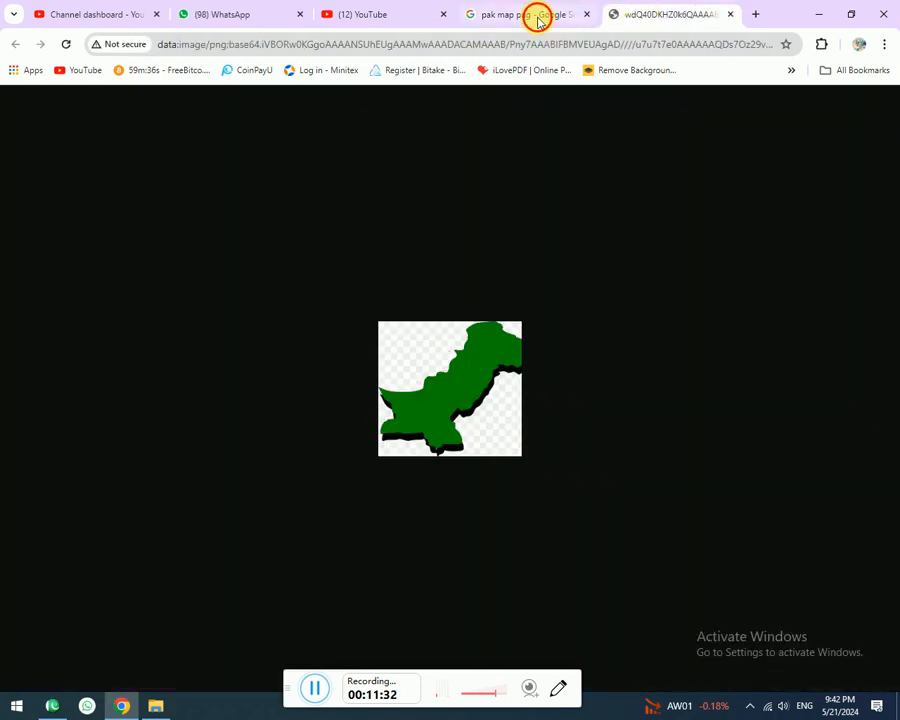
left_click(538, 18)
Save the previewed PNGEgg Pakistan map to the Desktop as a PNG image.
right_click(725, 336)
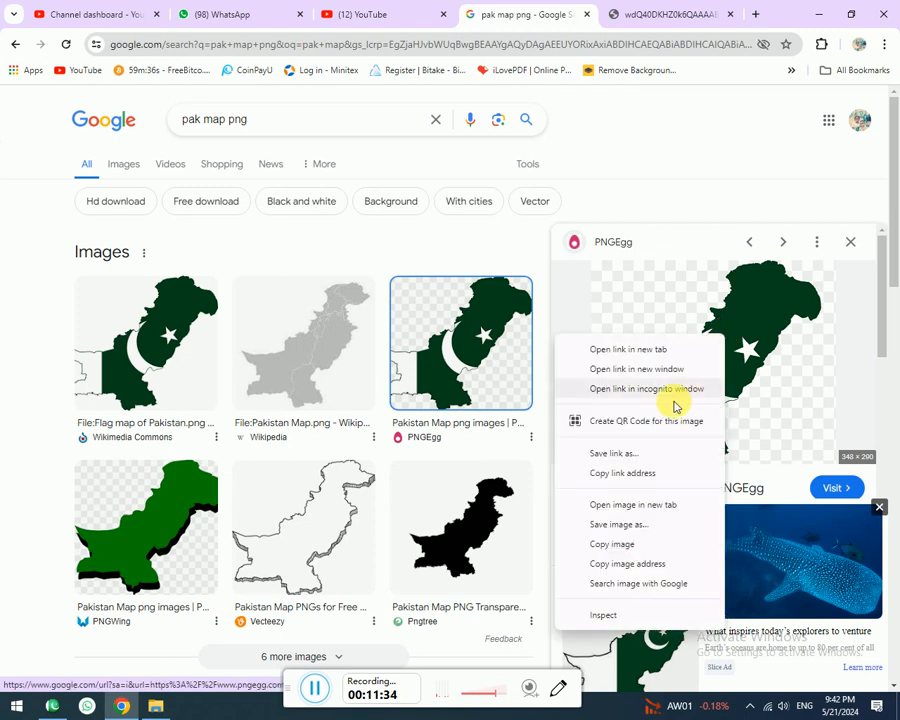
left_click(619, 524)
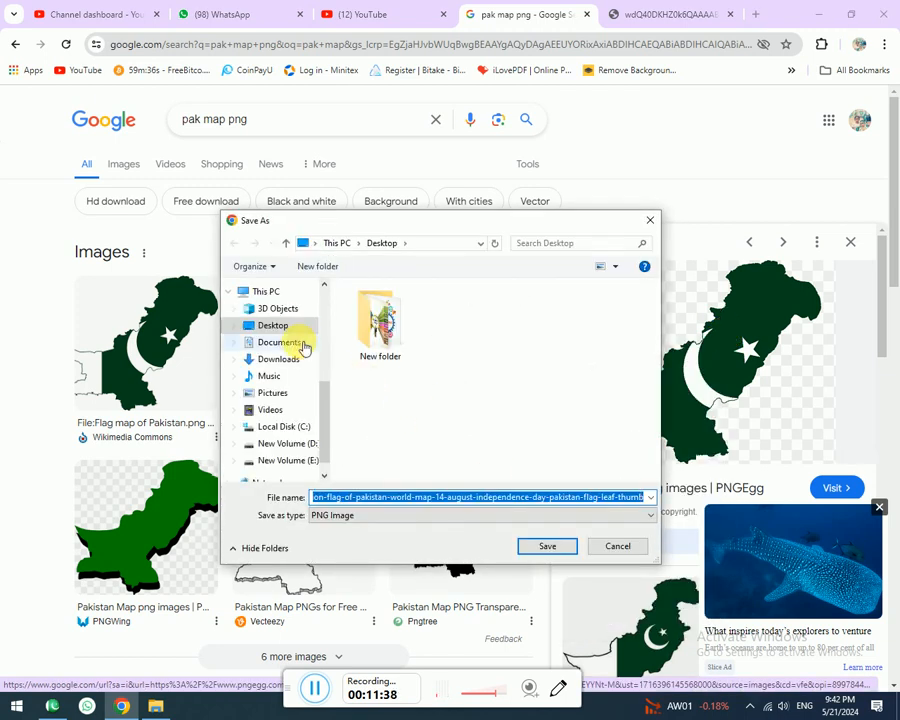
left_click(270, 326)
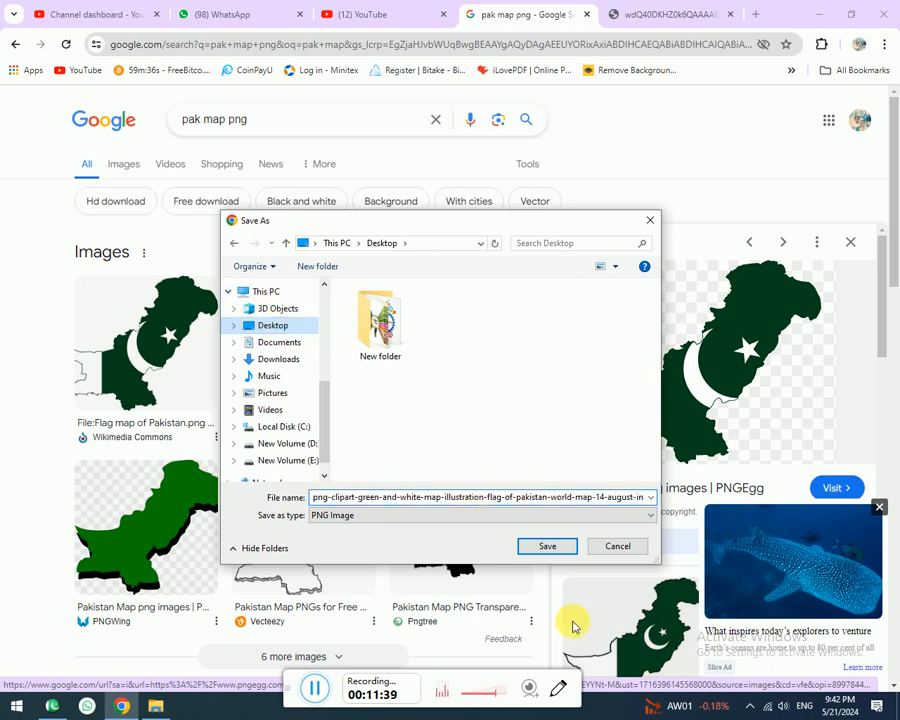
left_click(549, 548)
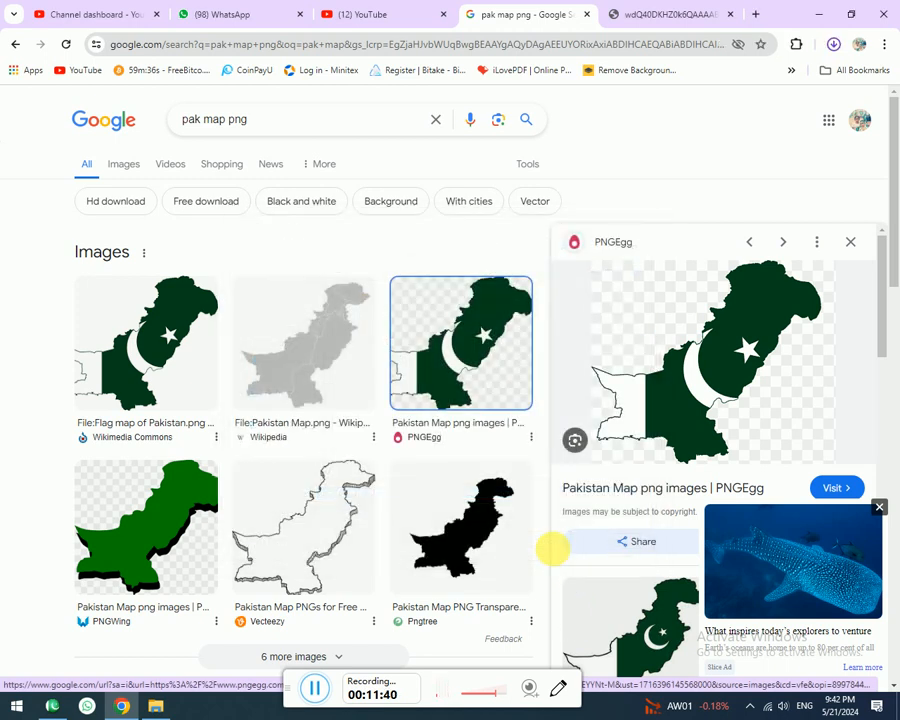
Switch to InPage and look for the saved map among the Desktop files in the picture box's Import Picture dialog, closing it without importing.
left_click(156, 708)
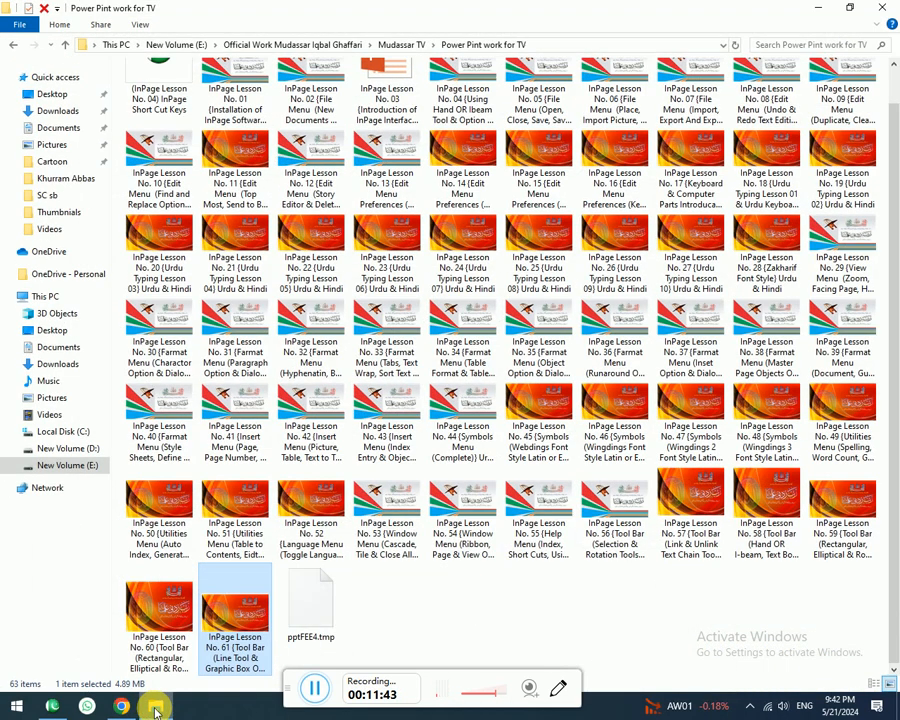
left_click(824, 8)
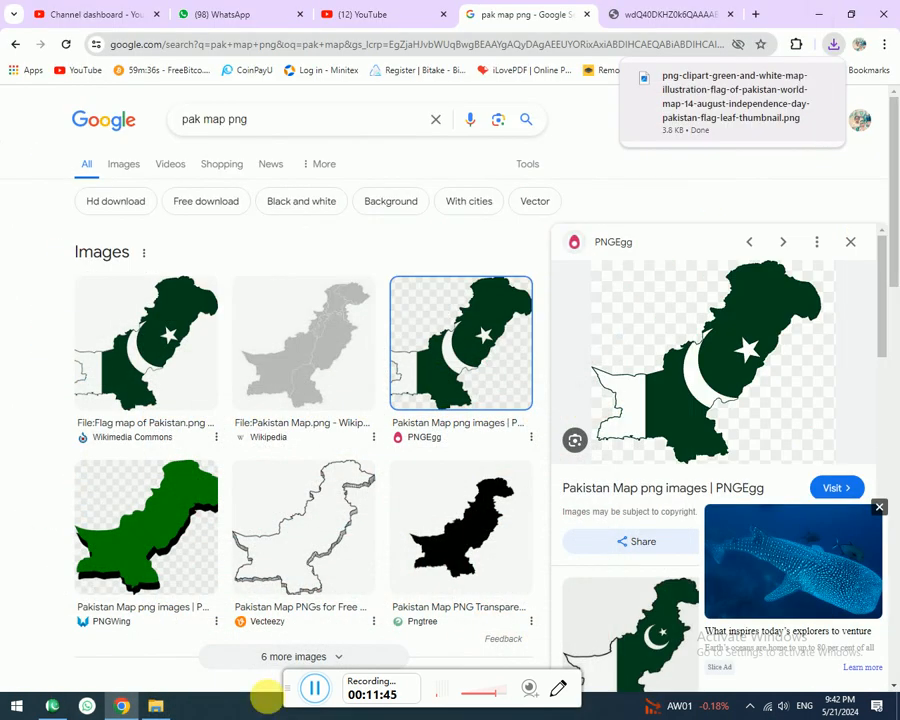
left_click(52, 706)
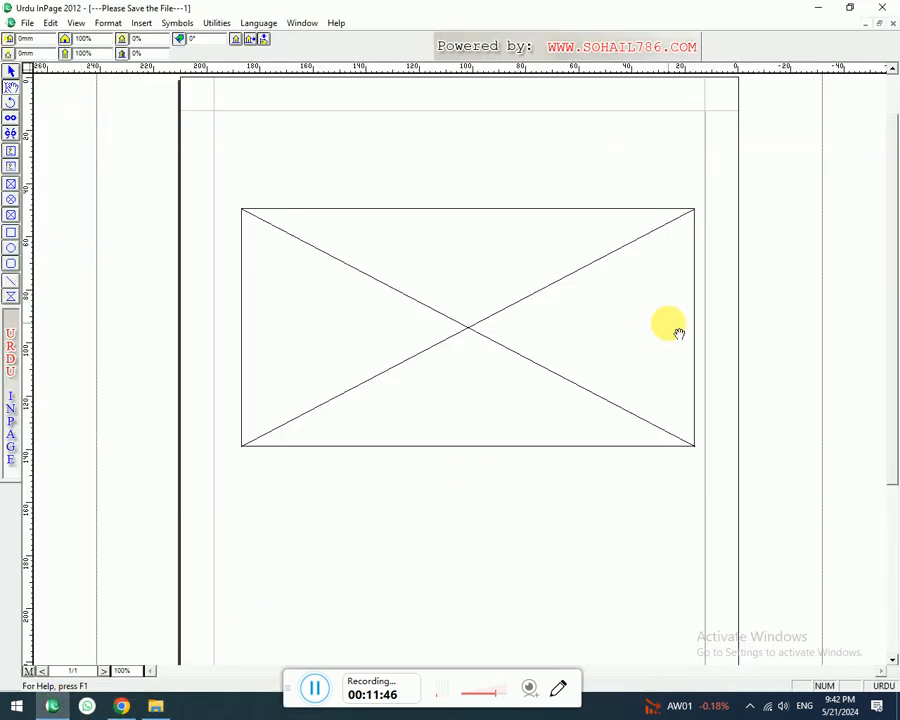
double_click(576, 323)
mouse_move(651, 301)
left_mouse_down()
mouse_move(667, 372)
mouse_move(662, 314)
left_mouse_up()
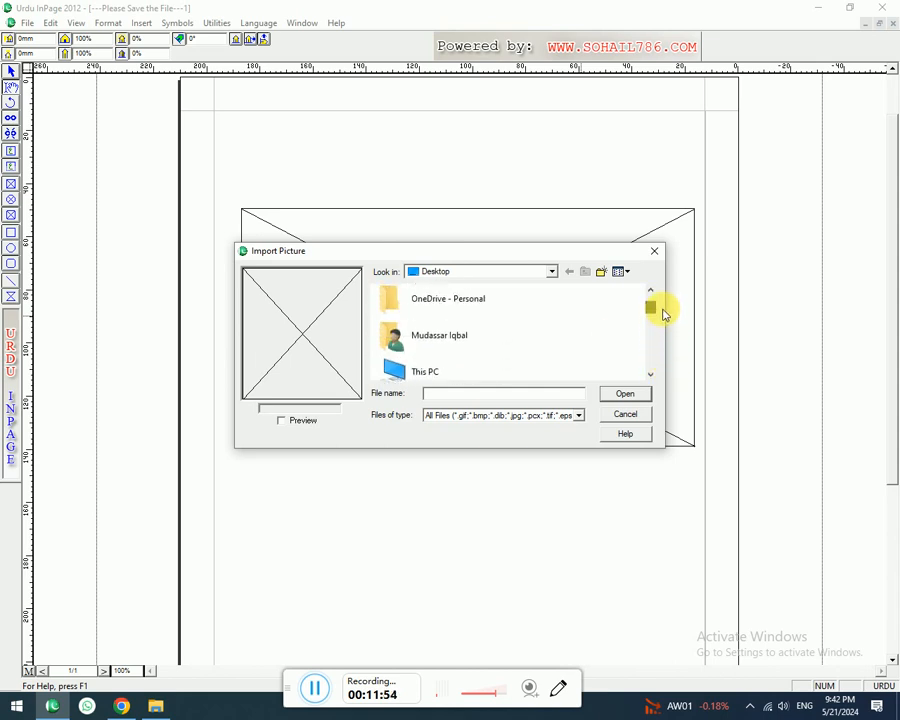
left_click(163, 708)
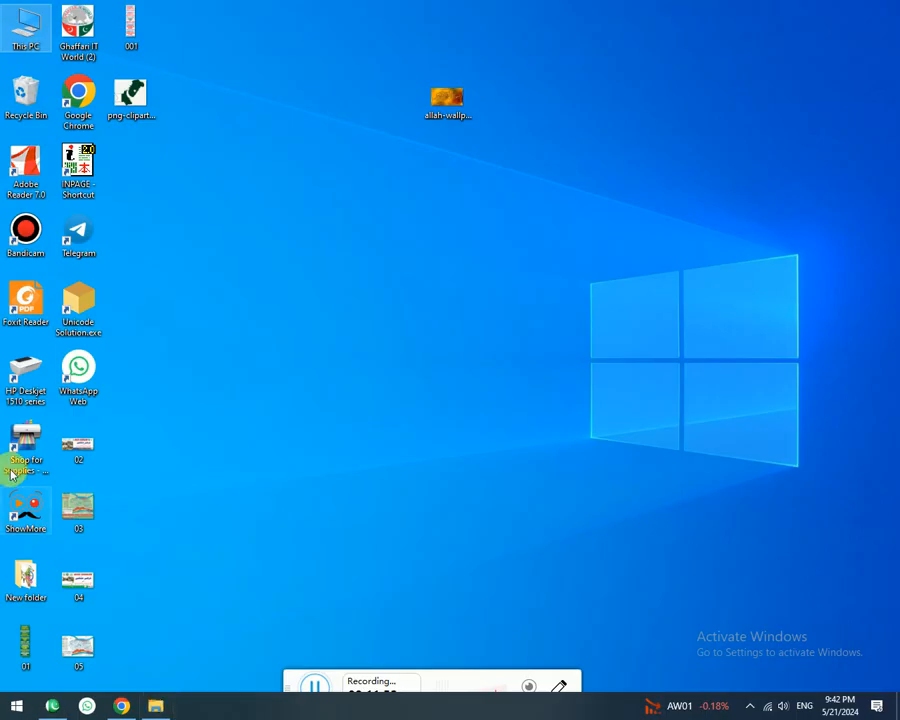
left_click(53, 707)
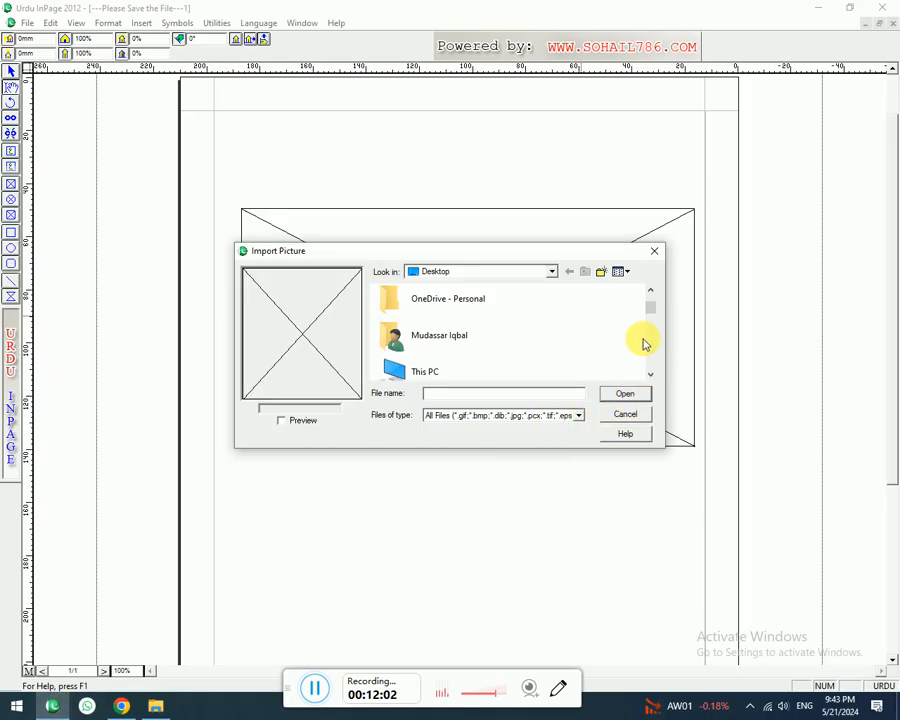
left_click_drag(650, 308, 660, 373)
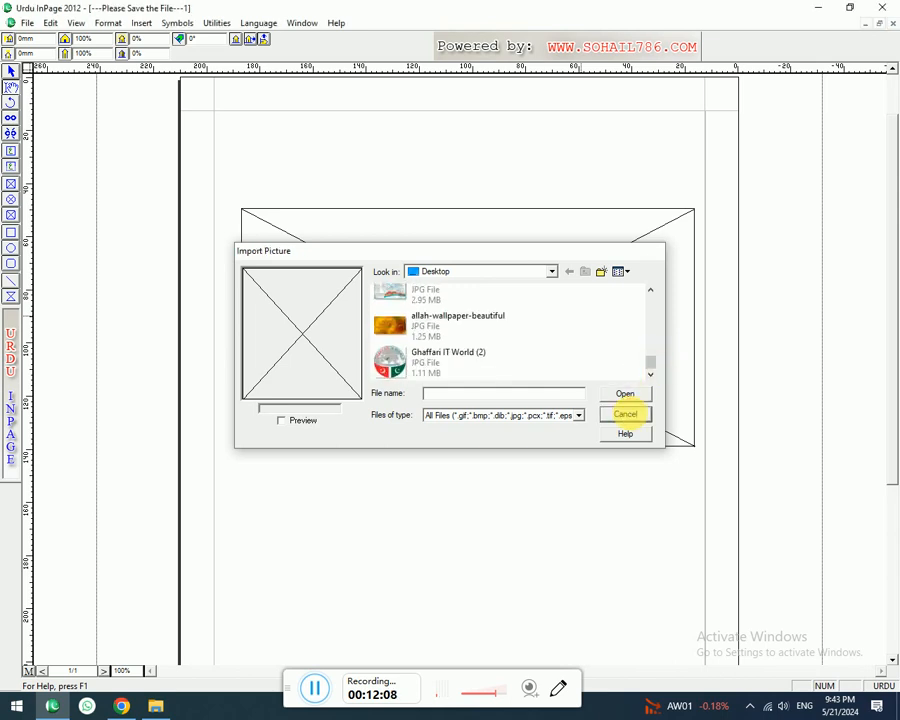
left_click(625, 413)
Switch back to Chrome, preview the Wikimedia Commons flag map with its related images, and show the free download image results.
left_click(121, 706)
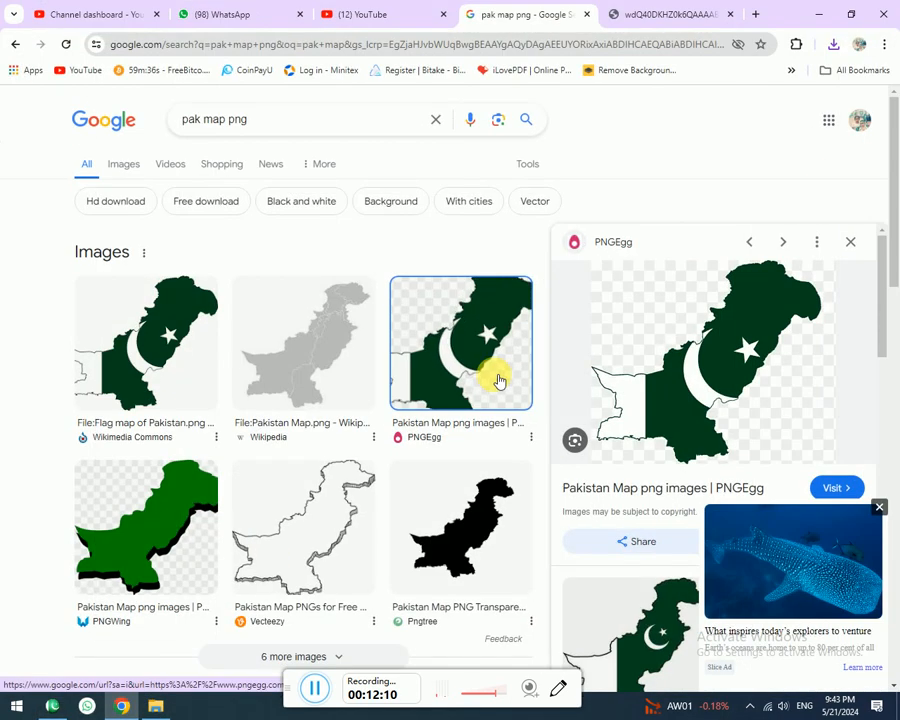
scroll(494, 376, "down", 3)
left_click(182, 205)
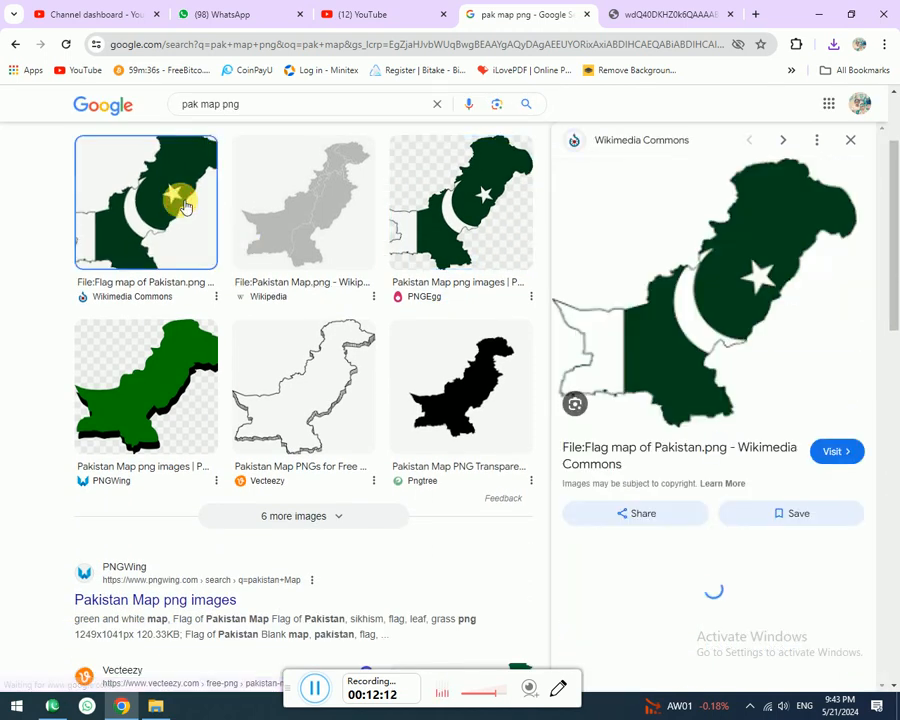
scroll(686, 337, "down", 10)
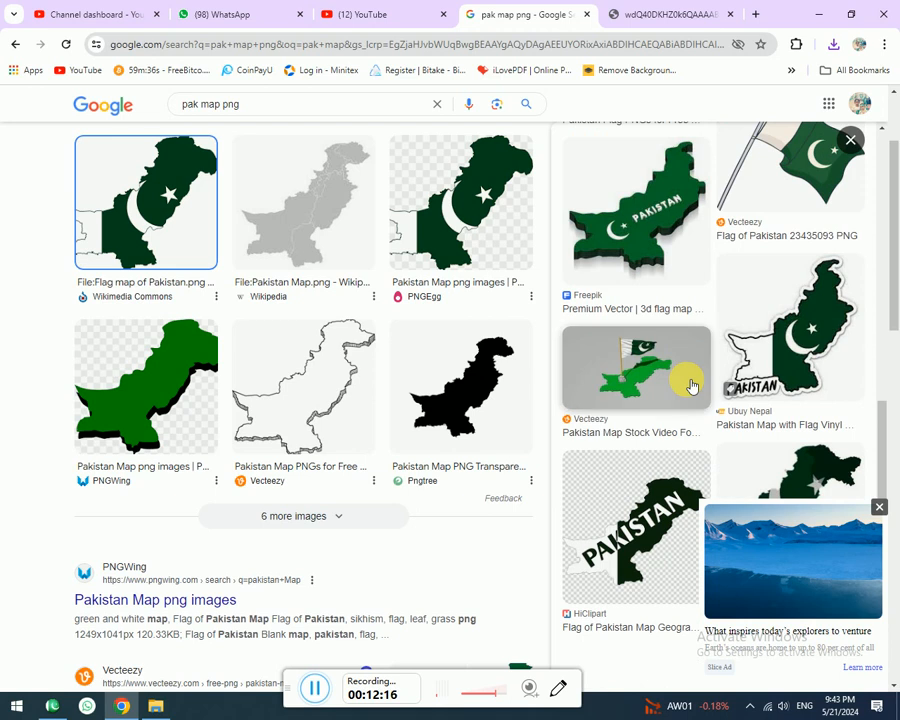
scroll(691, 386, "down", 3)
scroll(686, 383, "down", 1)
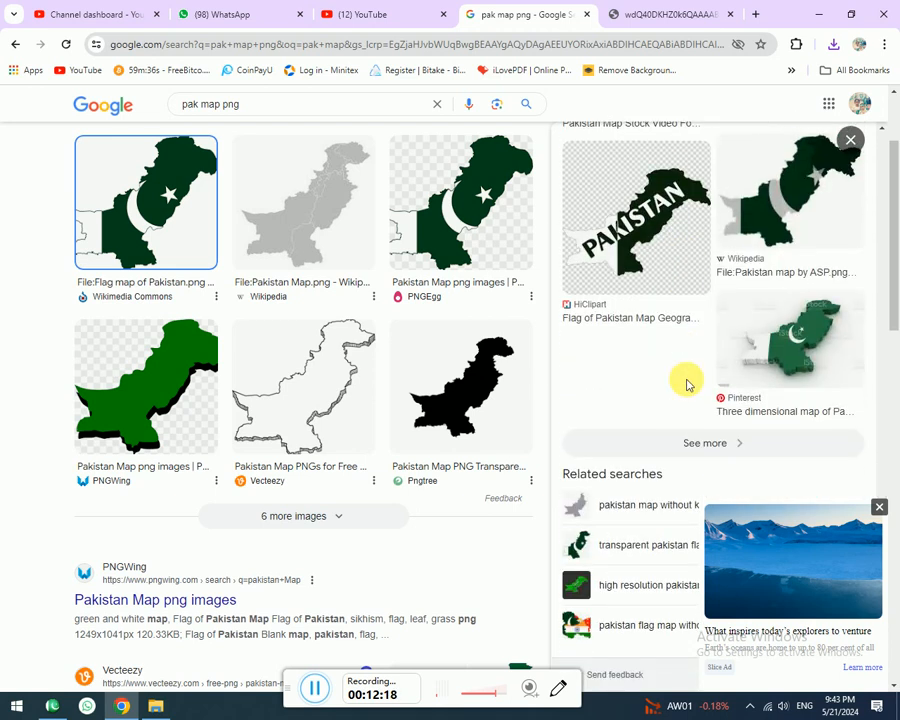
scroll(290, 400, "down", 3)
scroll(181, 315, "up", 6)
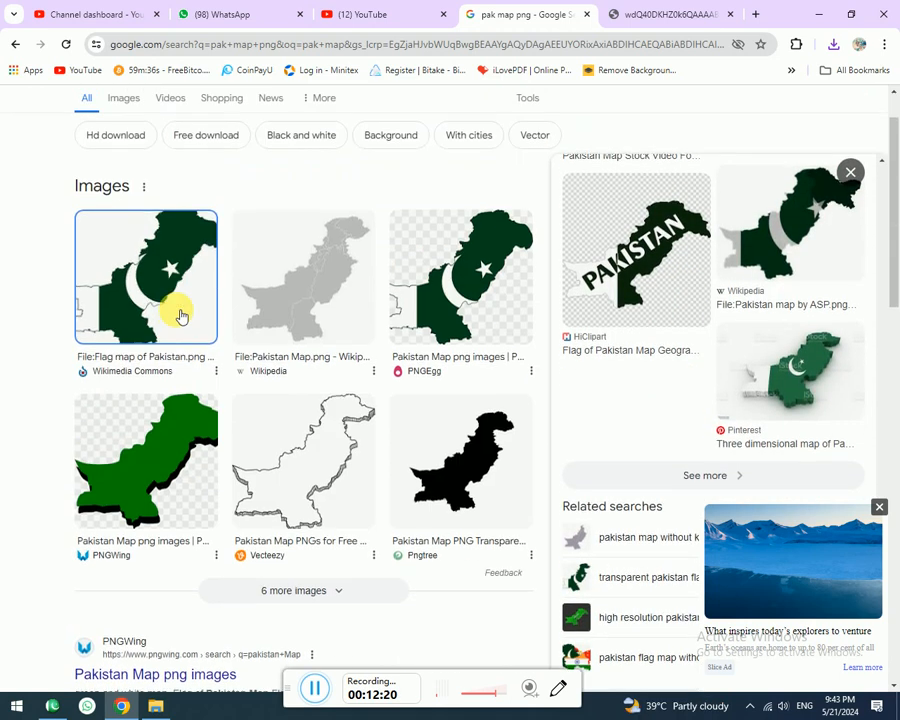
left_click(245, 202)
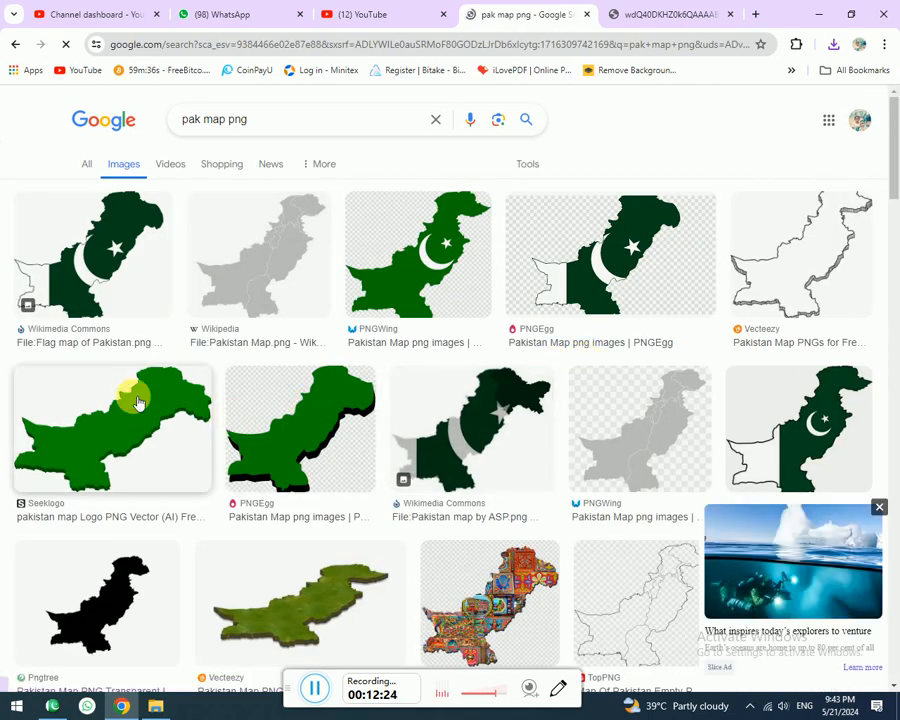
Preview the green Seeklogo Pakistan map and check the actions available for the image without using any.
left_click(140, 408)
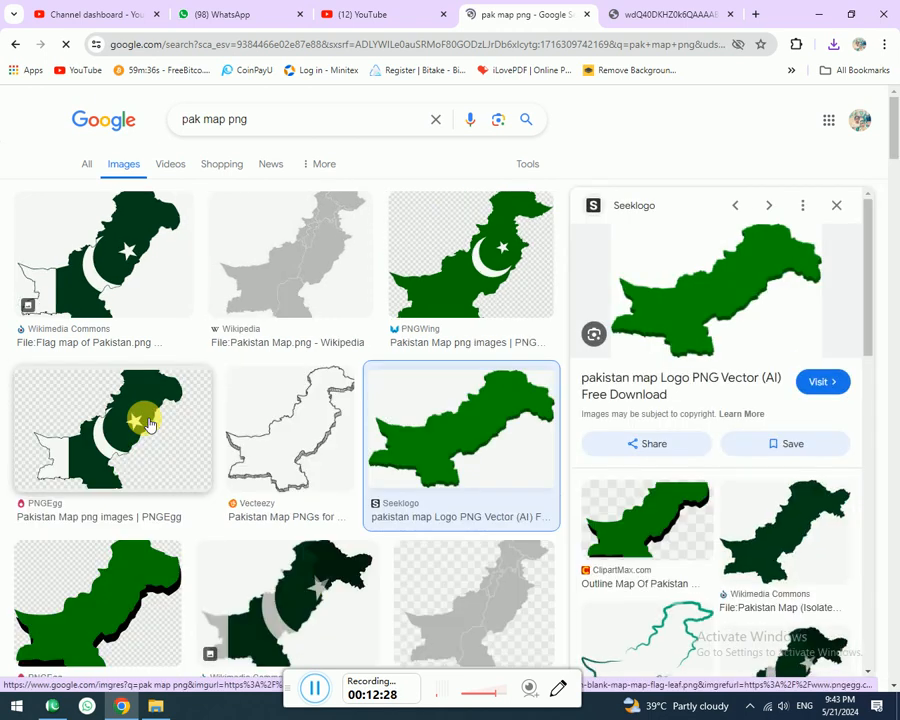
right_click(716, 281)
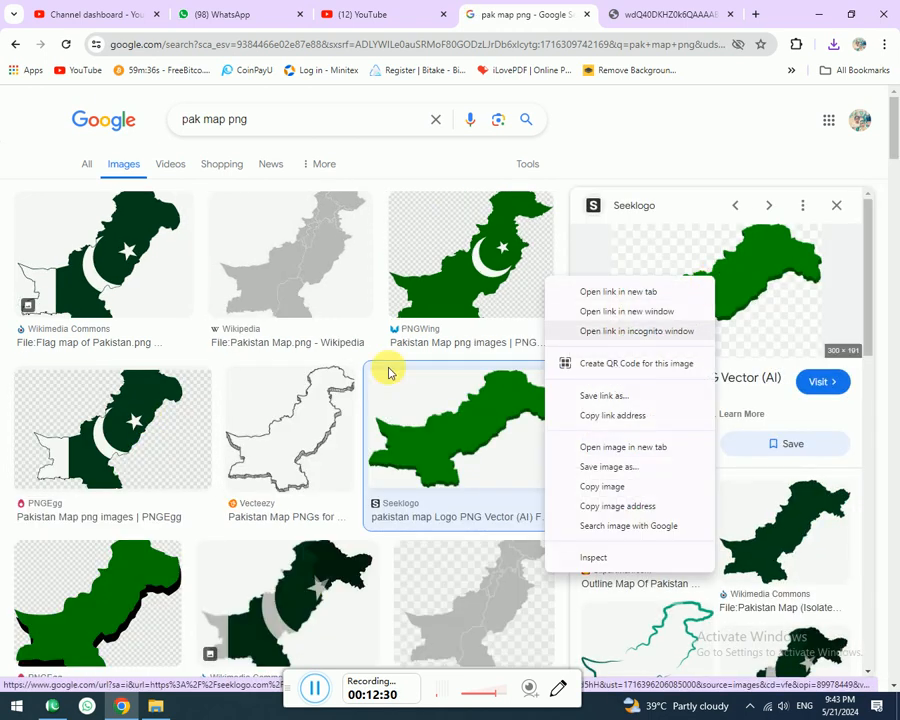
left_click(387, 168)
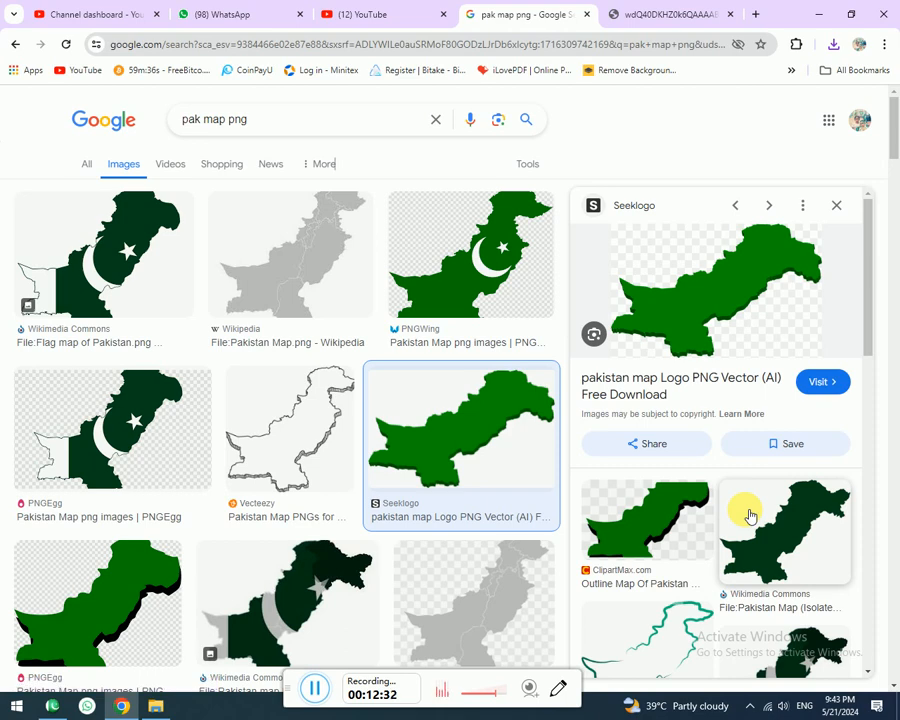
Browse further through the image results and preview Wikipedia's coloured Pakistan-Cricket-Regions-Map.png.
scroll(750, 515, "down", 2)
scroll(420, 400, "down", 10)
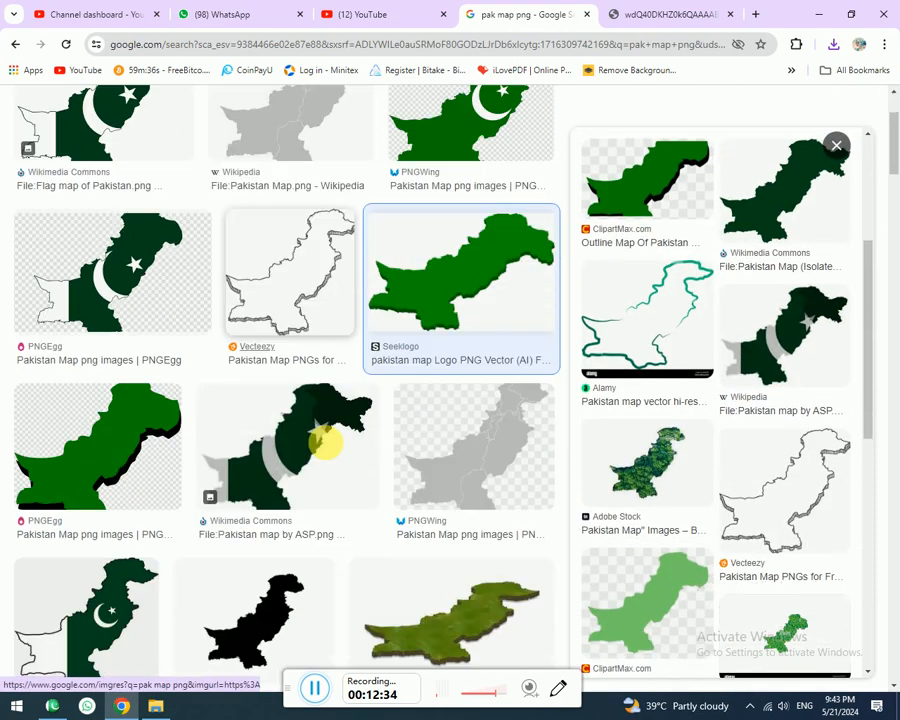
scroll(326, 447, "down", 4)
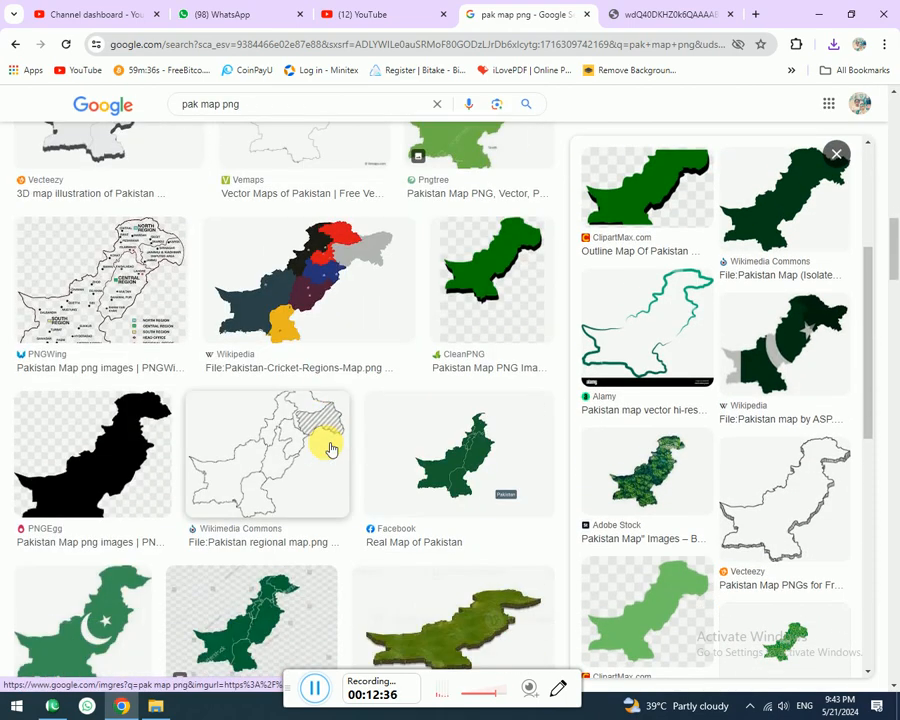
scroll(331, 439, "down", 4)
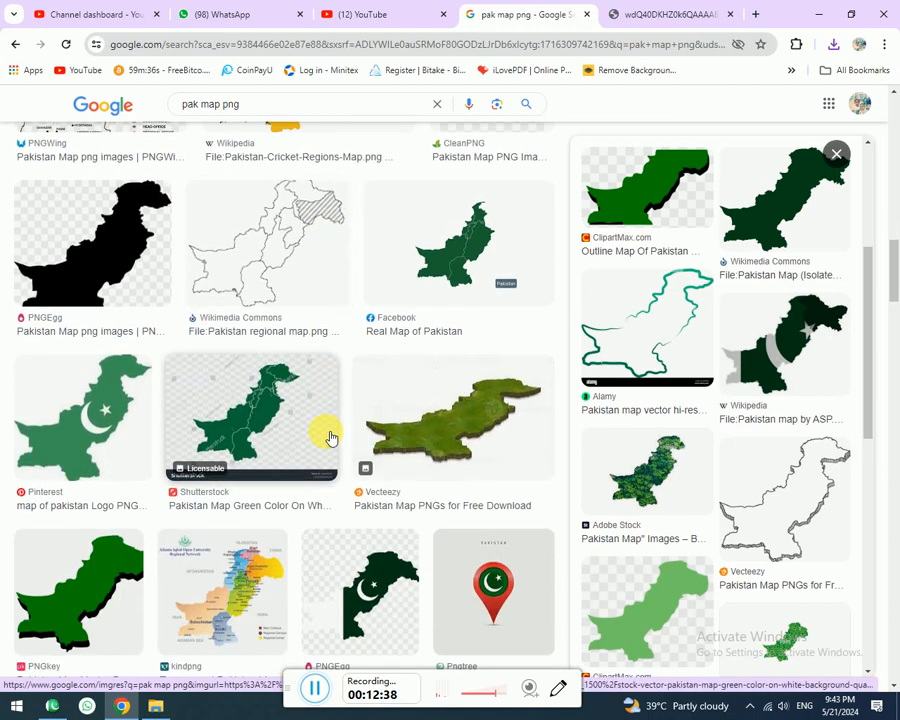
scroll(331, 438, "up", 2)
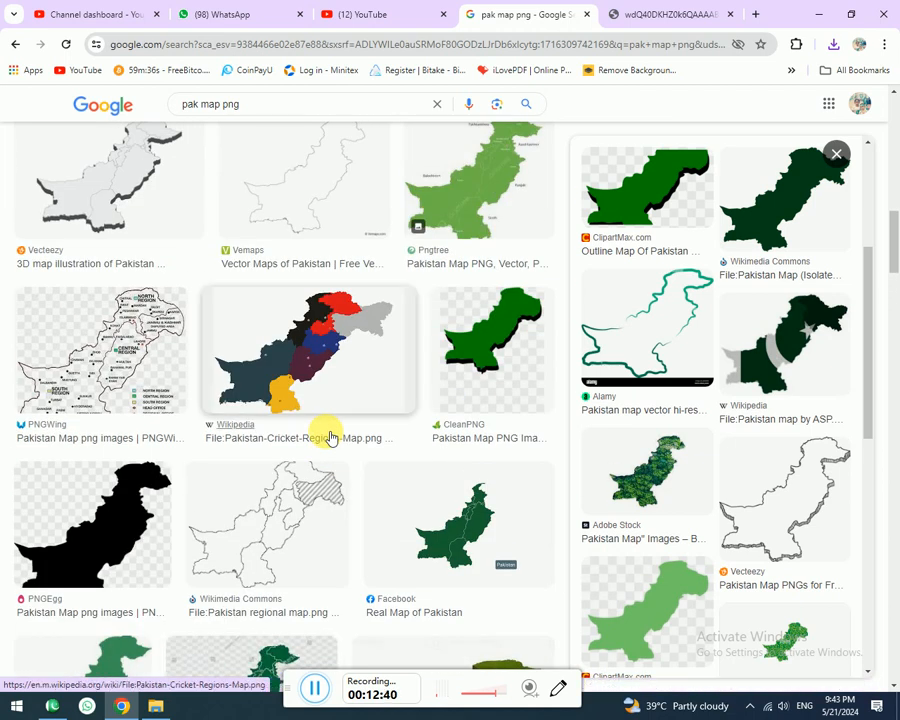
left_click(330, 350)
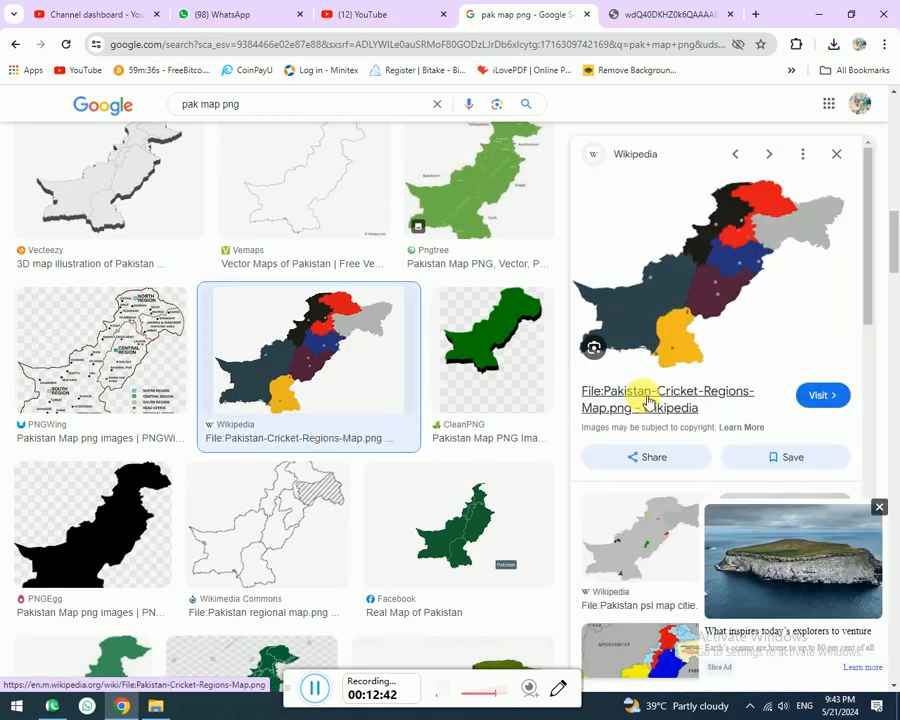
Save the previewed Pakistan-Cricket-Regions-Map image to the Desktop.
right_click(715, 260)
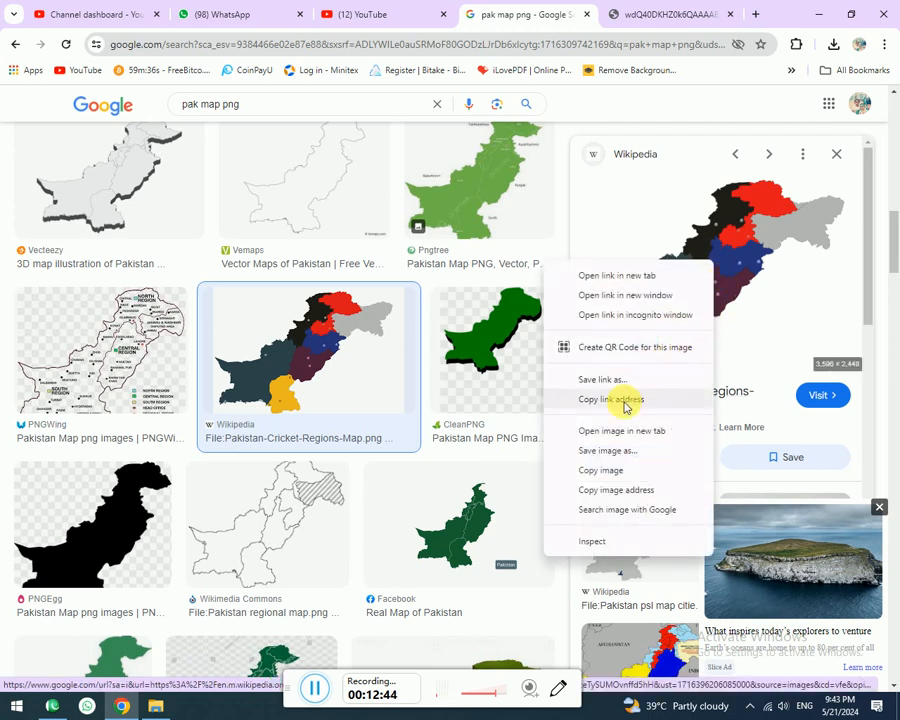
left_click(612, 452)
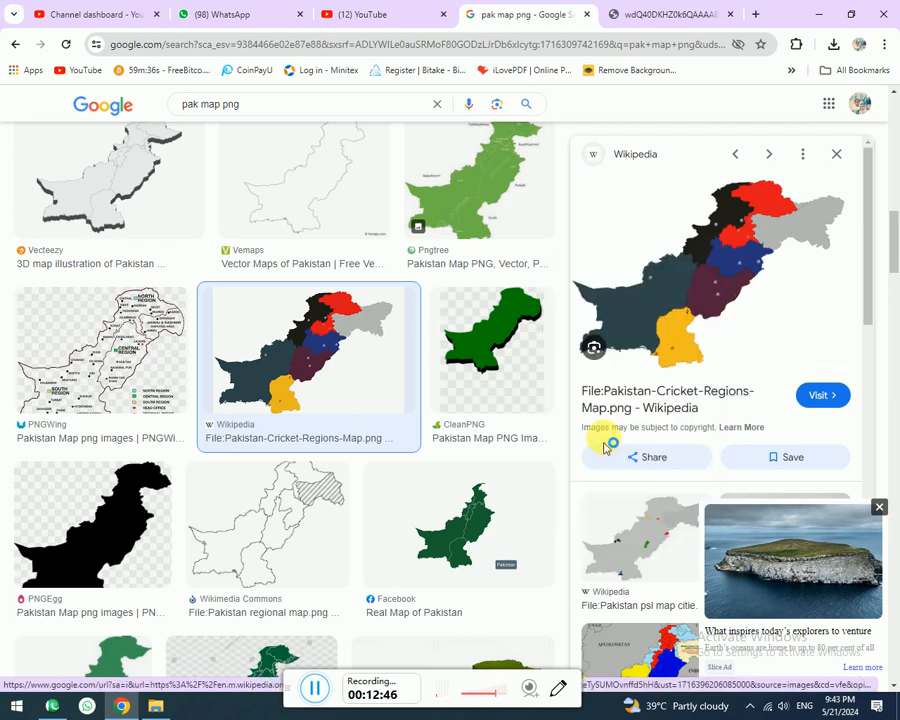
left_click(532, 555)
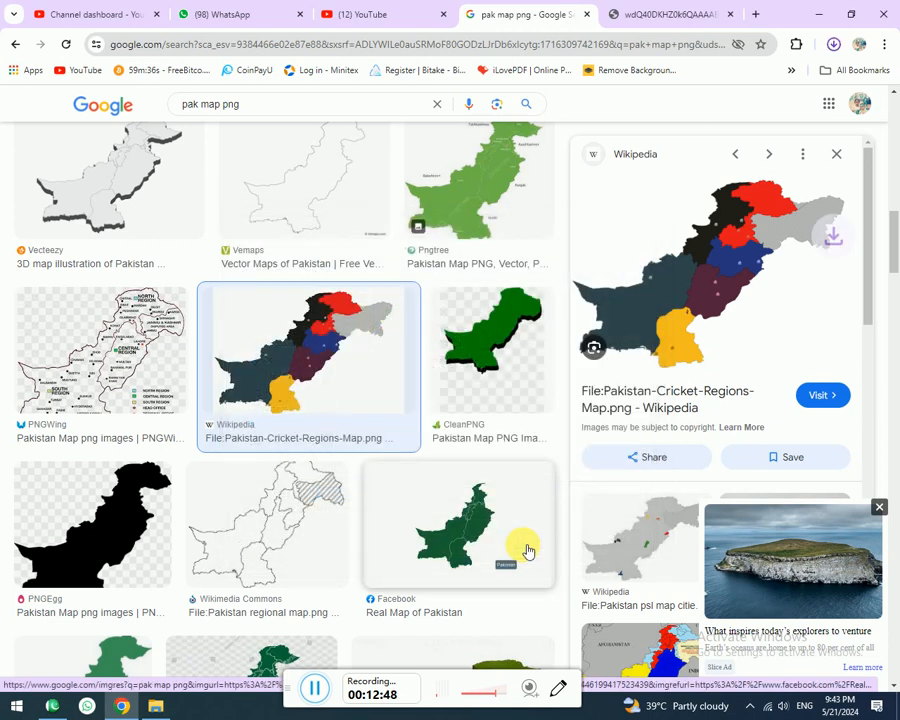
Switch to InPage and look for the saved cricket regions map among the Desktop files in the Import Picture dialog.
left_click(56, 706)
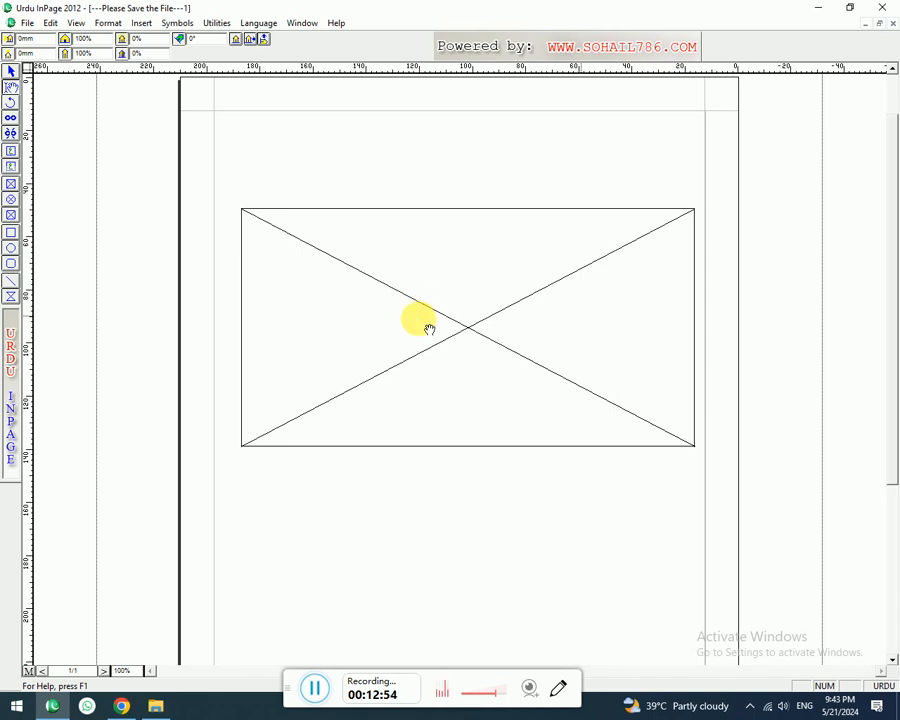
double_click(431, 313)
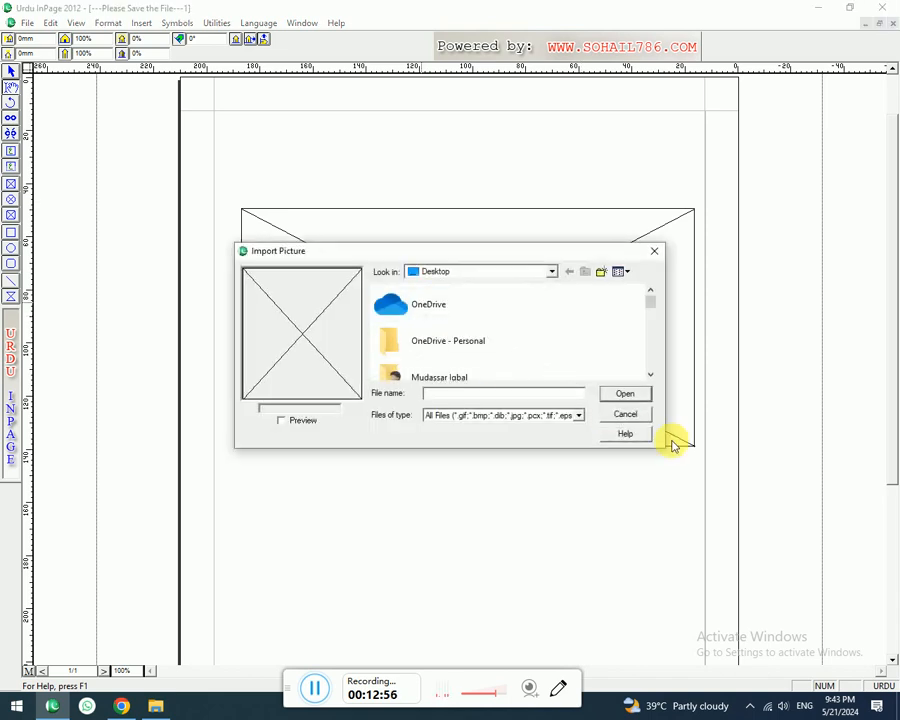
left_click(641, 418)
left_click(20, 22)
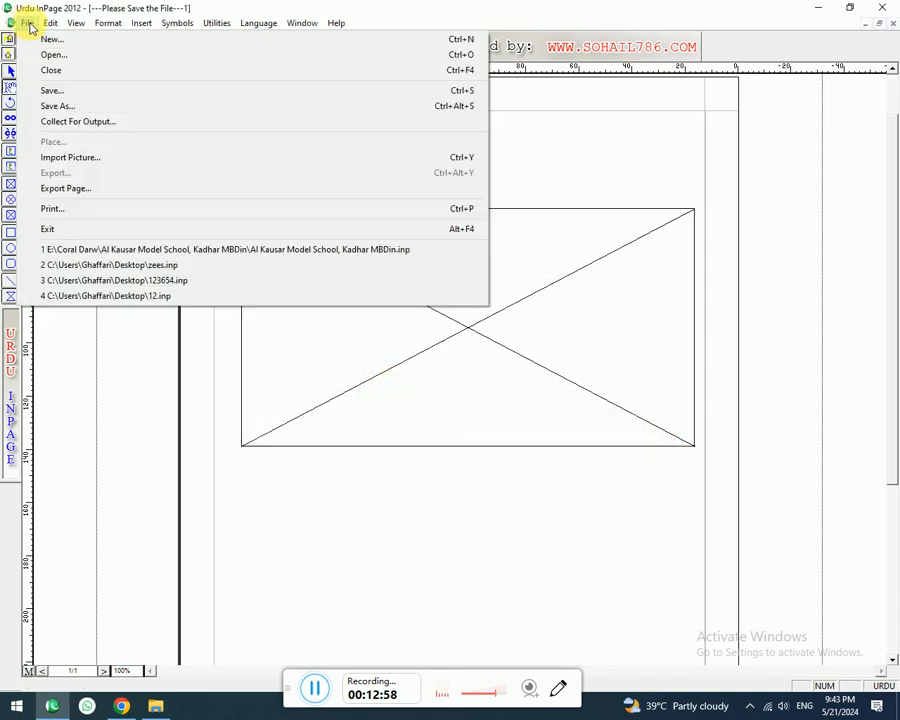
left_click(77, 160)
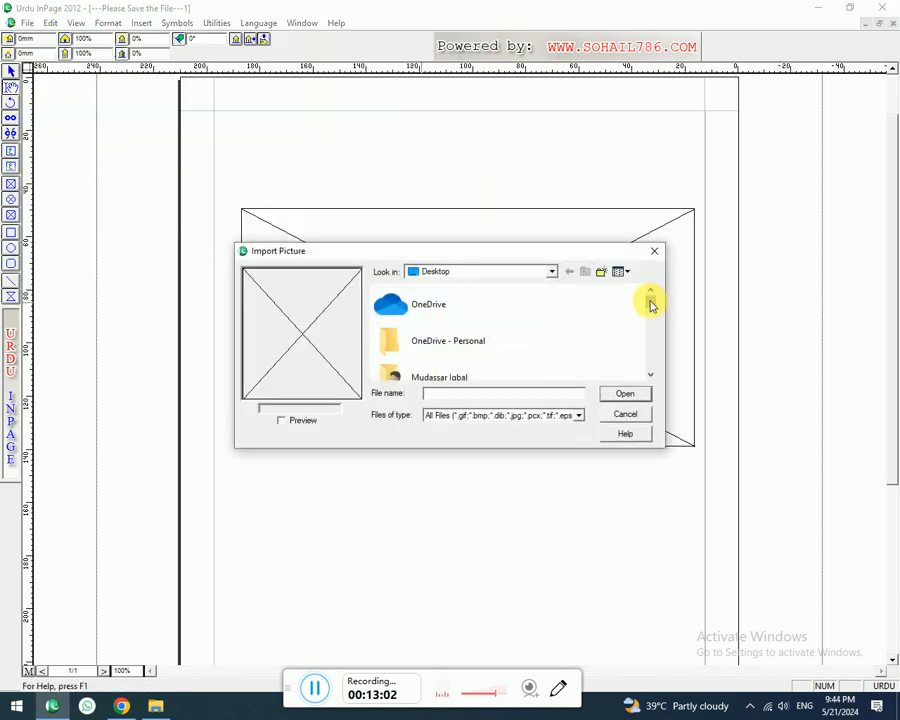
left_click_drag(649, 298, 670, 329)
Check the file properties of Pakistan-Cricket-Regions-Map on the Desktop, closing them without changes.
key("super+d")
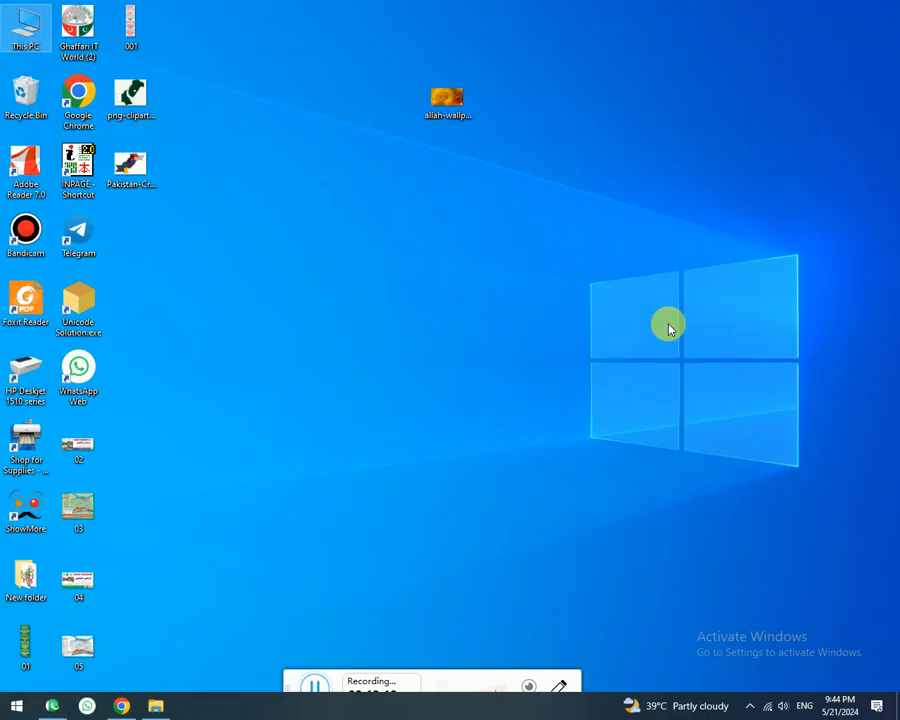
left_click(130, 168)
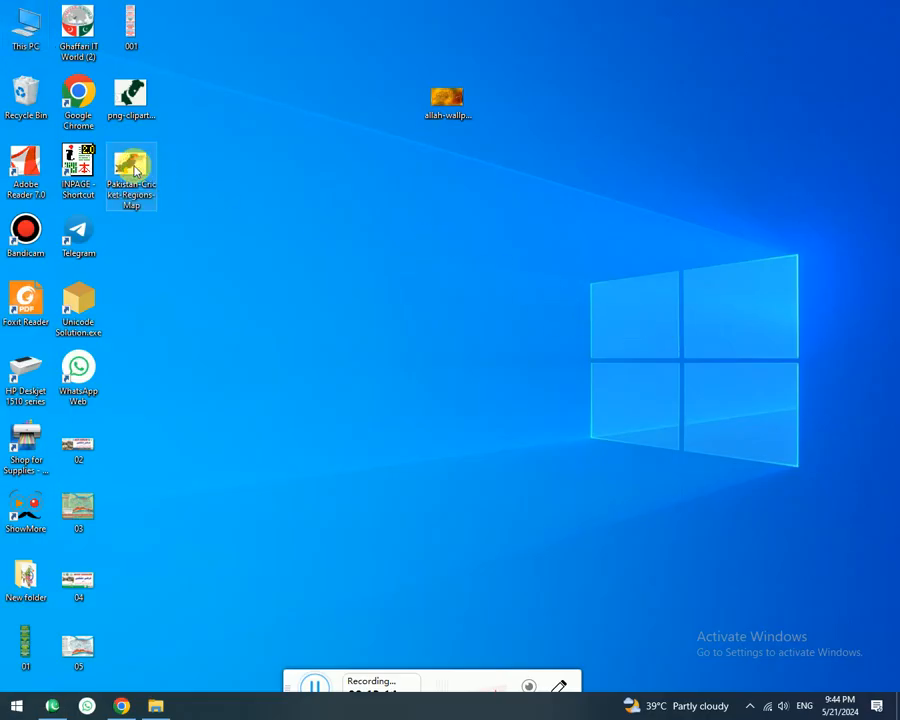
right_click(134, 166)
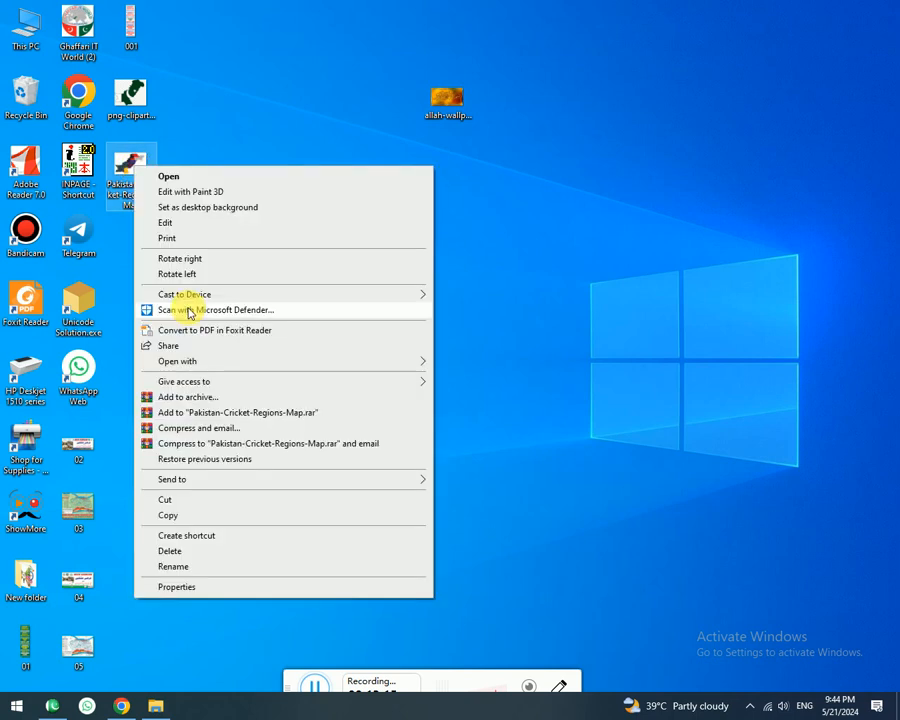
left_click(207, 588)
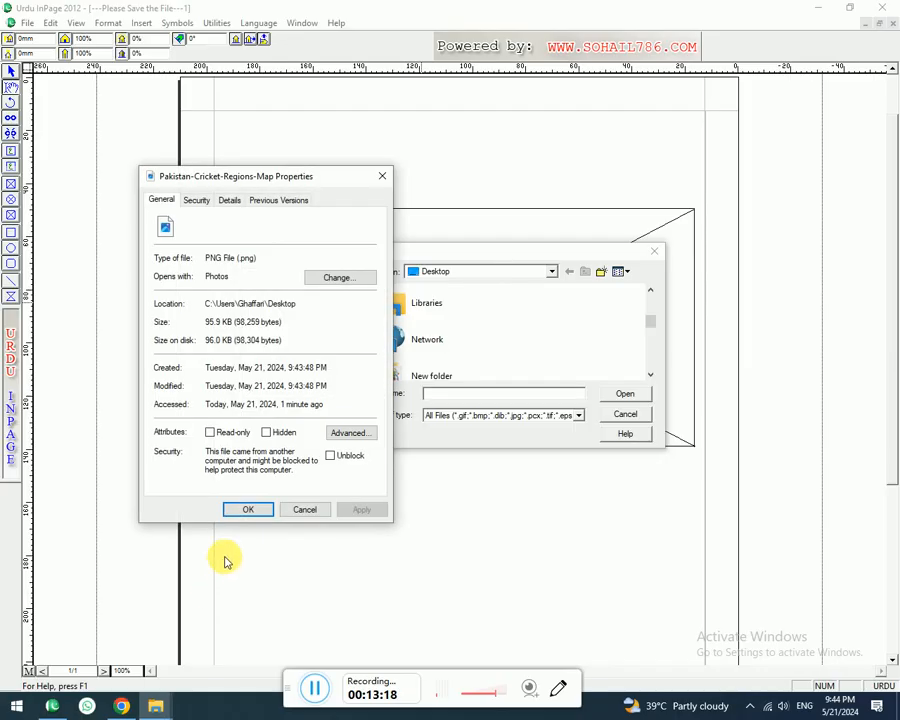
left_click(301, 510)
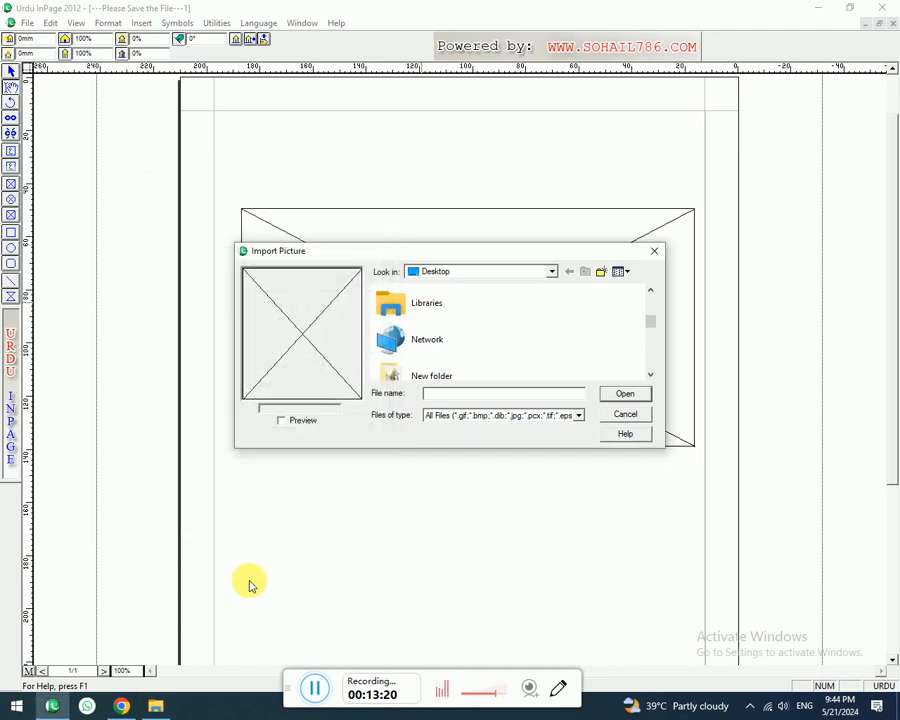
Return to the Desktop and open the green and white png-clipart Pakistan map in Paint.
left_click(157, 710)
key("super+d")
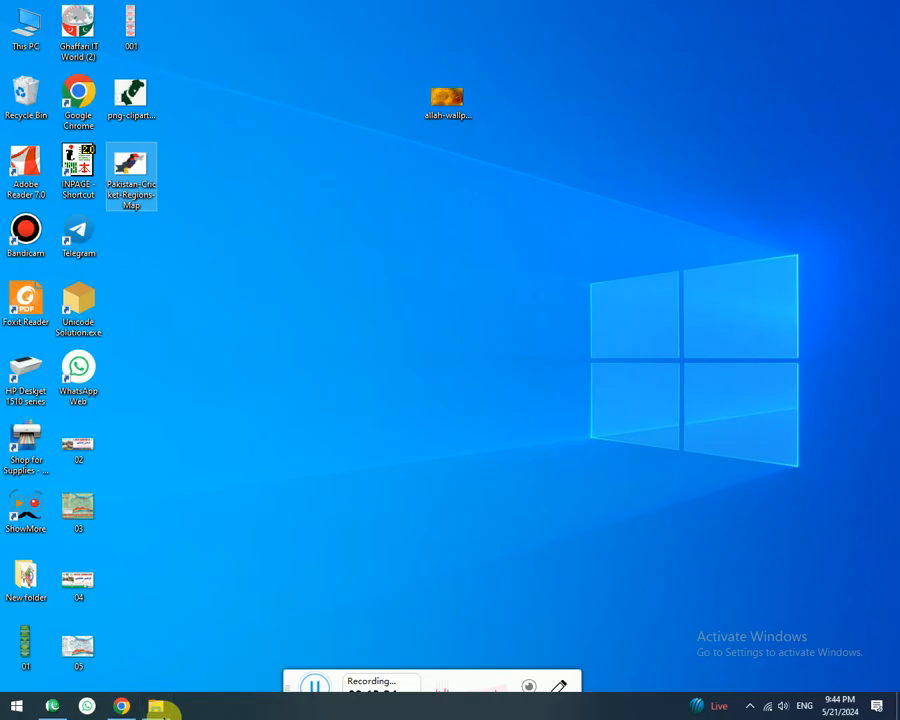
right_click(127, 96)
mouse_move(492, 292)
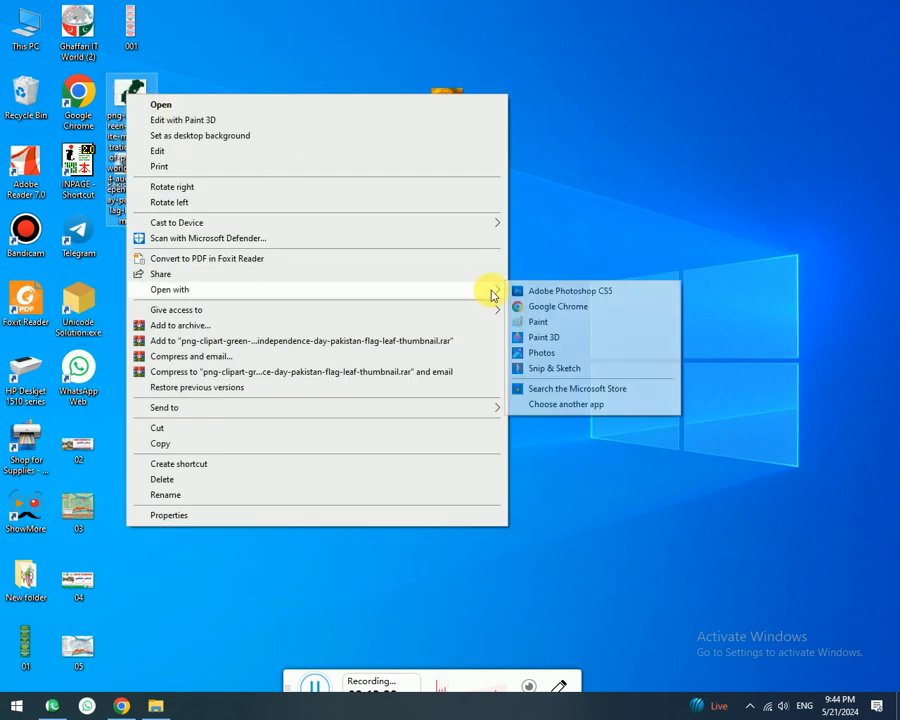
left_click(542, 337)
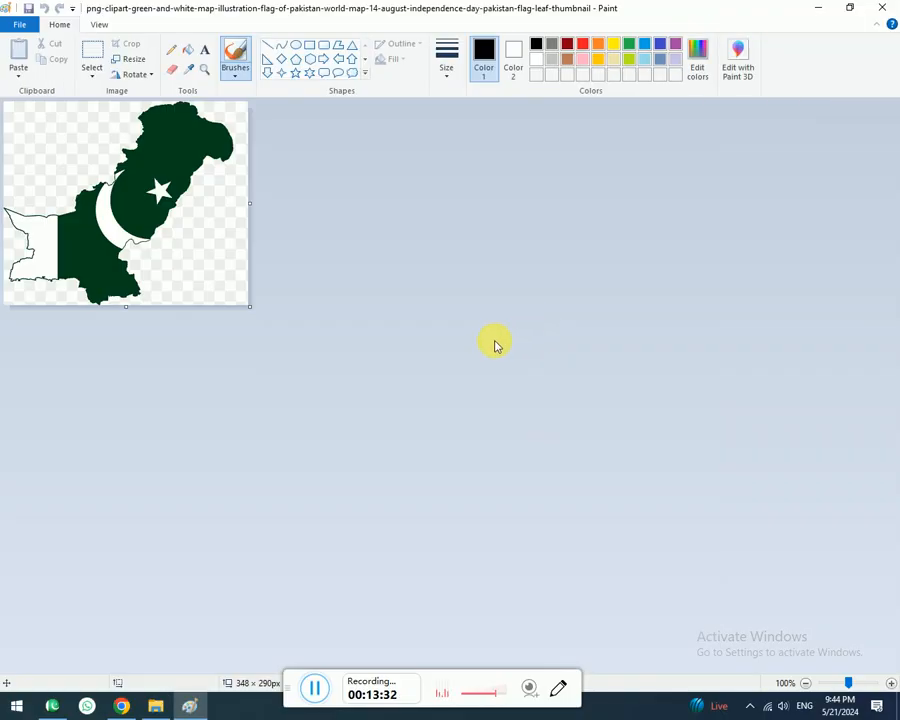
Save a copy of the green and white map to the Desktop in JPEG format, keeping its file name.
key("alt+f")
key("a")
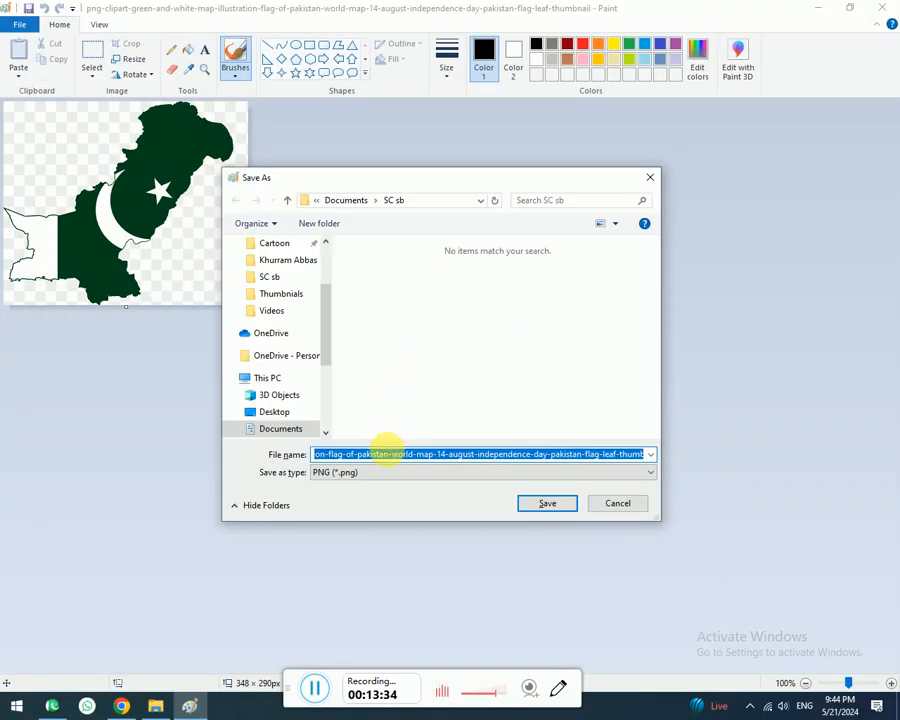
left_click(392, 472)
left_click(357, 528)
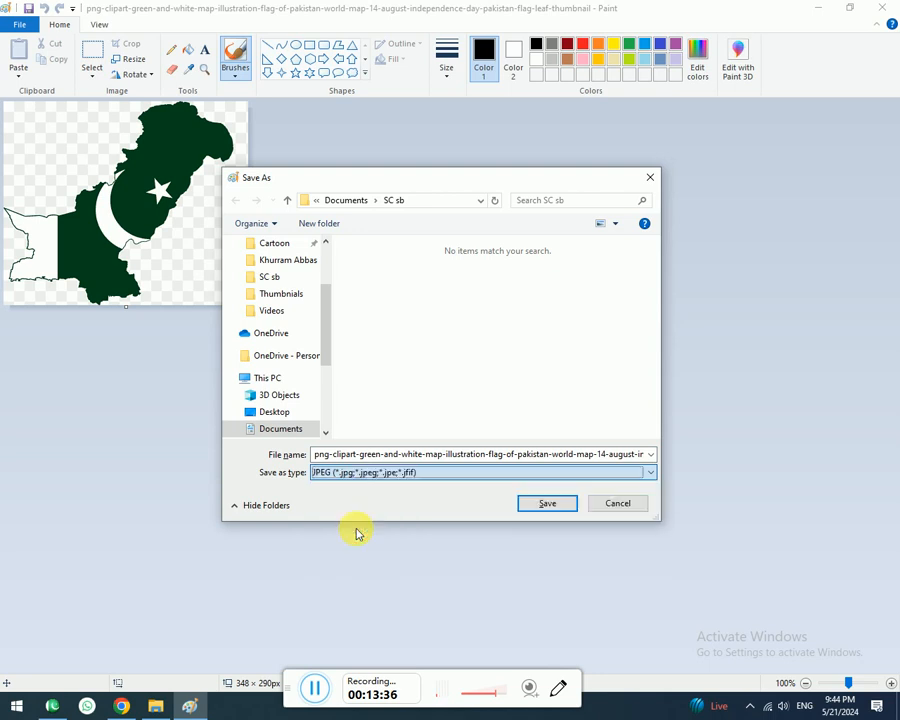
left_click_drag(321, 314, 326, 260)
left_click(276, 271)
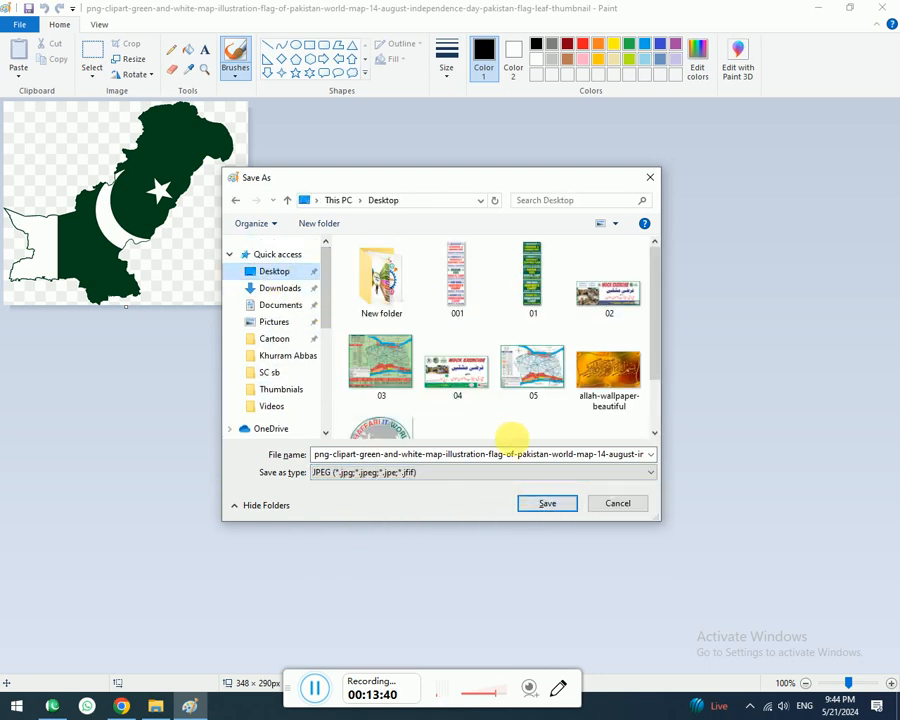
left_click(534, 507)
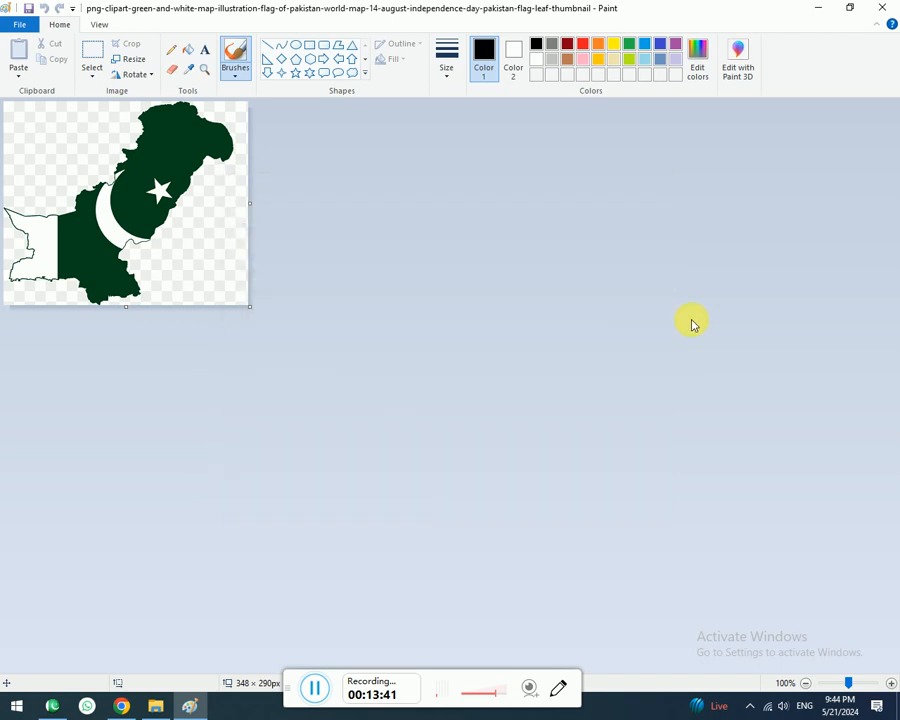
Switch back to InPage, enable the import preview, and import the png-clipart-green-and-white map JPG into the picture box.
left_click(820, 10)
left_click(193, 707)
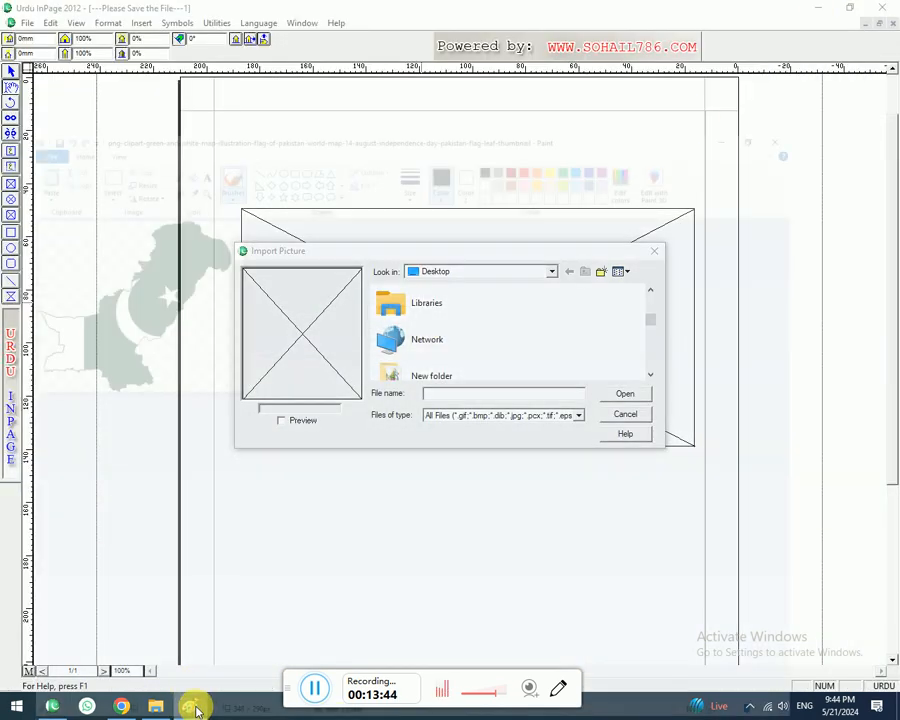
left_click(56, 706)
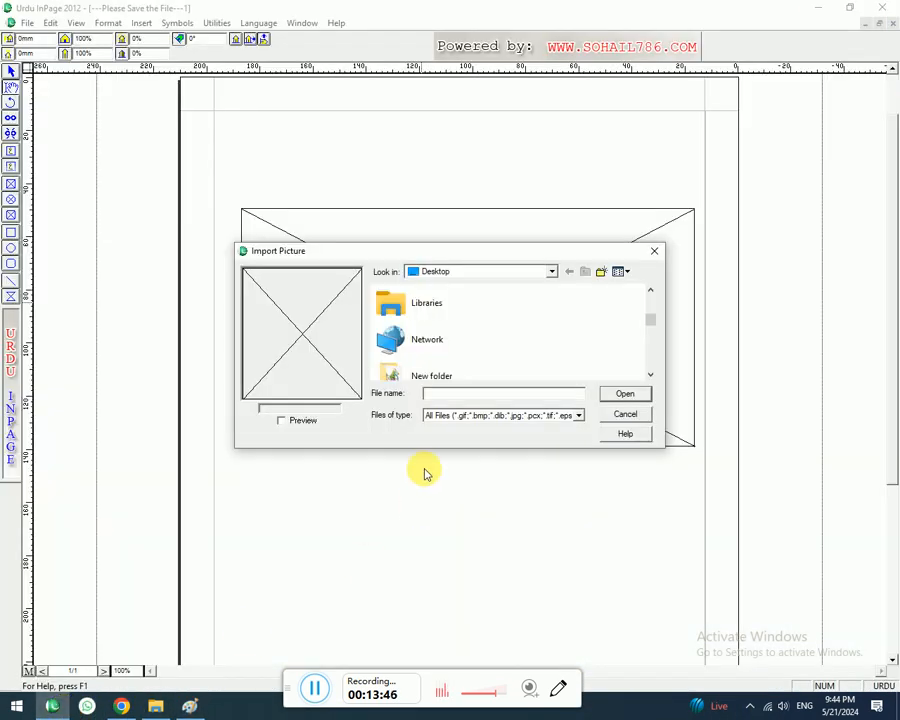
left_click(281, 421)
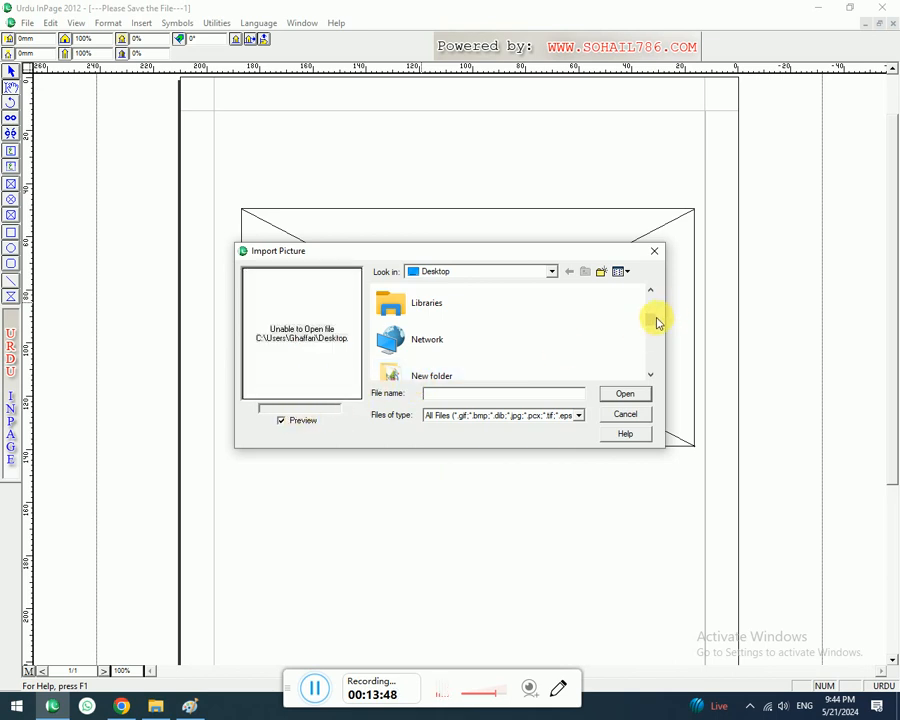
left_click_drag(657, 322, 660, 385)
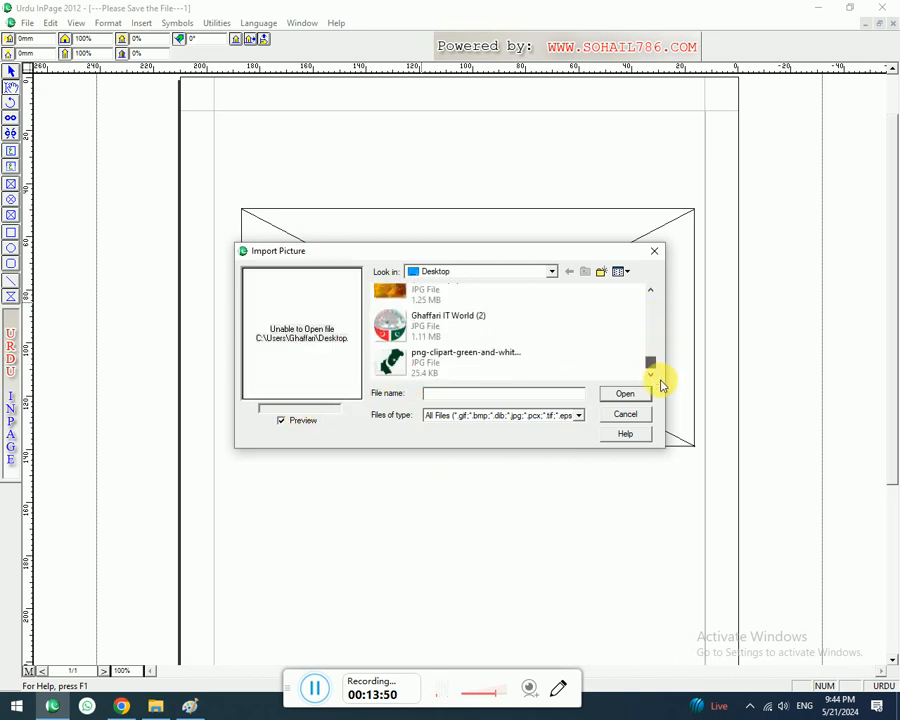
left_click(446, 362)
left_click(625, 393)
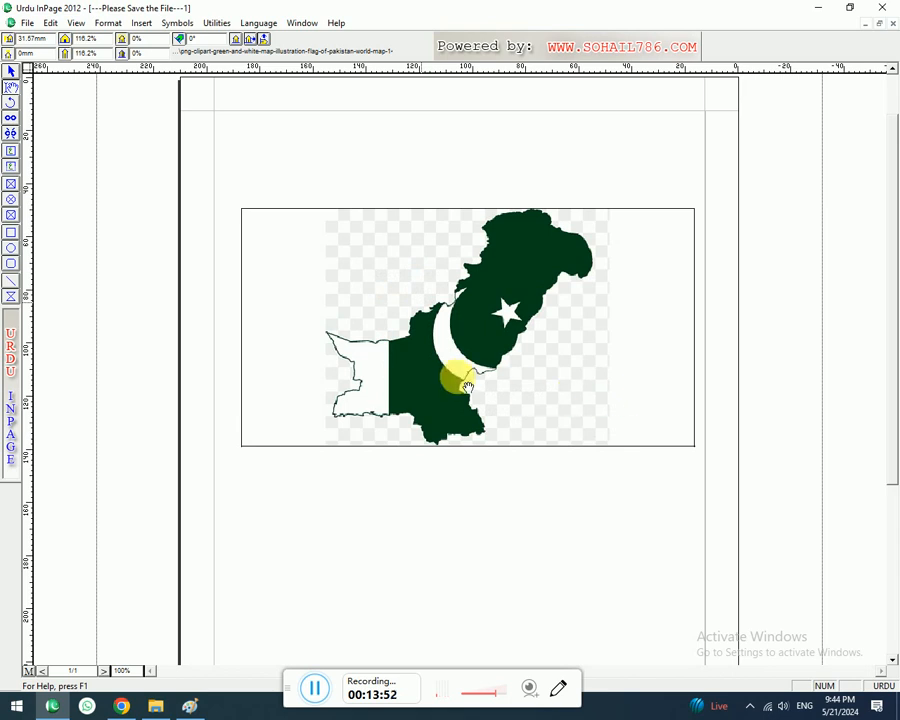
Repeat the picture import from the Desktop with the same green and white map JPG.
left_click(24, 22)
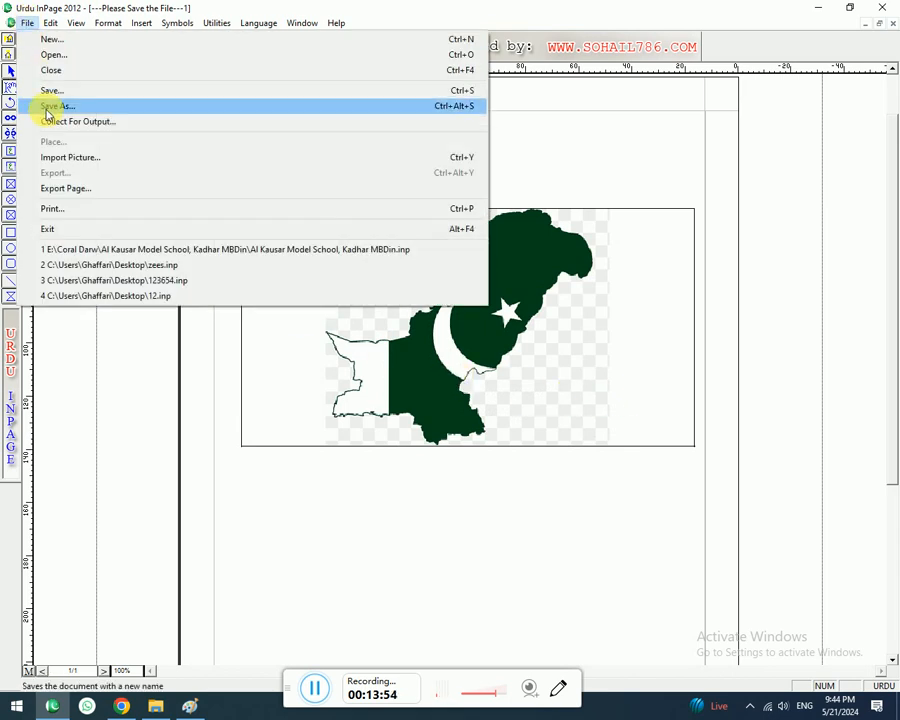
left_click(56, 157)
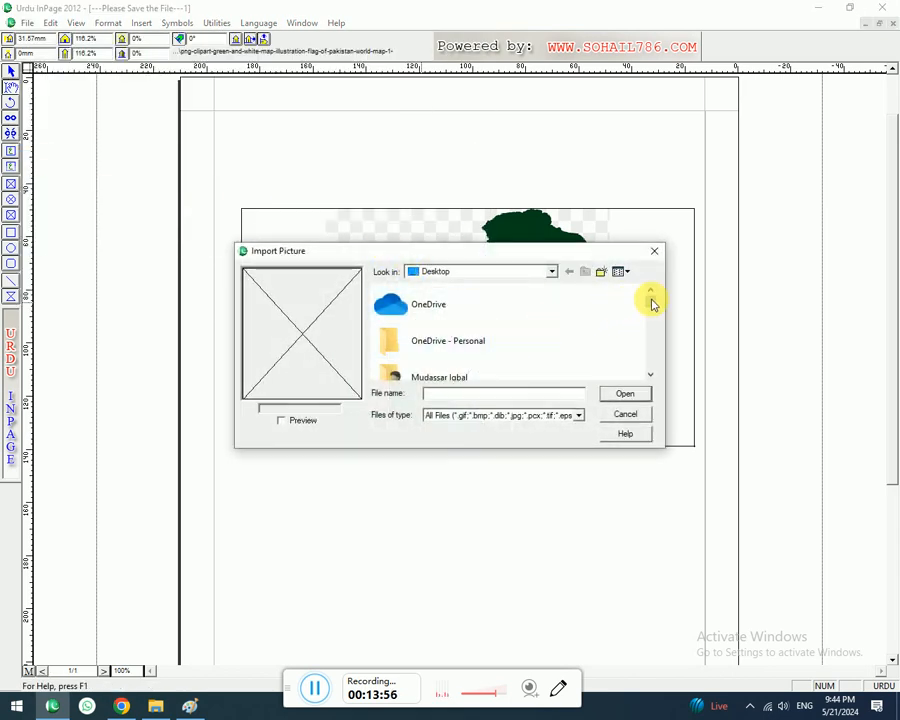
left_click_drag(651, 304, 651, 367)
left_click(498, 375)
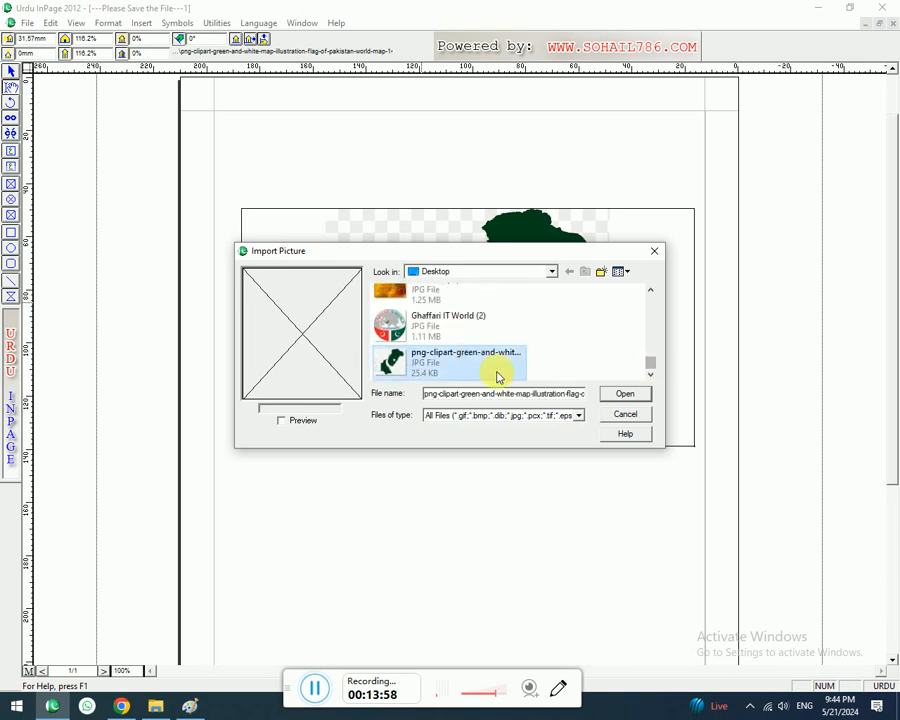
left_click(628, 396)
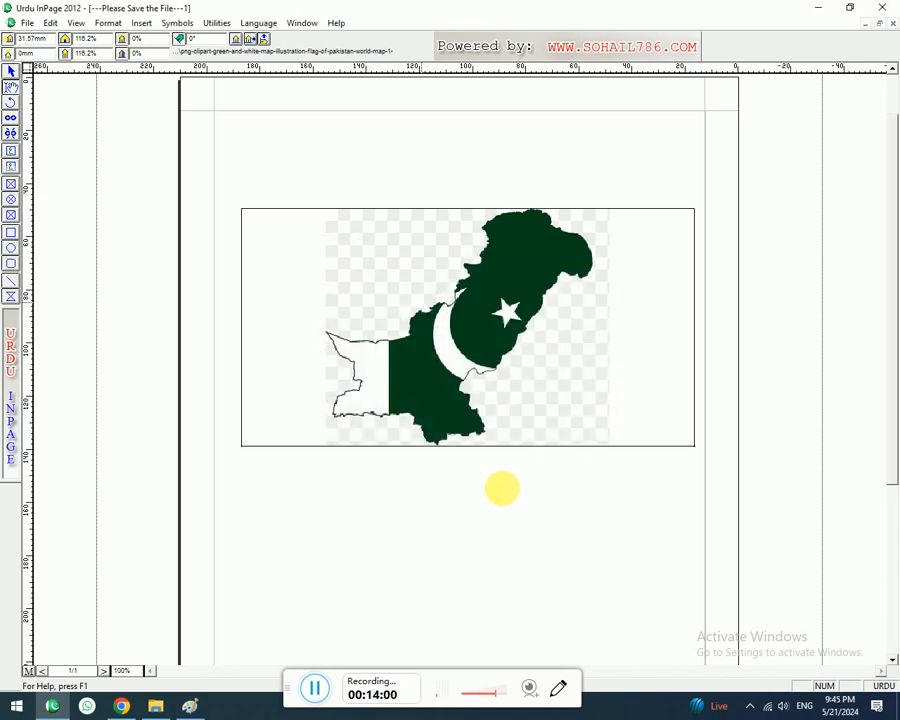
Select the map's picture box and extend its lower edge downward to a height of about 139 mm.
left_click(500, 486)
left_click(510, 352)
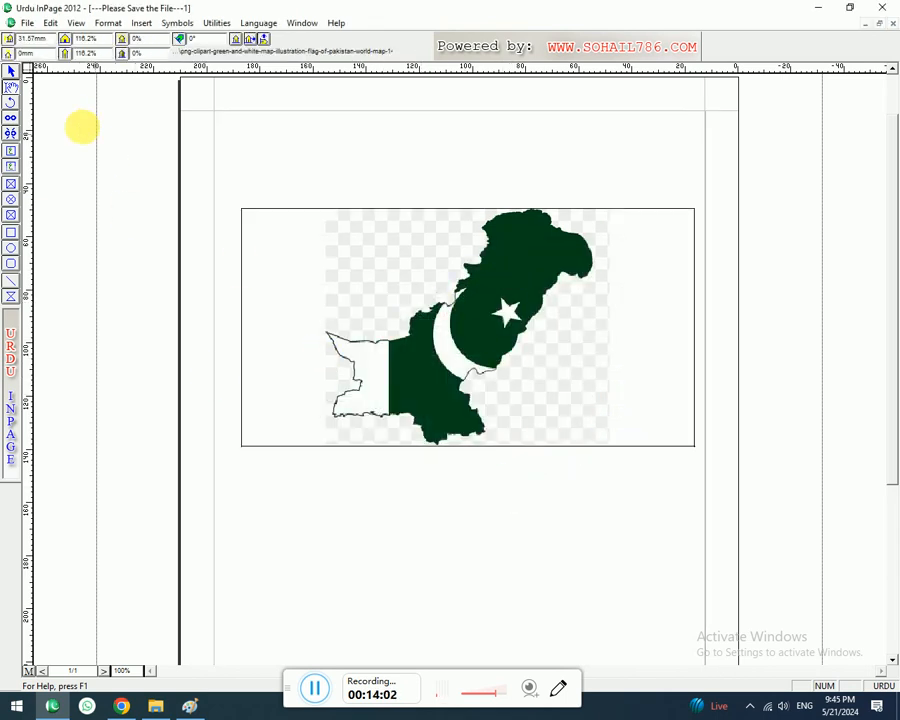
left_click(13, 71)
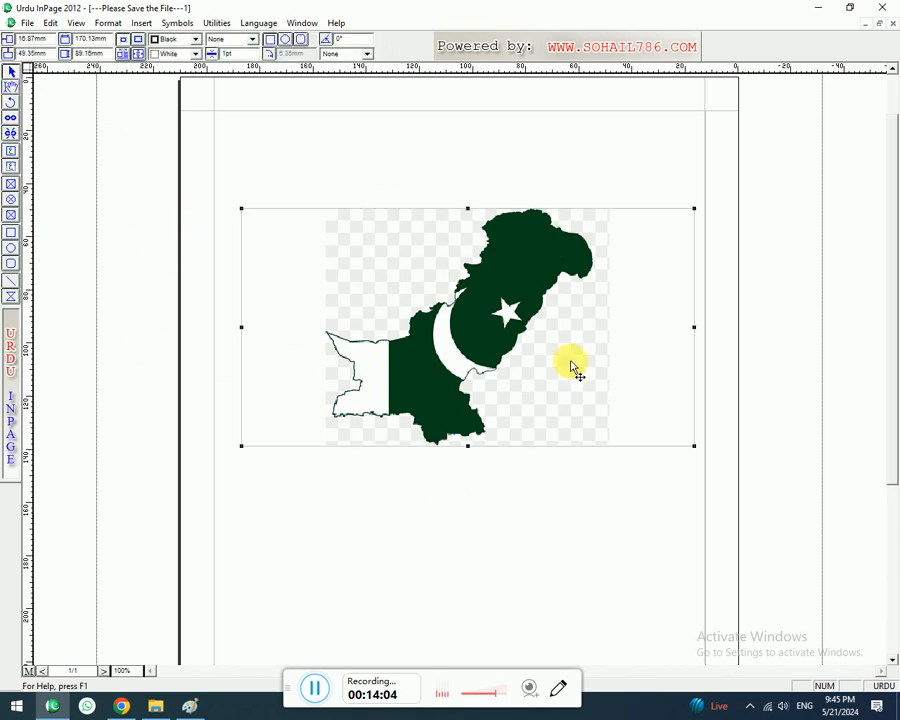
left_click_drag(472, 452, 468, 578)
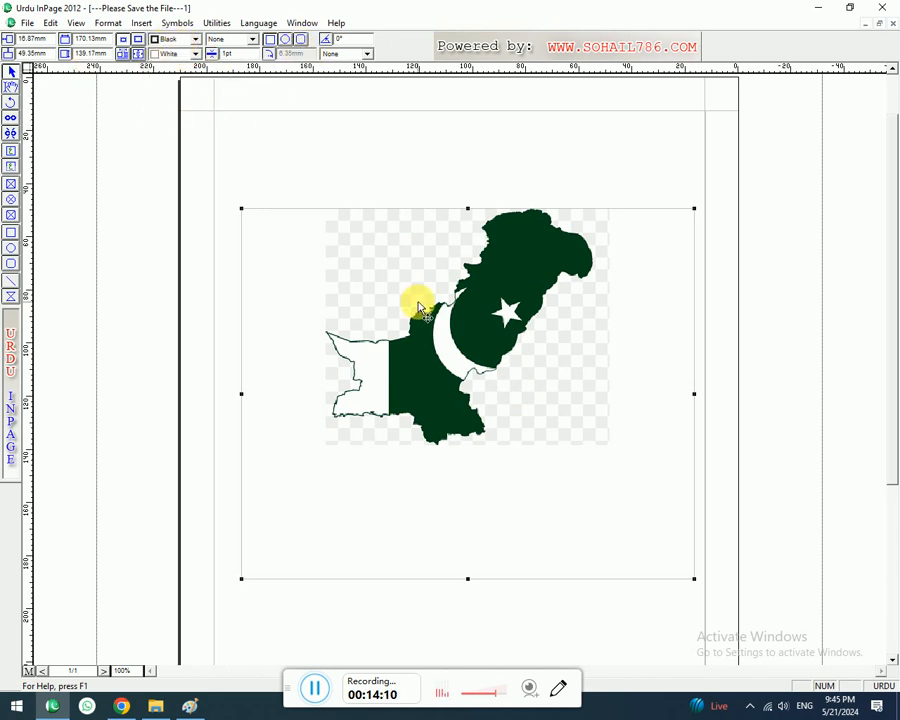
Centre the map image within its picture box and set its horizontal scale to 150%.
left_click(11, 86)
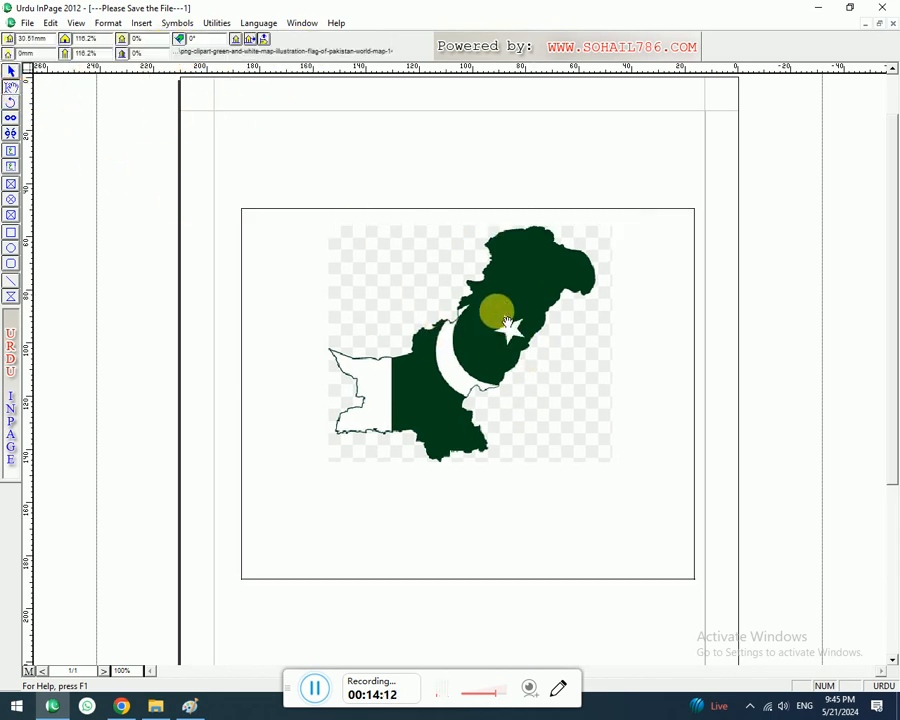
left_click(236, 38)
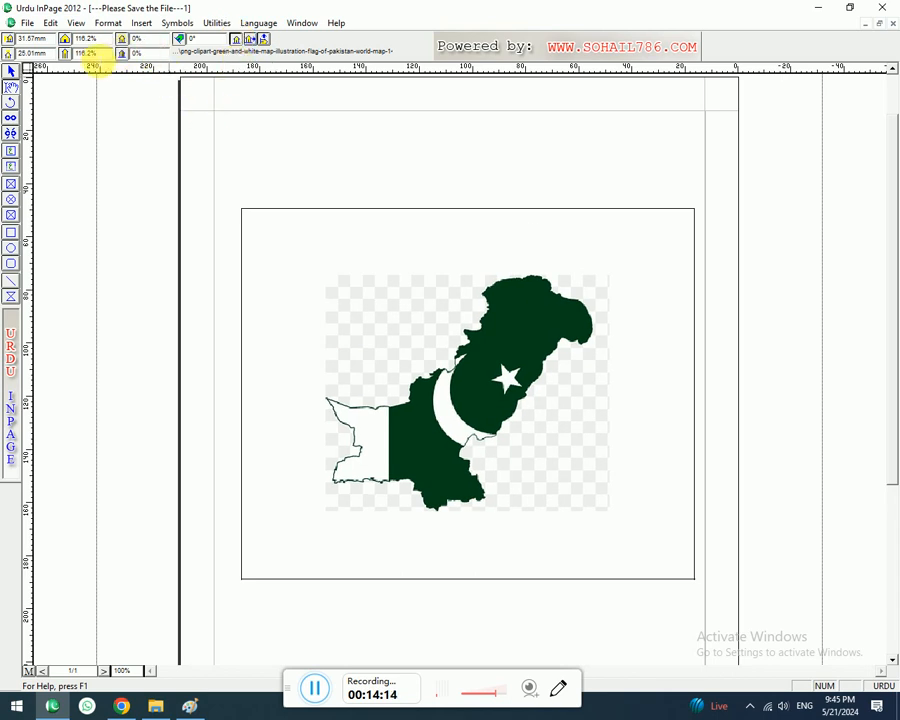
double_click(88, 38)
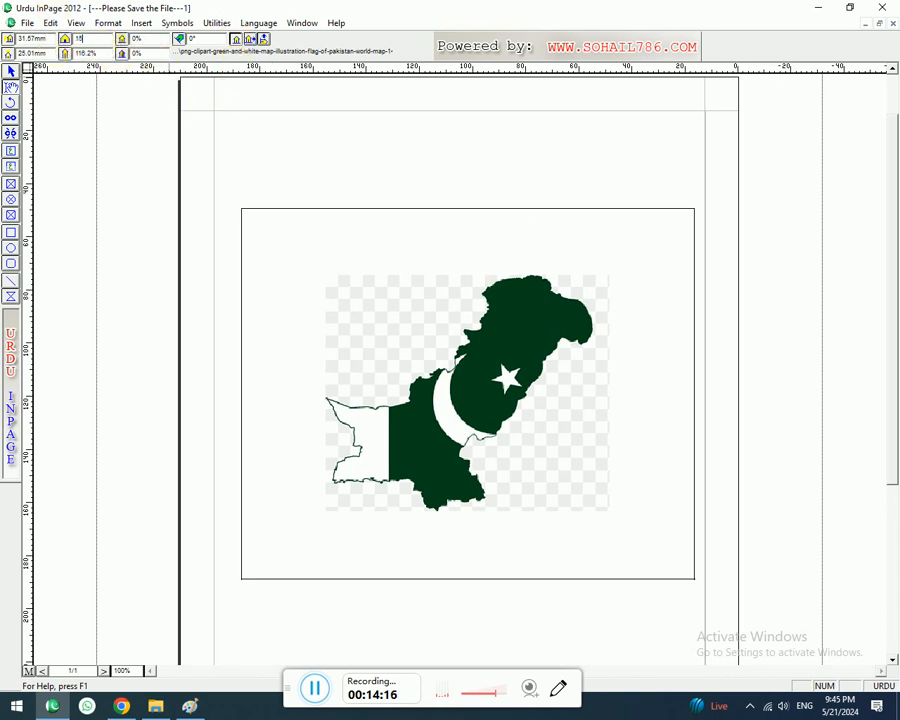
type("150")
key("Return")
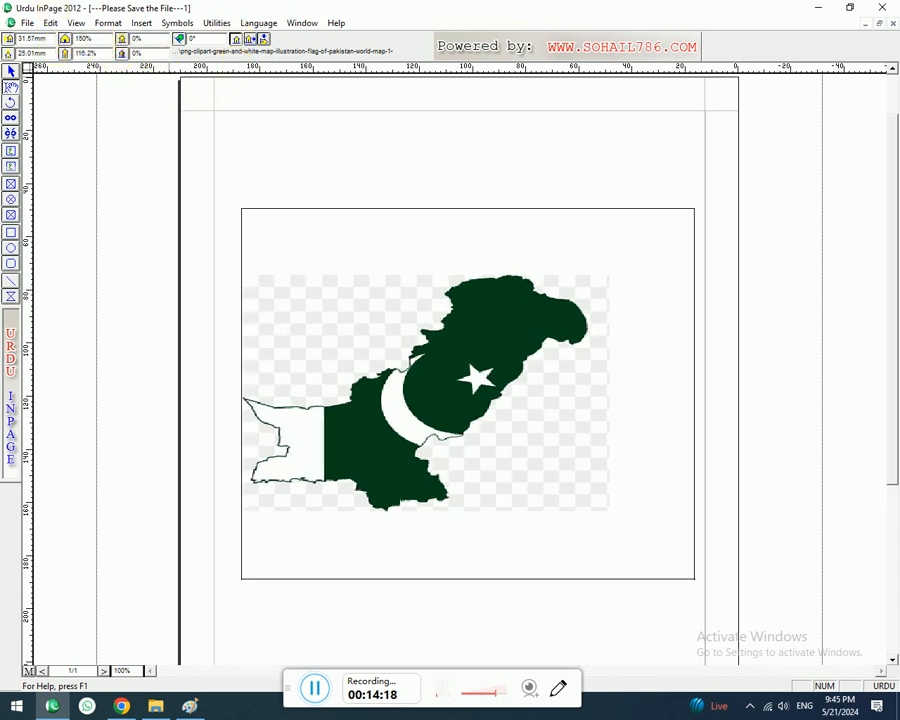
Set the map image's horizontal and vertical scale to 200% and shift it up and to the right within its box.
left_click_drag(91, 38, 7, 40)
key("Return")
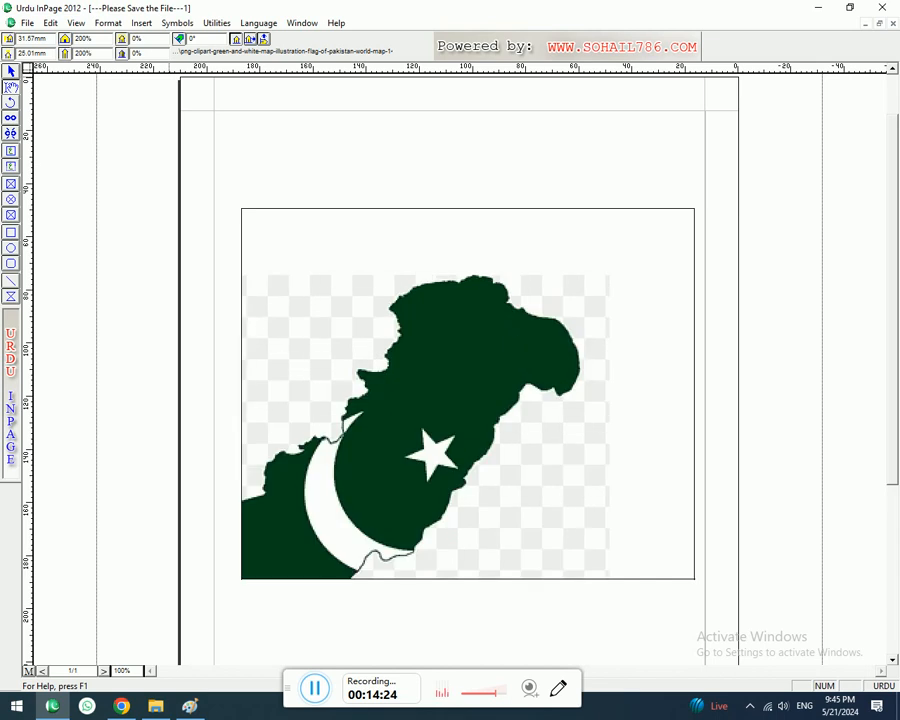
left_click_drag(345, 390, 552, 330)
Enlarge the map's picture box to about 185 mm by 159 mm and reposition the image so the whole map fits inside.
left_click(11, 70)
left_click(474, 260)
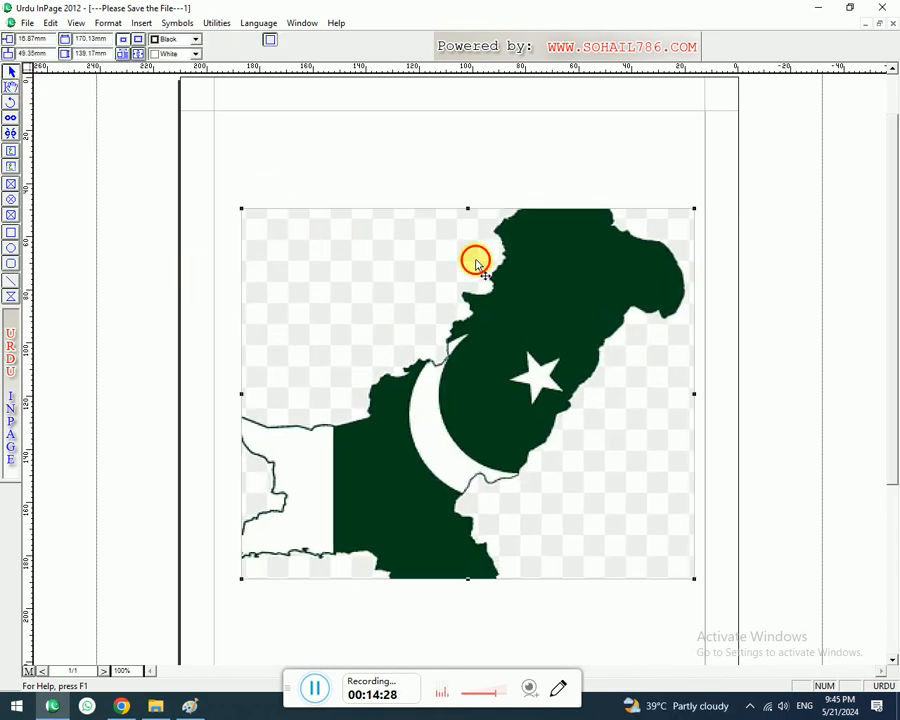
left_click_drag(469, 213, 467, 171)
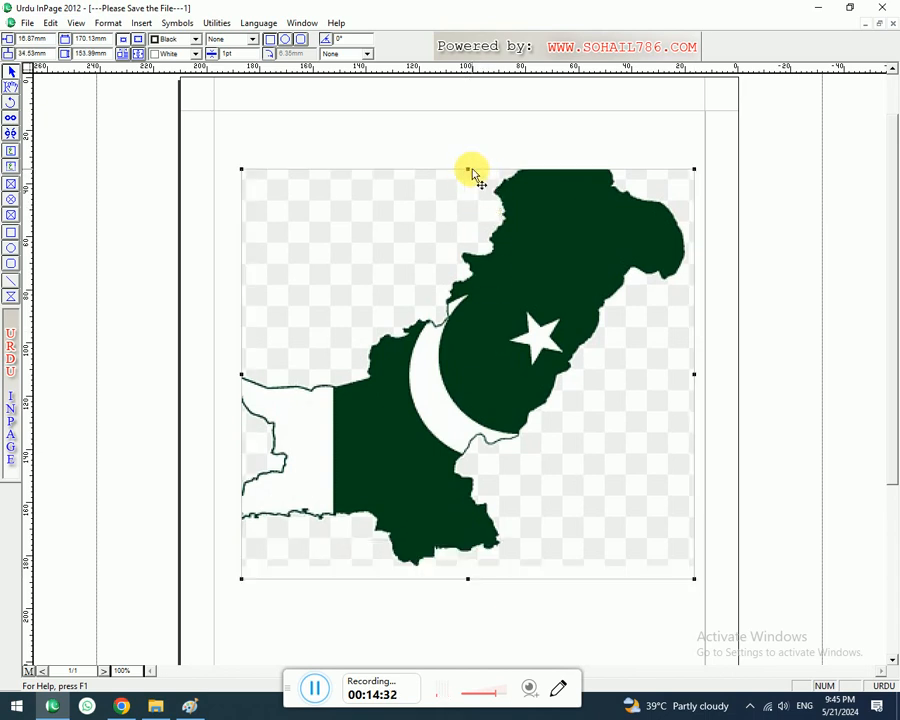
left_click_drag(471, 165, 469, 156)
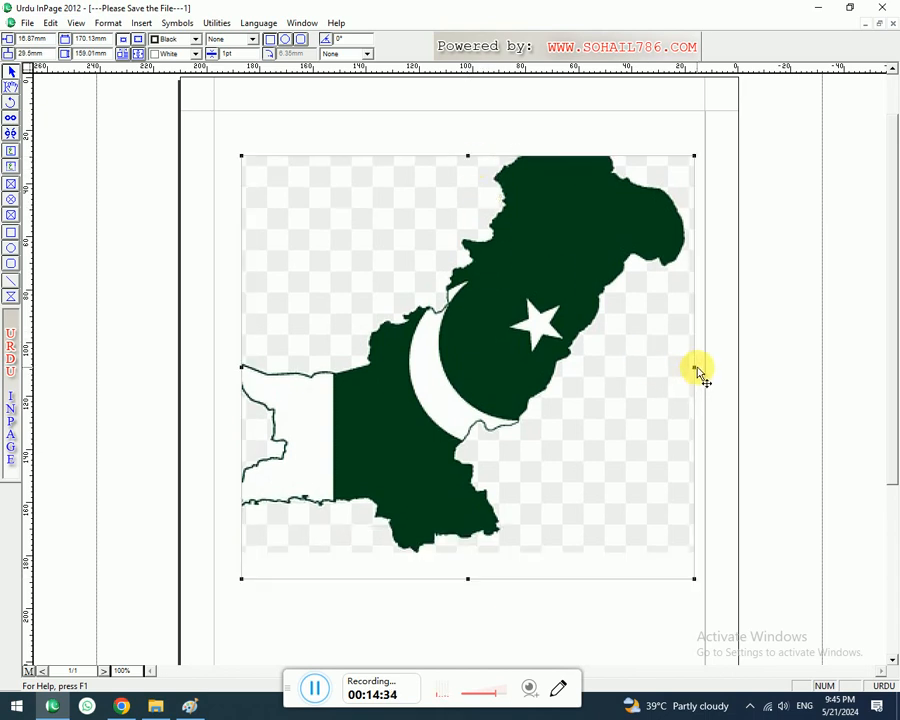
left_click_drag(701, 370, 712, 368)
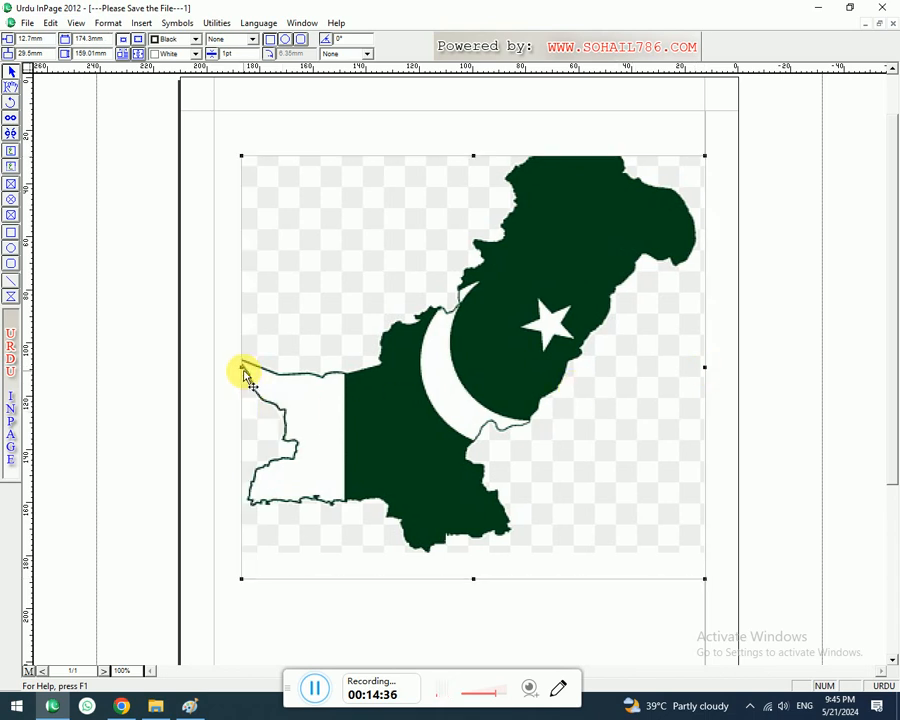
left_click_drag(244, 370, 216, 366)
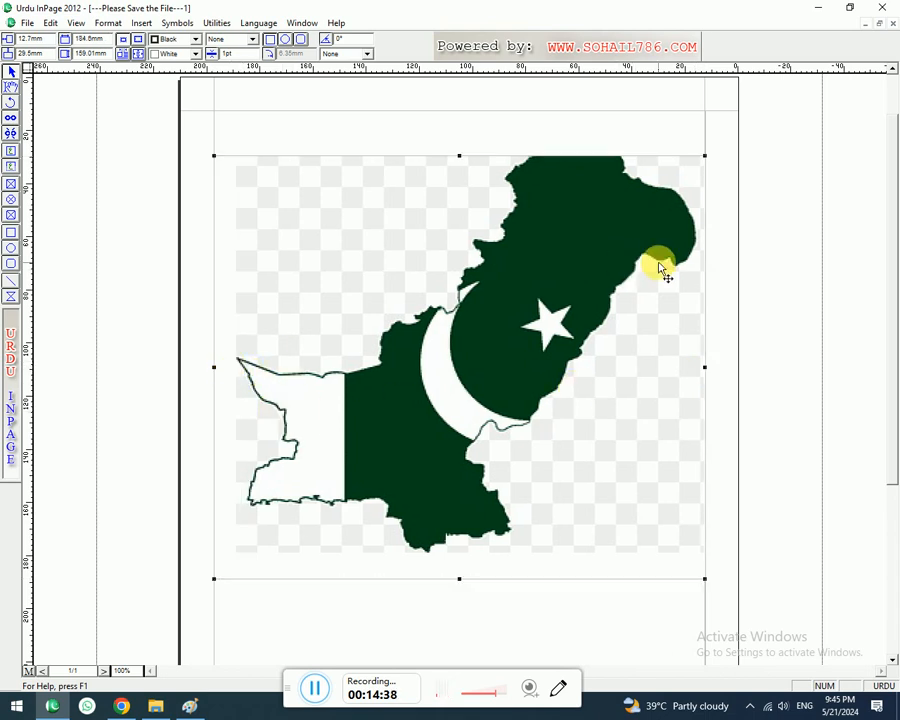
left_click(10, 103)
left_click_drag(351, 242, 539, 328)
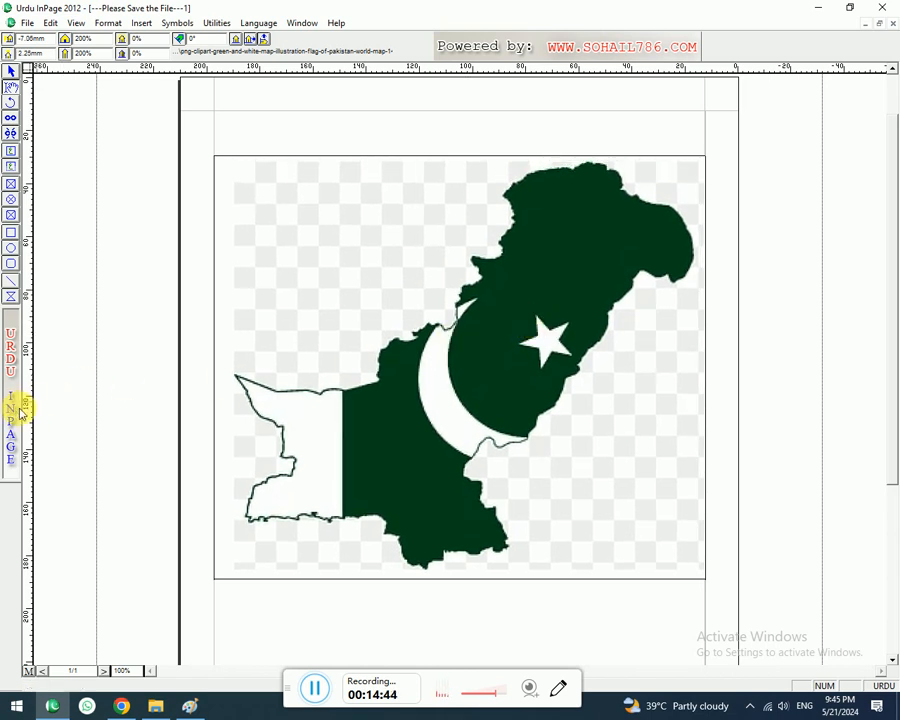
Draw a rectangular polygon about 158 mm wide and 147 mm high over the map and select it for reshaping.
left_click(10, 296)
left_click_drag(231, 180, 652, 570)
left_click(10, 80)
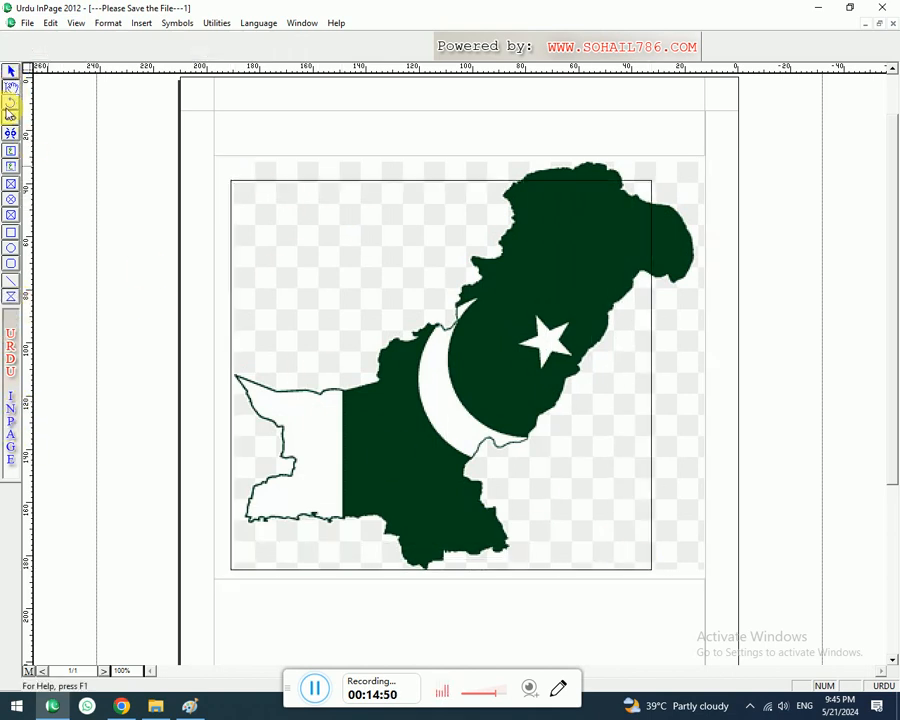
left_click(652, 192)
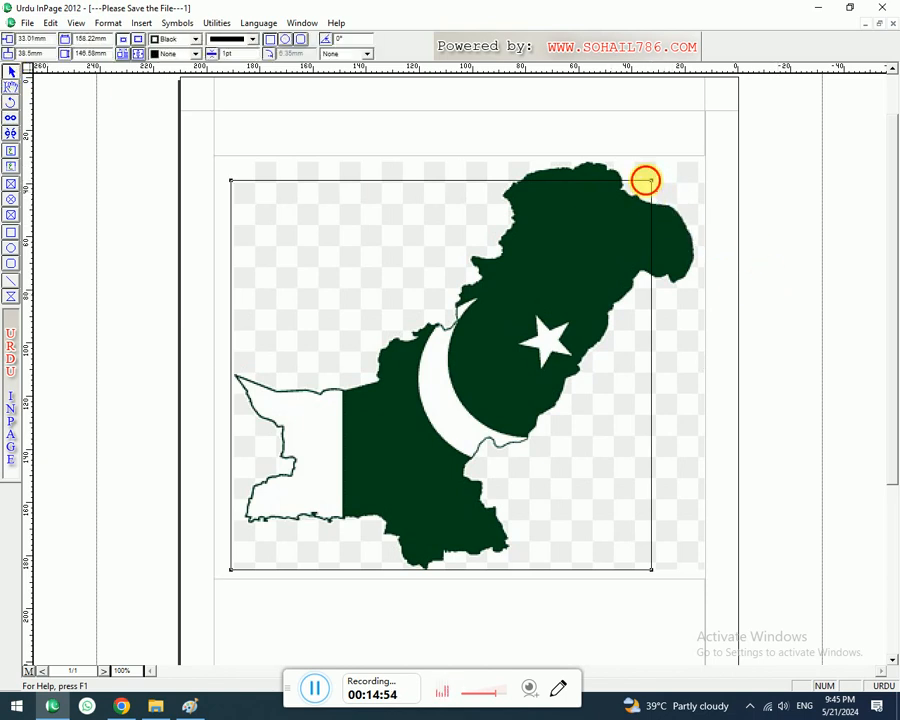
Pull points of the polygon outline onto the map's border from its northeastern edge down the eastern side.
left_click_drag(650, 209, 650, 181)
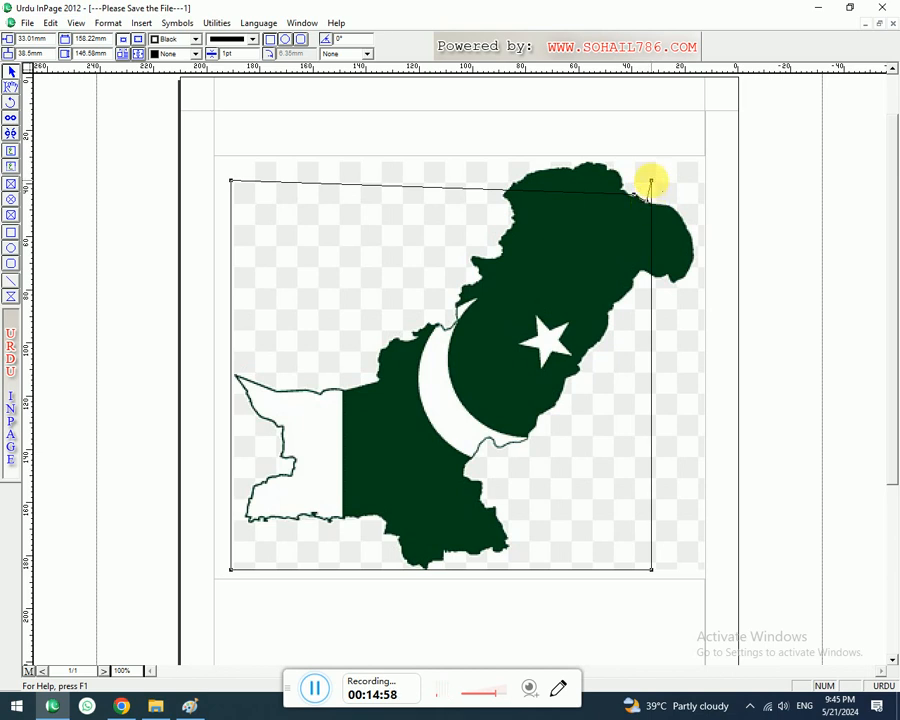
left_click_drag(655, 207, 692, 236)
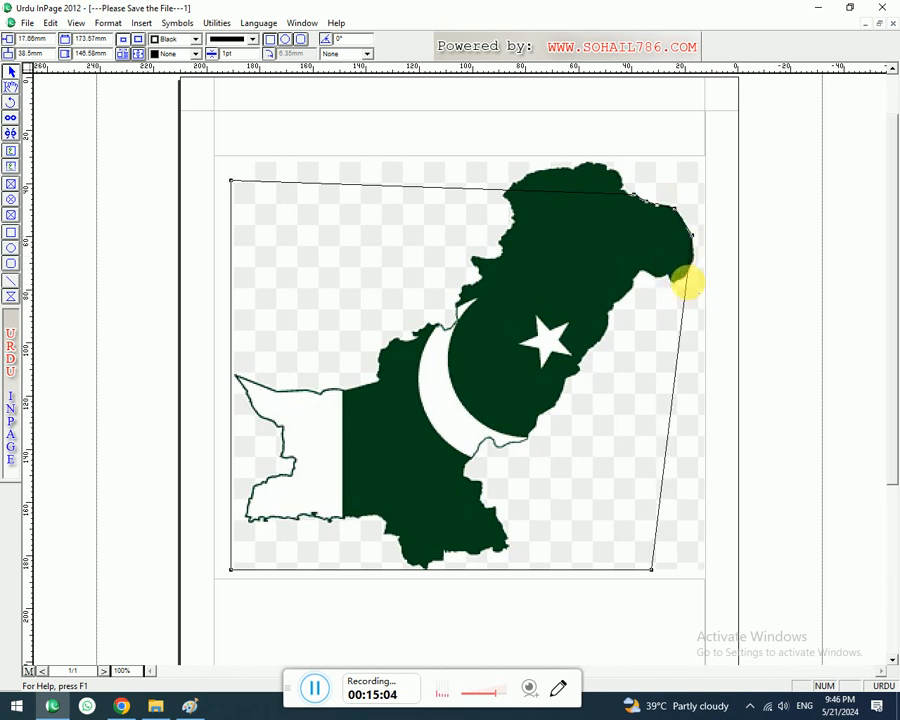
left_click_drag(682, 312, 615, 310)
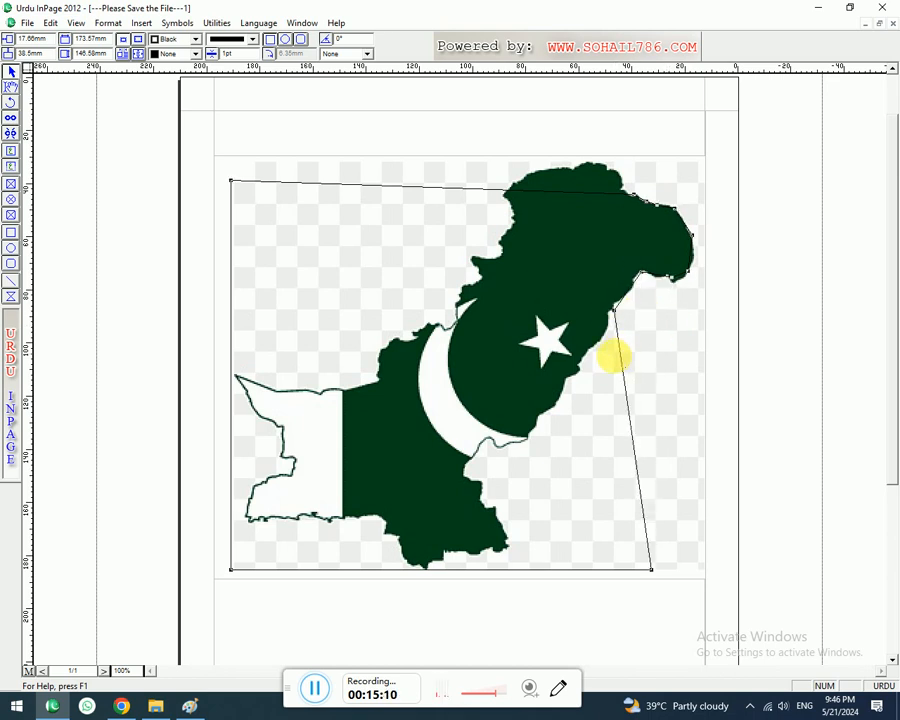
left_click_drag(620, 357, 495, 462)
key("ctrl+z")
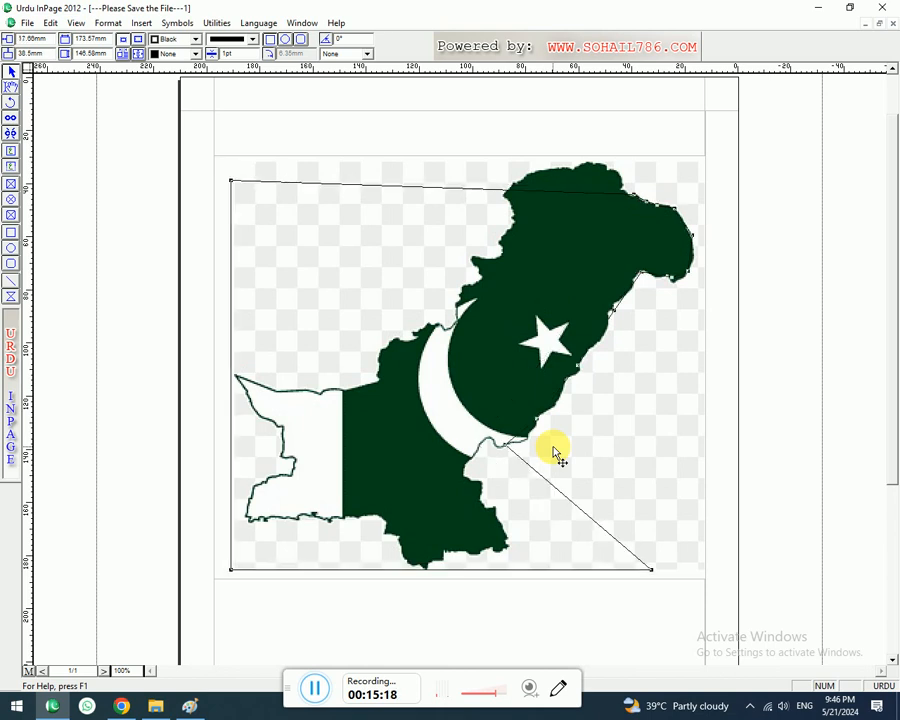
left_click_drag(542, 479, 508, 484)
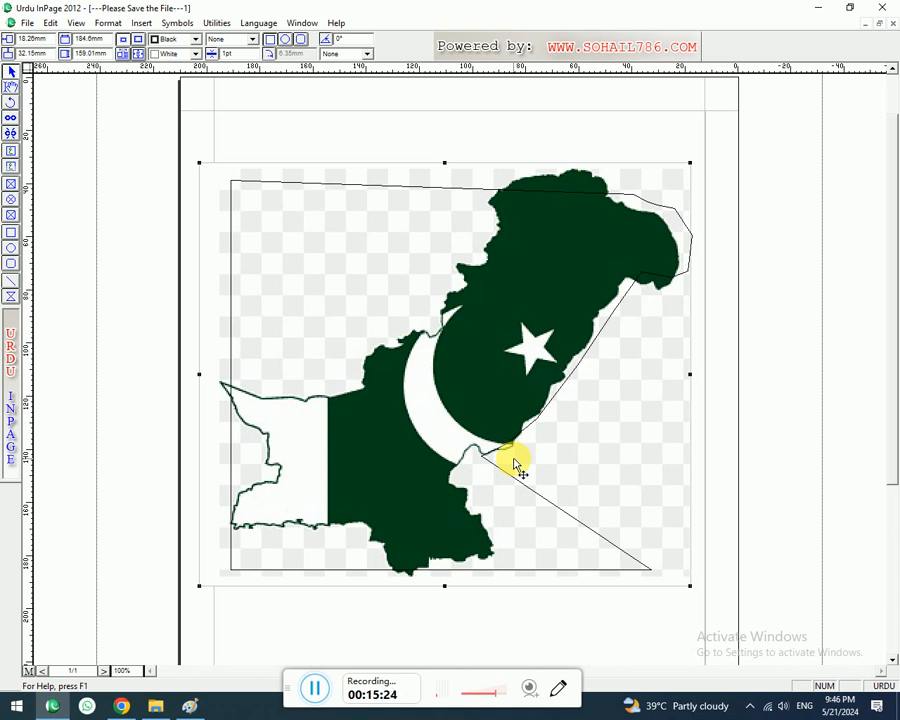
key("ctrl+z")
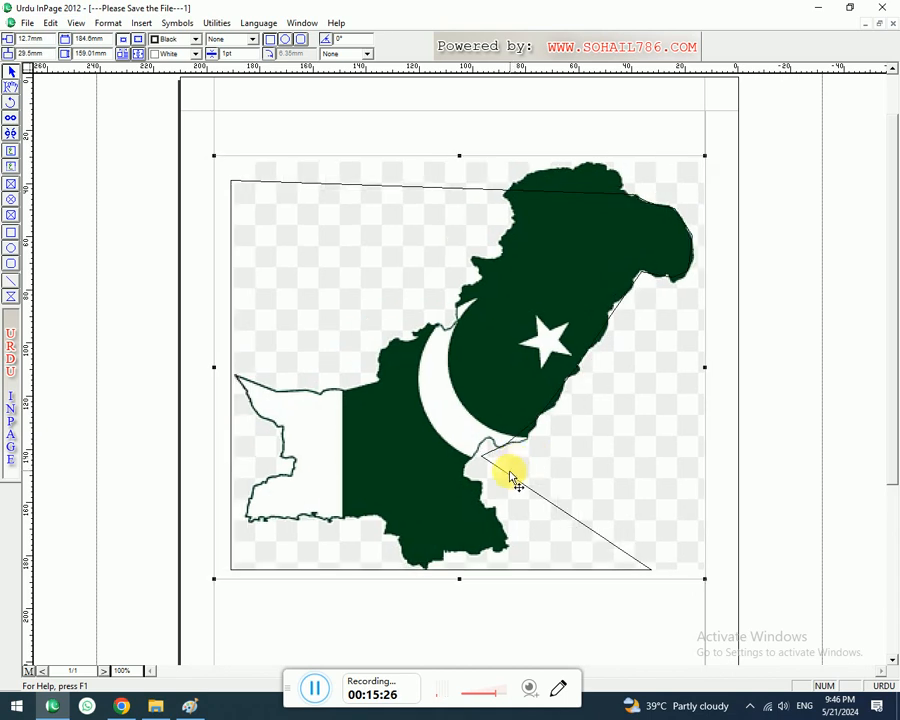
left_click(519, 488)
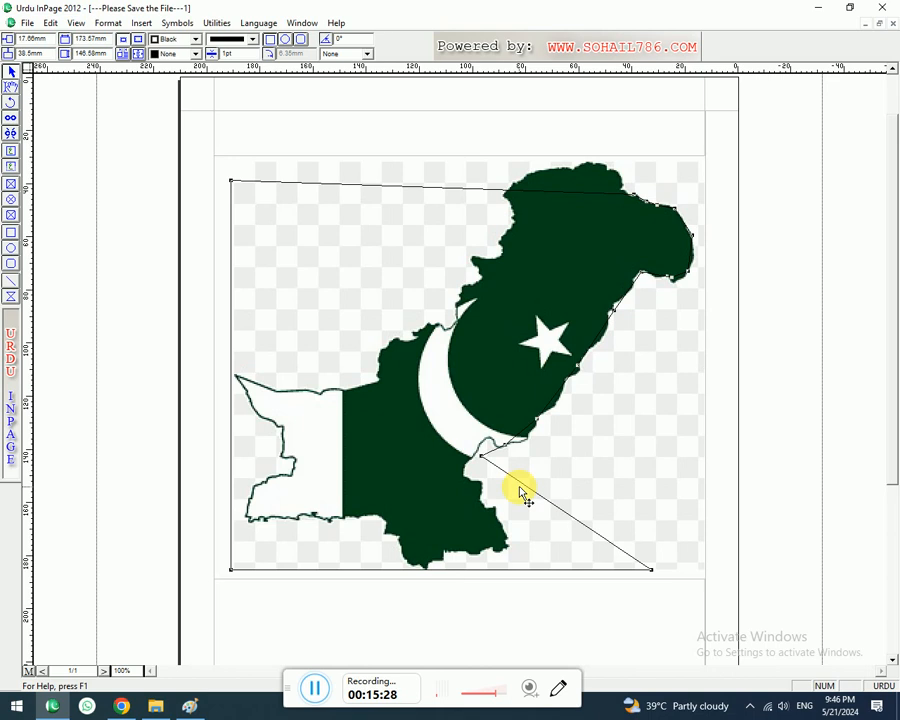
double_click(522, 484)
left_click(524, 289)
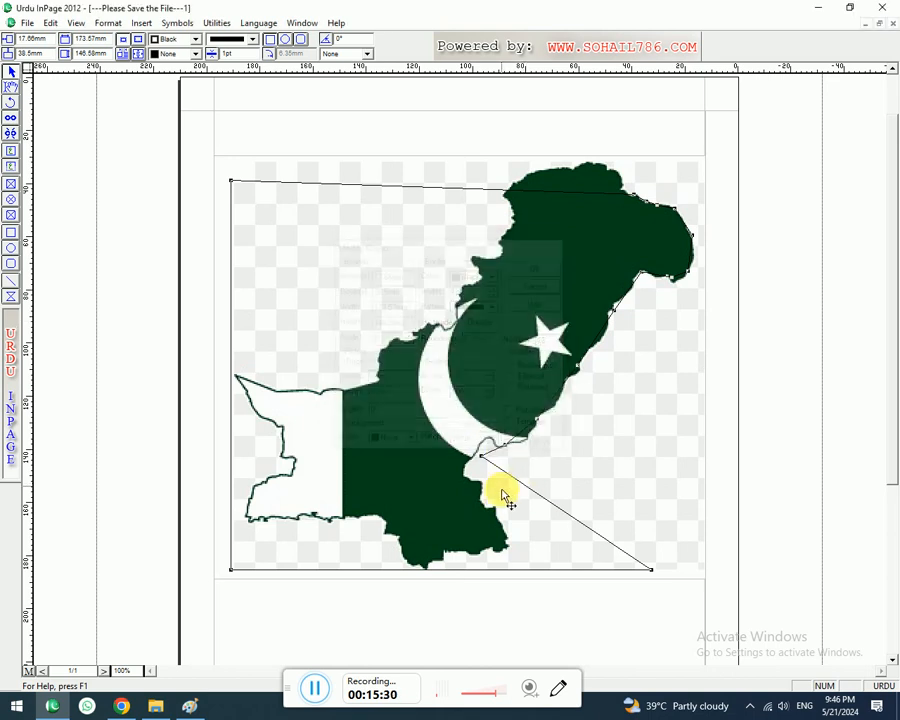
Fit the polygon outline to the map's southeastern edge and southern coast, moving both lower corners onto the border.
left_click_drag(480, 462, 493, 504)
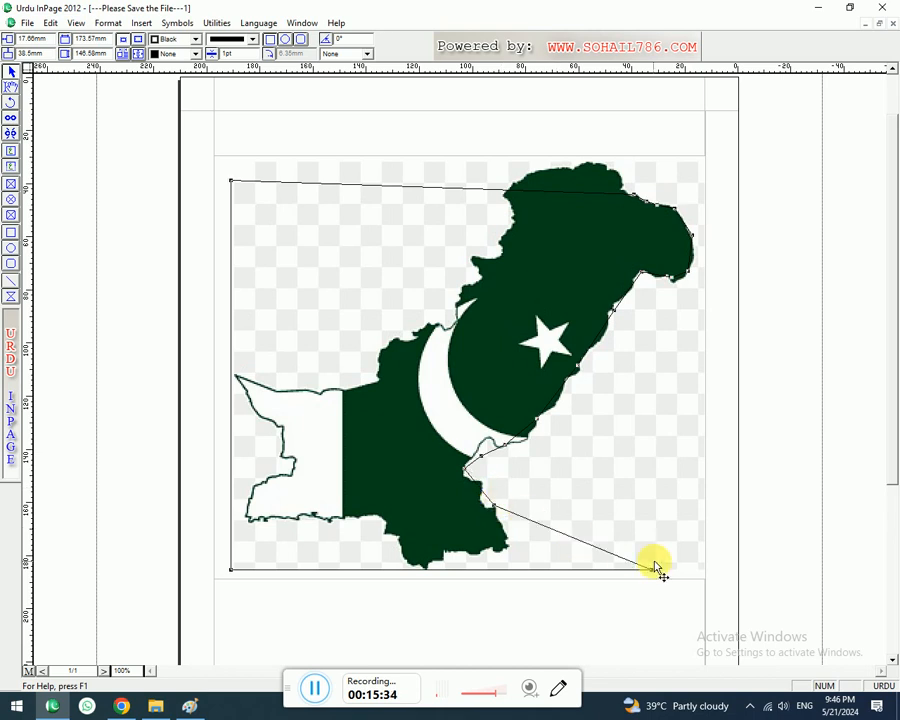
left_click_drag(651, 571, 513, 545)
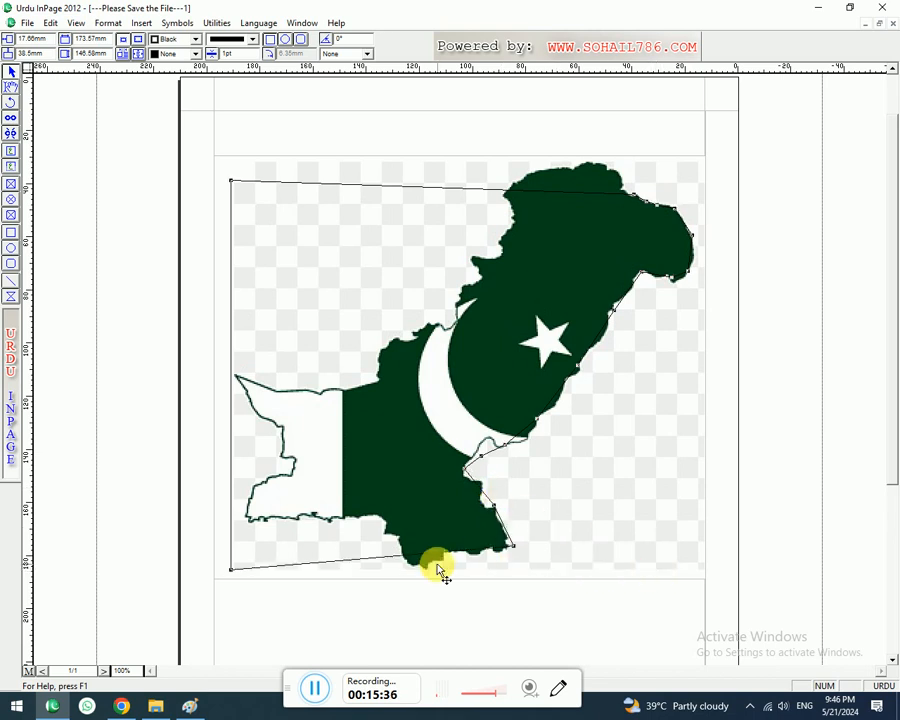
left_click_drag(437, 551, 428, 568)
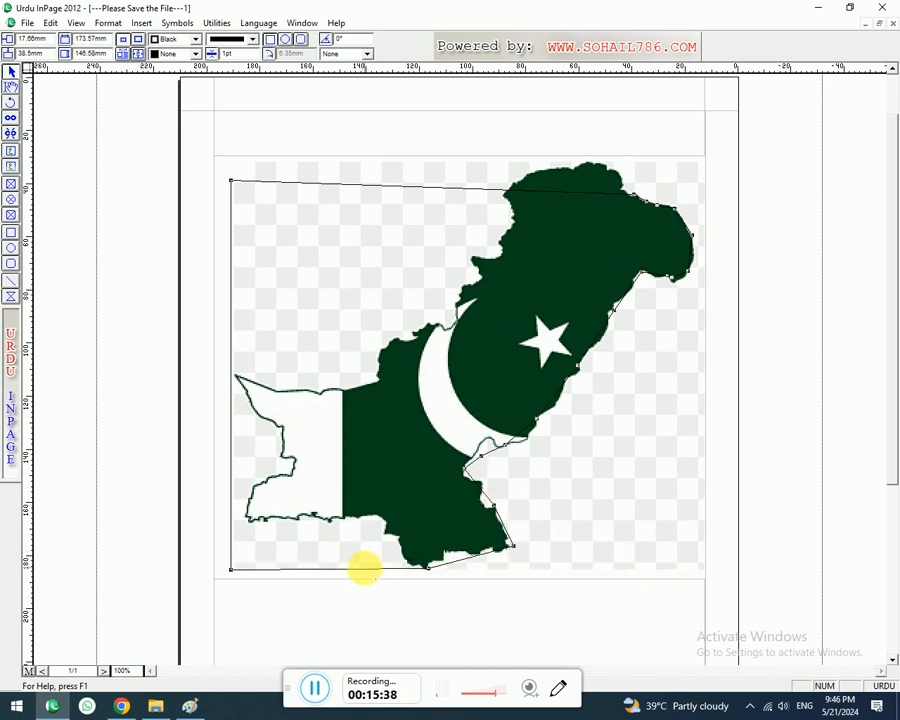
left_click_drag(364, 568, 373, 519)
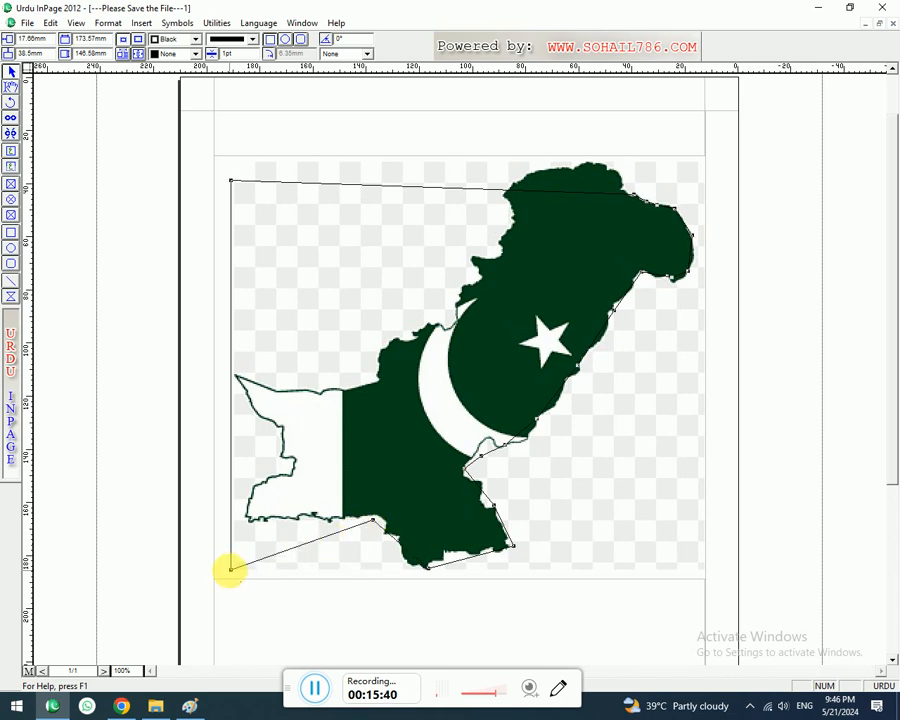
left_click_drag(230, 570, 244, 525)
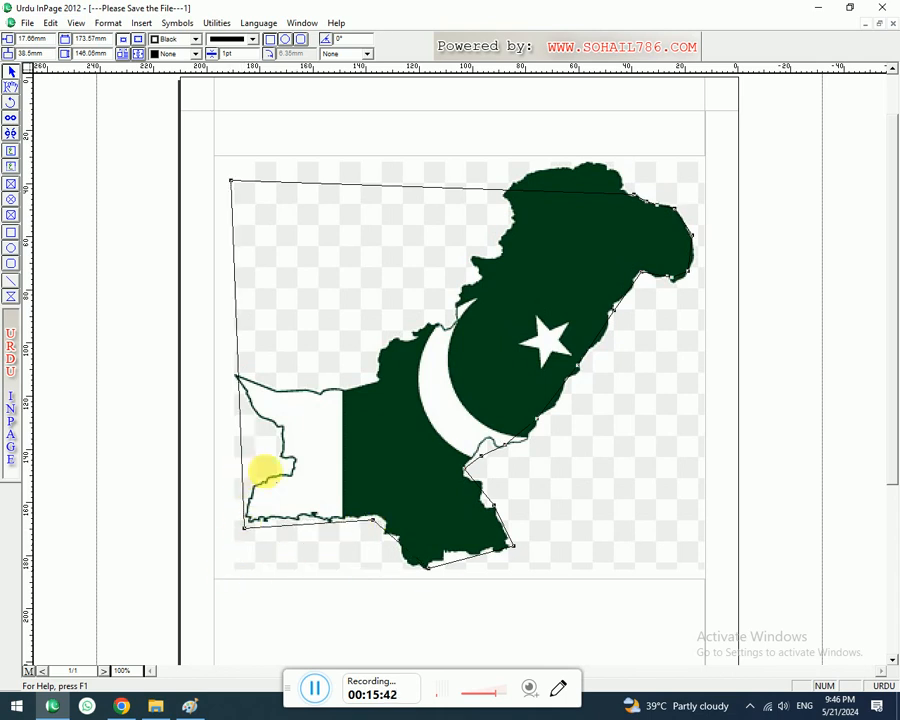
Shape the polygon outline along the map's western border, its western tip and the edge above the white band.
left_click_drag(265, 470, 236, 376)
left_click(253, 367)
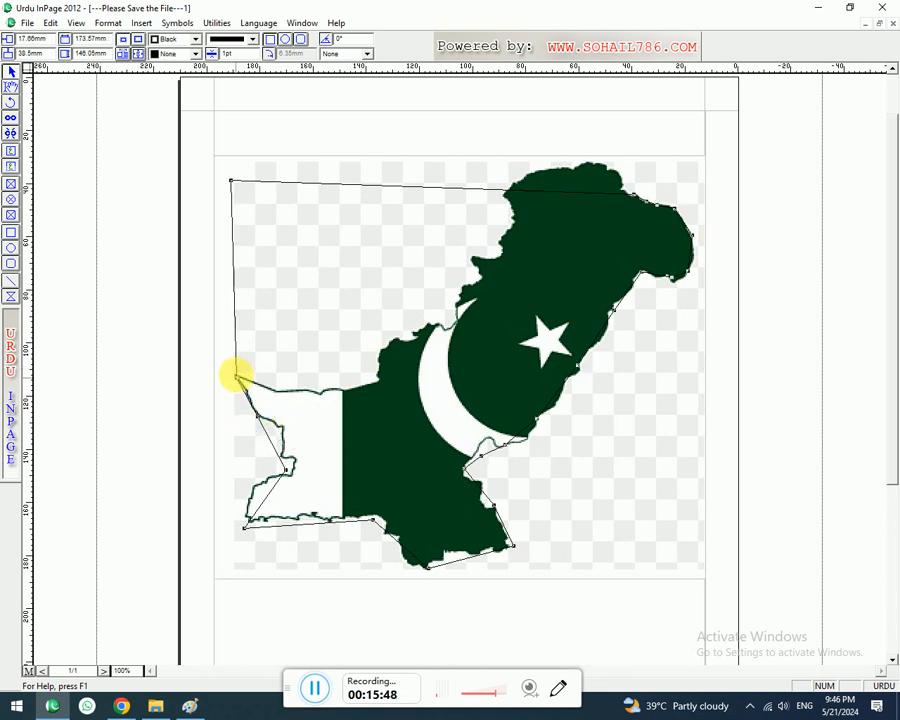
left_click_drag(233, 318, 283, 383)
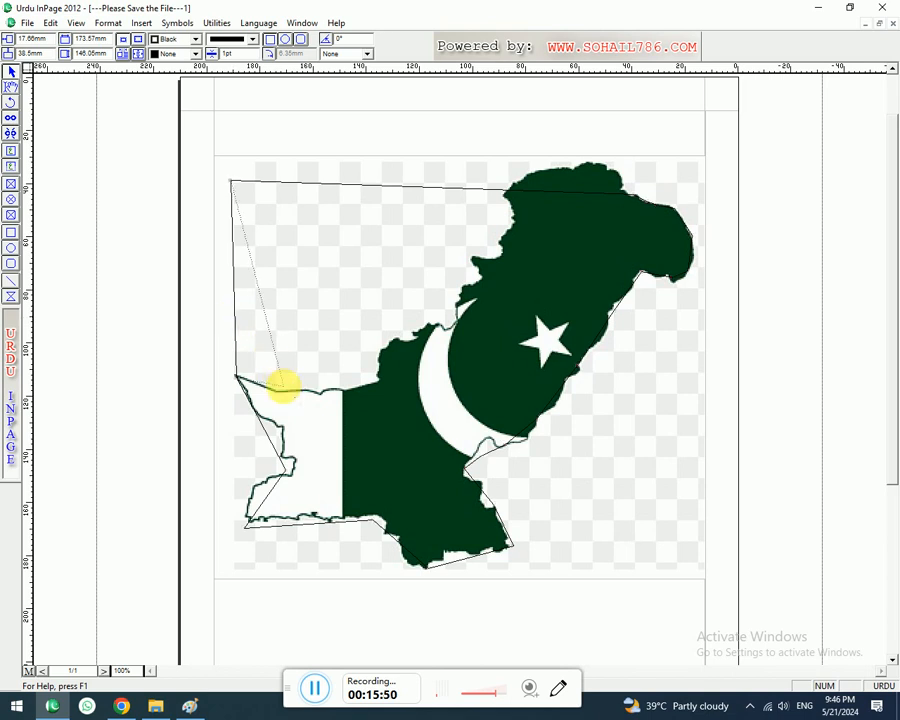
left_click_drag(261, 304, 358, 382)
left_click_drag(319, 309, 389, 342)
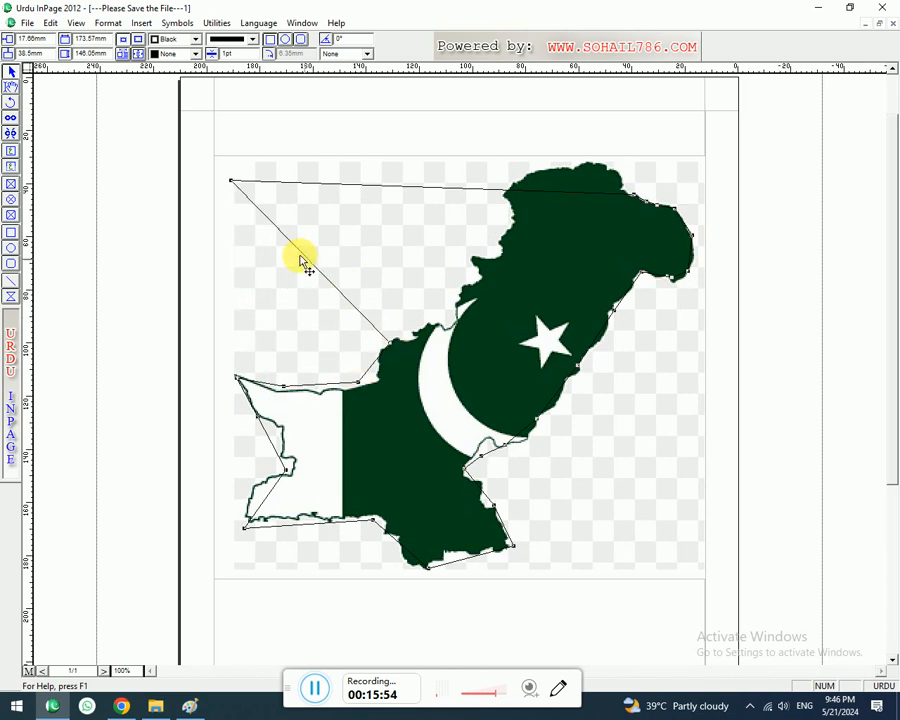
Fit the polygon outline to the map's northwestern border and move its remaining upper-left corner onto the northern tip.
left_click_drag(286, 236, 447, 296)
left_click_drag(231, 181, 600, 160)
left_click_drag(555, 174, 513, 220)
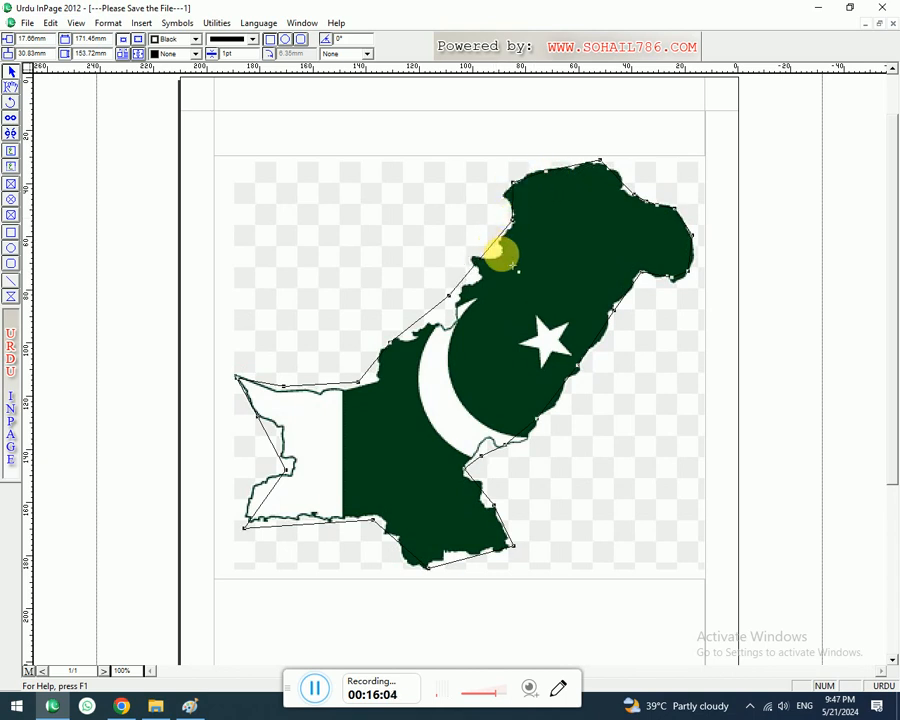
left_click_drag(473, 255, 472, 255)
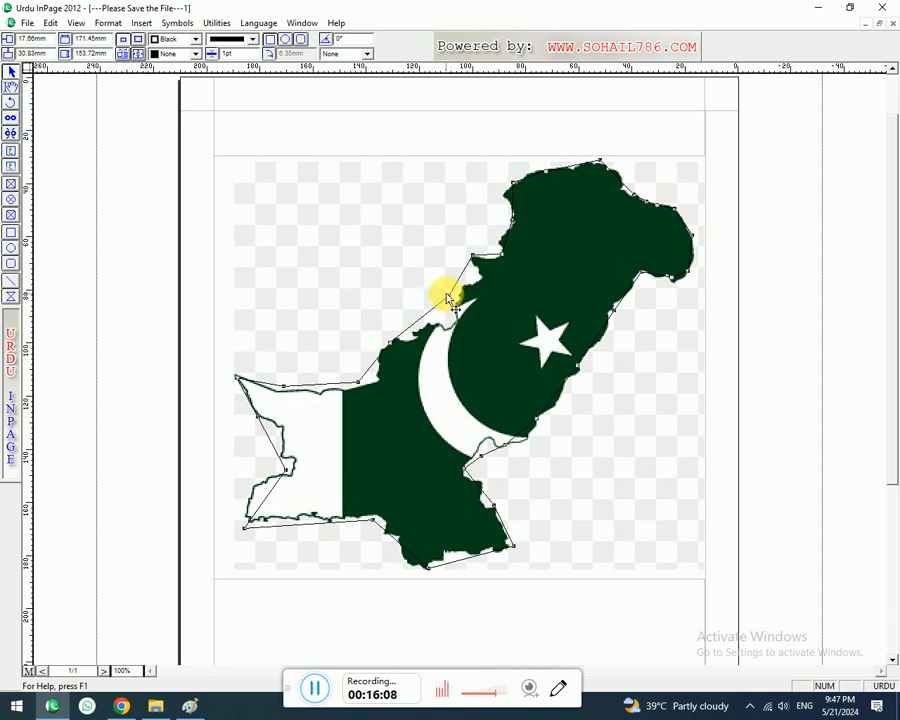
left_click_drag(449, 295, 428, 320)
left_click(453, 300)
left_click(449, 298)
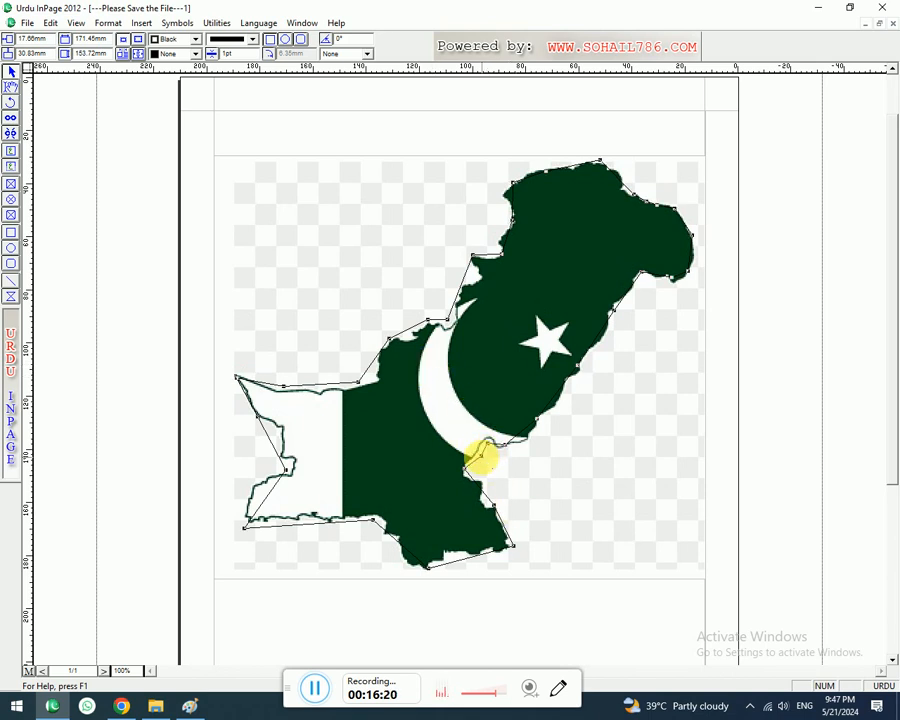
Refine the outline with extra points along the southeastern notch and at the bend where the green area meets the white band.
left_click_drag(481, 457, 476, 455)
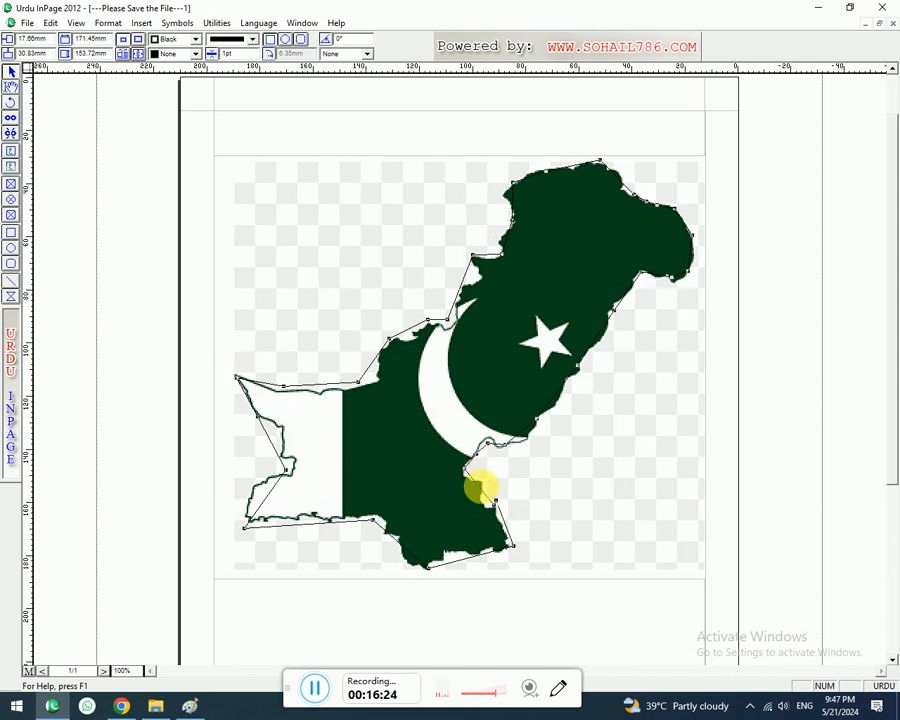
left_click_drag(481, 487, 483, 488)
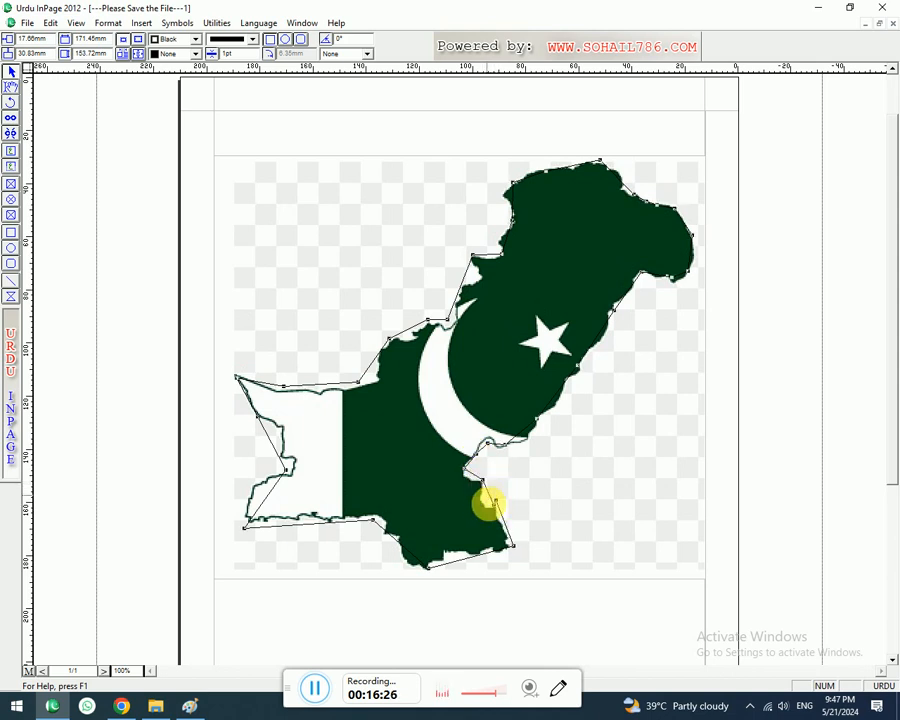
left_click_drag(488, 493, 484, 504)
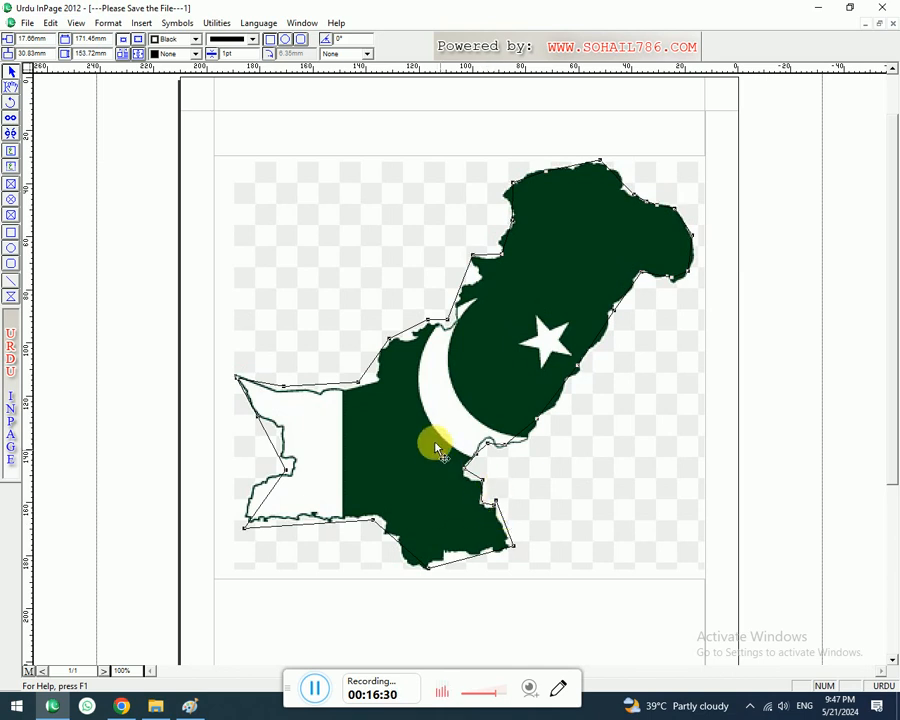
mouse_move(367, 370)
left_mouse_down()
mouse_move(387, 388)
mouse_move(376, 382)
left_mouse_up()
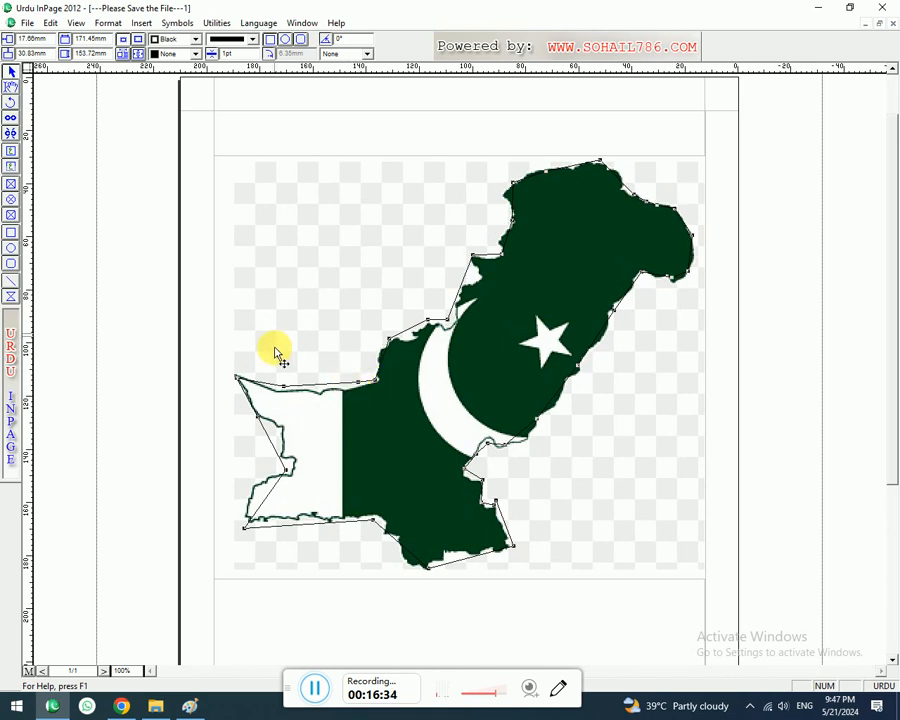
Select the map's picture box behind the traced outline and delete it.
left_click(12, 90)
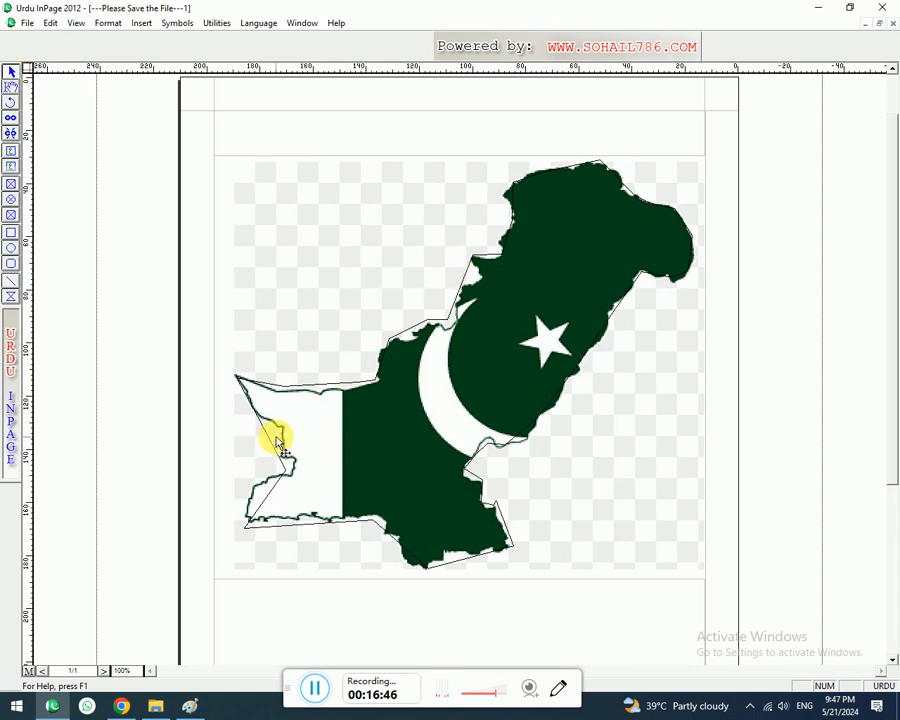
left_click(478, 340)
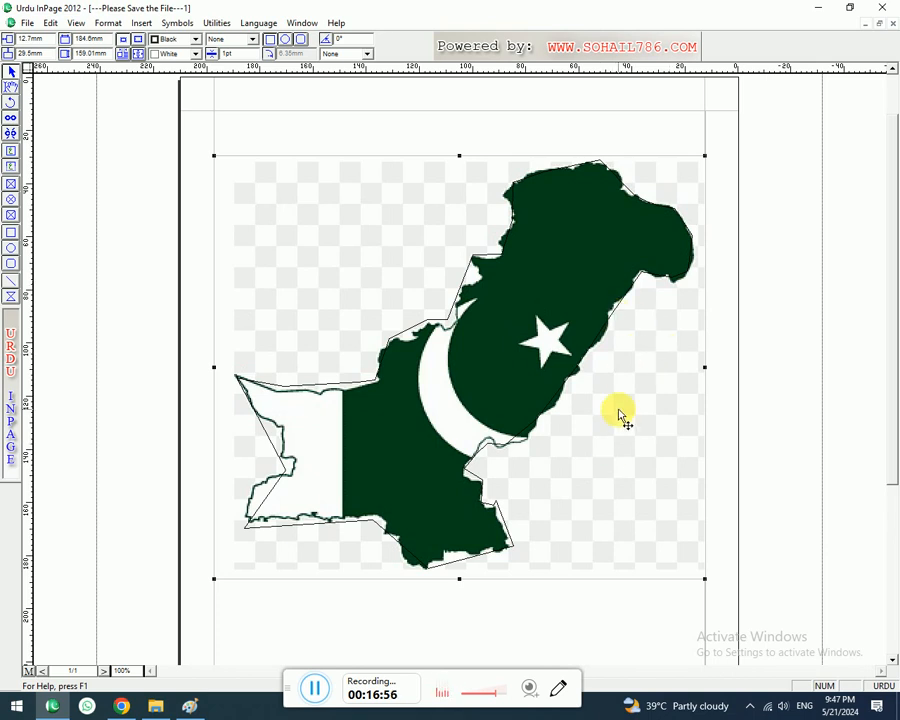
key("Delete")
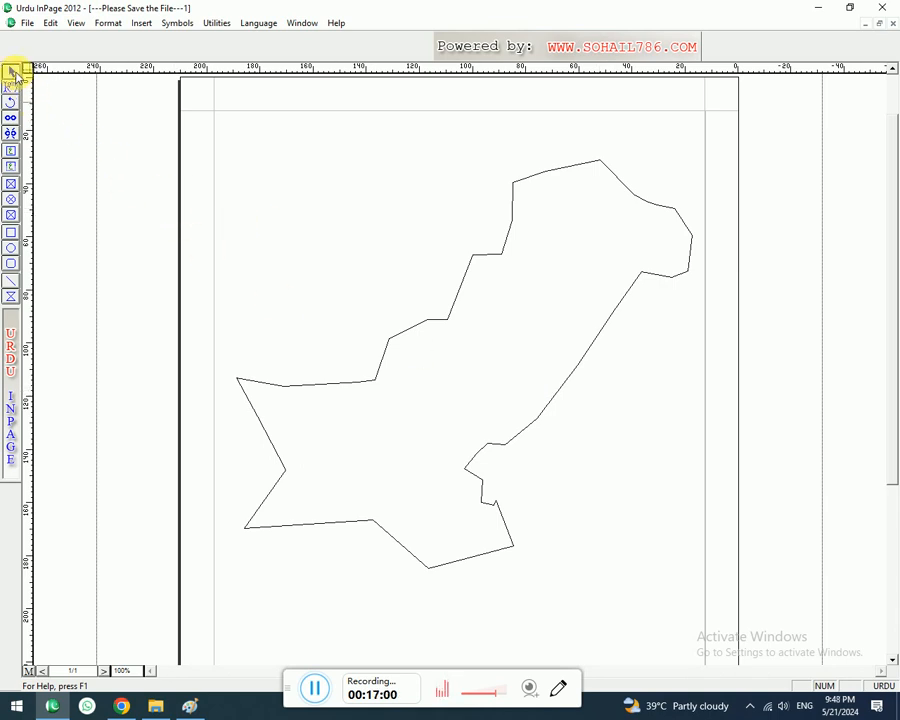
Move the traced map outline slightly down the page so it sits nearer the middle.
left_click(532, 207)
left_click_drag(562, 255, 558, 299)
left_click_drag(536, 368, 530, 363)
left_click(13, 70)
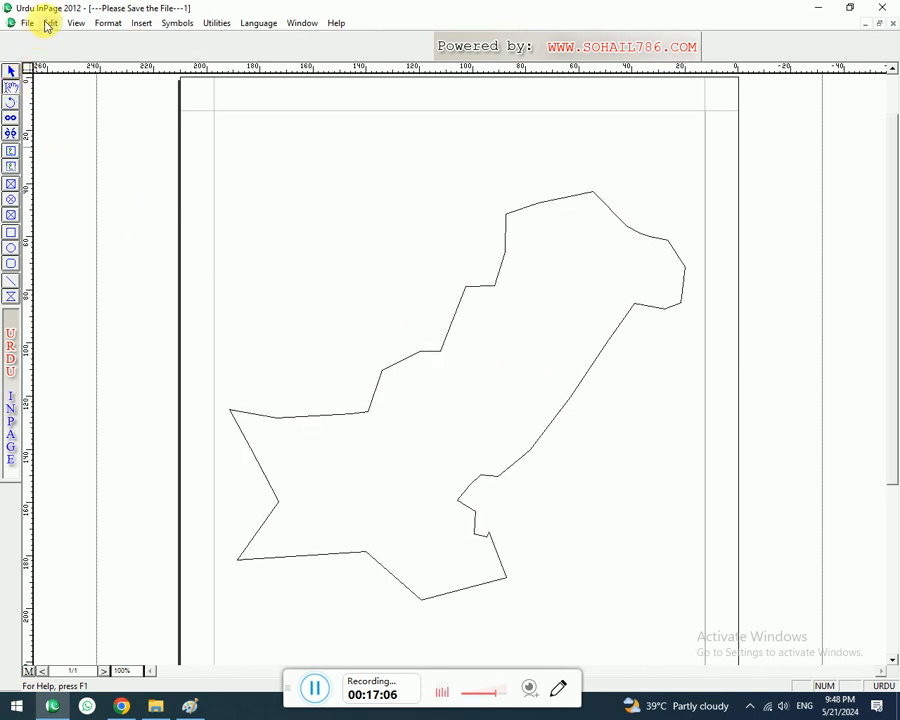
Switch to File Explorer, open the INDEX document from the parent folder to check for text, and close it again.
left_click(27, 23)
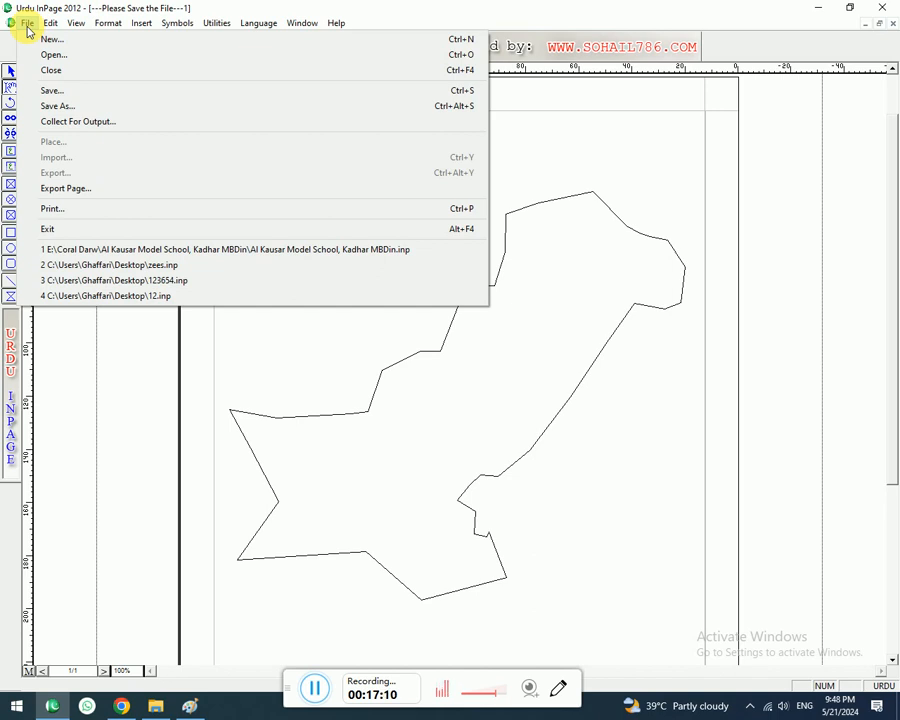
left_click(271, 436)
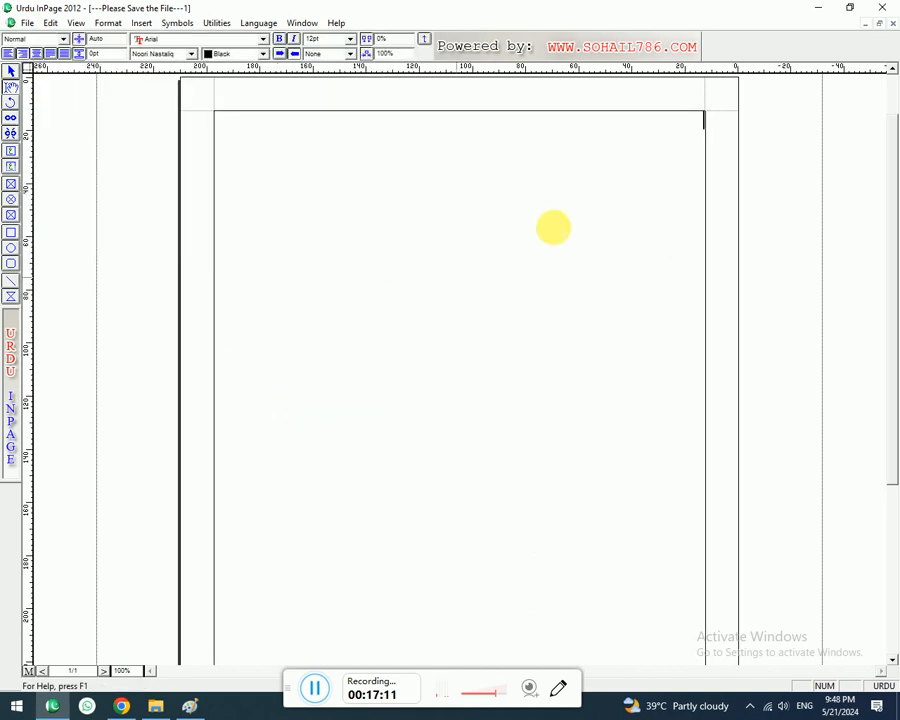
left_click(827, 13)
left_click(818, 7)
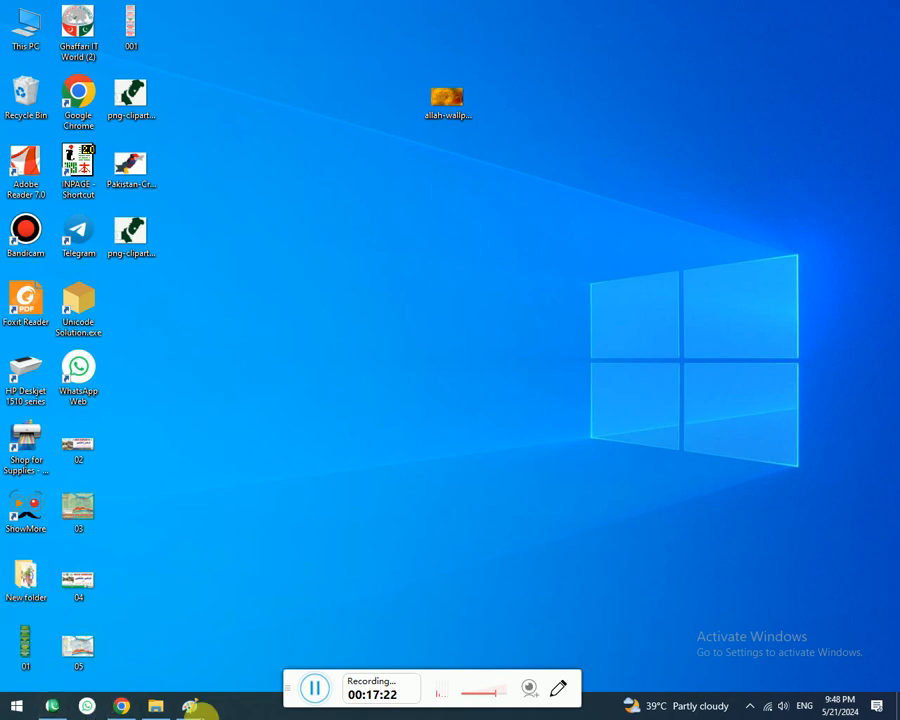
left_click(156, 702)
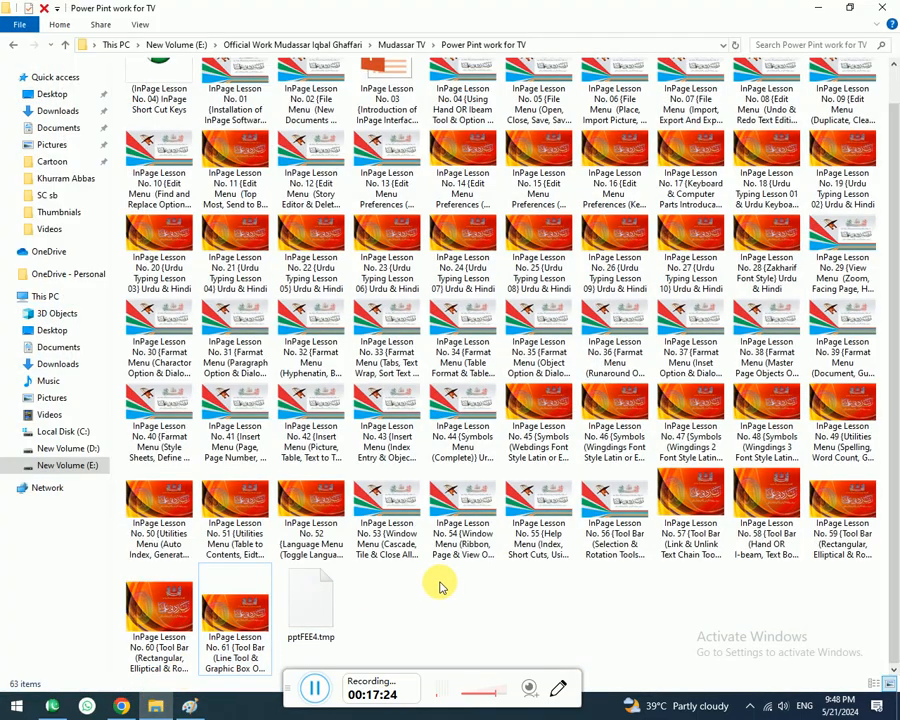
left_click(13, 46)
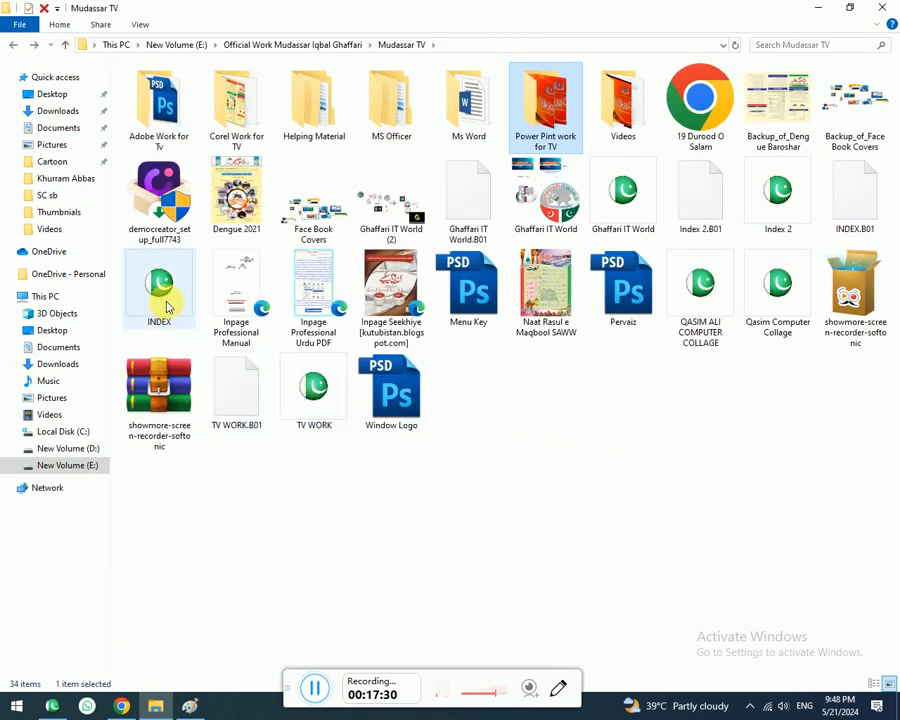
left_click_drag(157, 289, 268, 542)
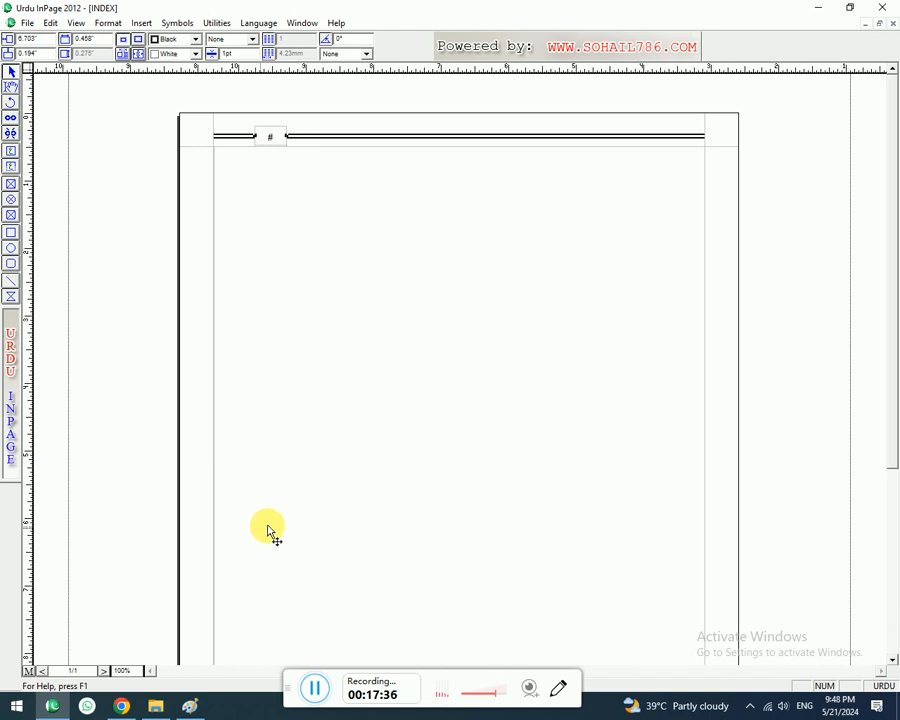
left_click(11, 87)
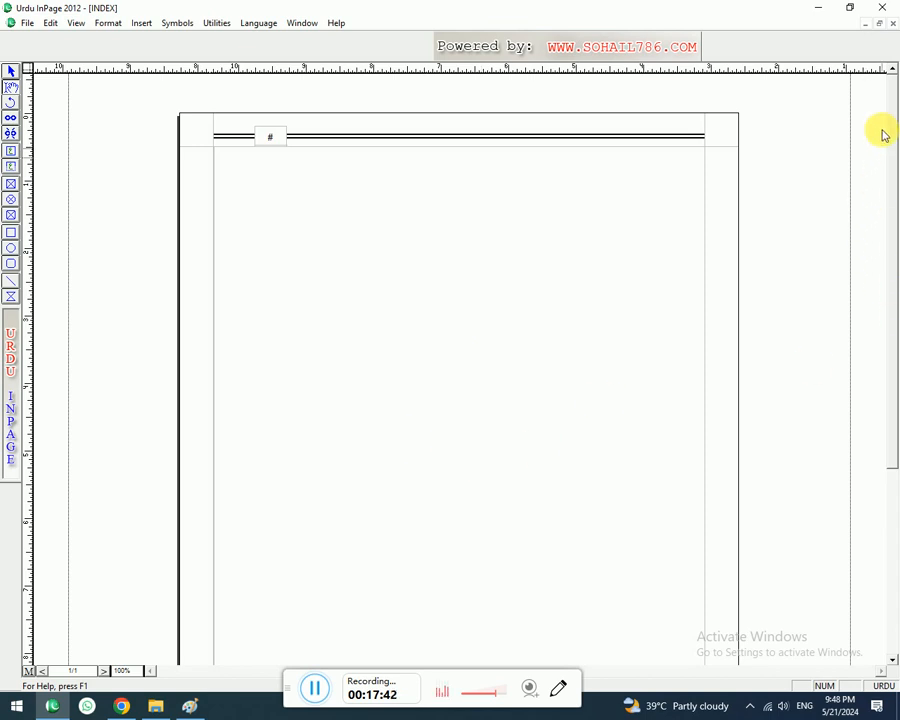
left_click(893, 23)
left_click(816, 9)
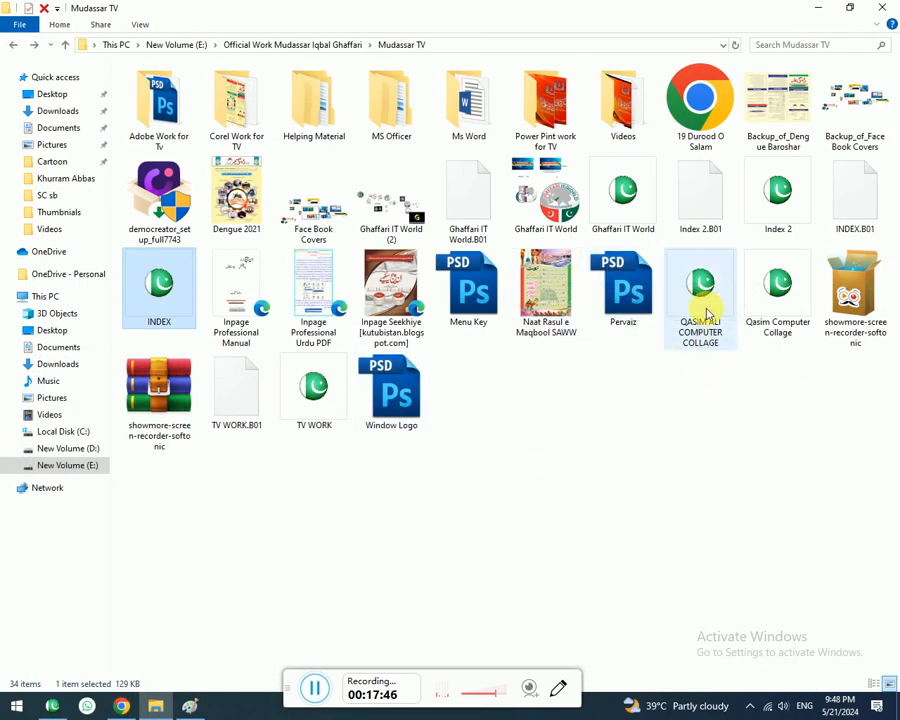
Open the Ghaffari IT World document to check its text and return to the file folder.
left_click_drag(630, 207, 228, 531)
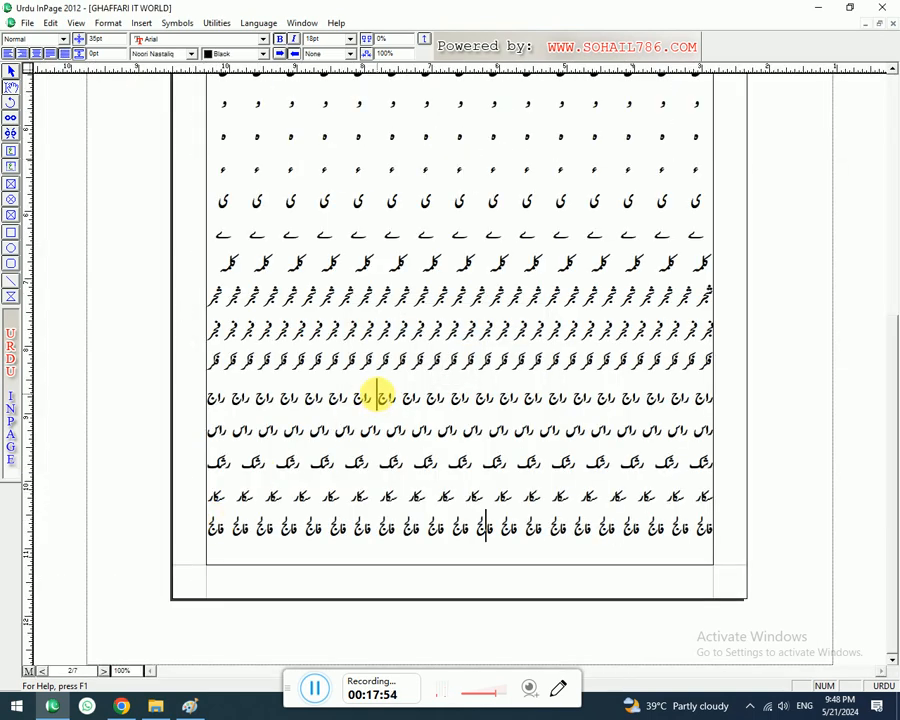
left_click(58, 705)
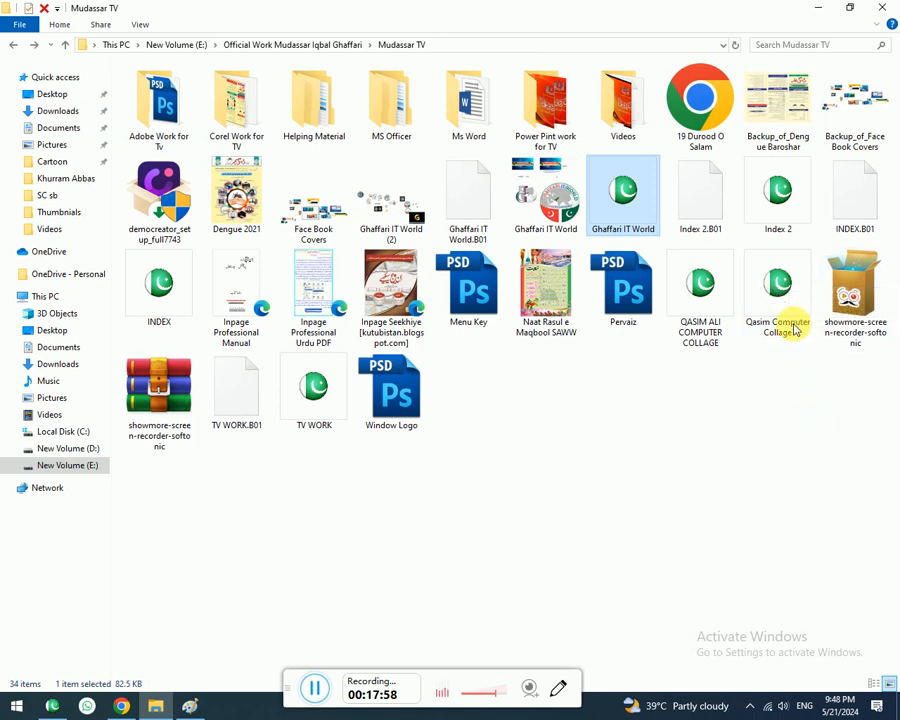
left_click_drag(793, 330, 88, 645)
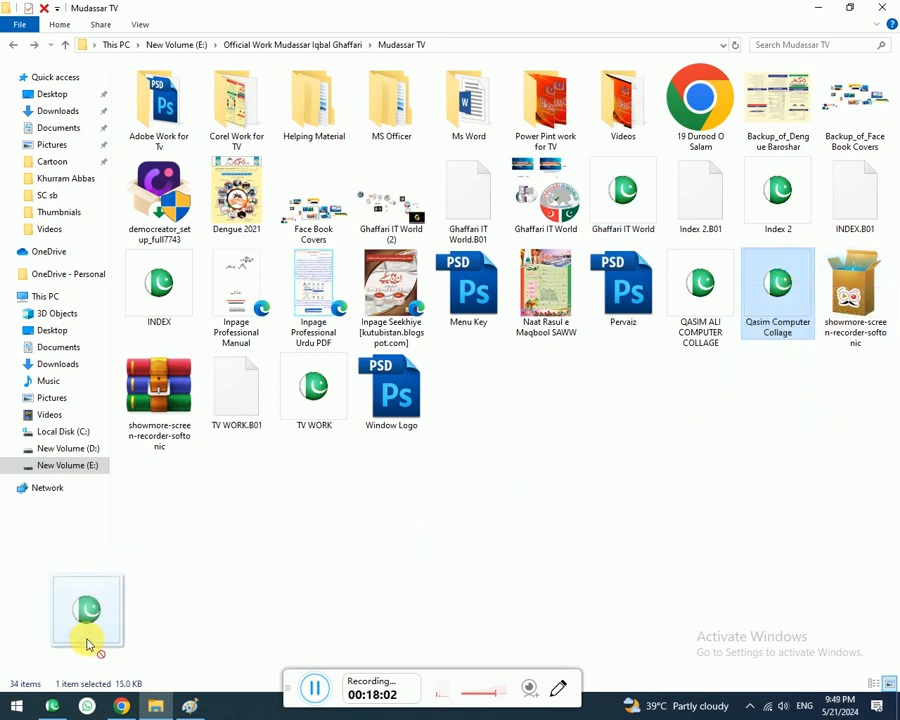
left_click_drag(88, 645, 88, 645)
Open the TV WORK document, go through its pages looking for Urdu sample text, and close it.
left_click_drag(313, 390, 128, 396)
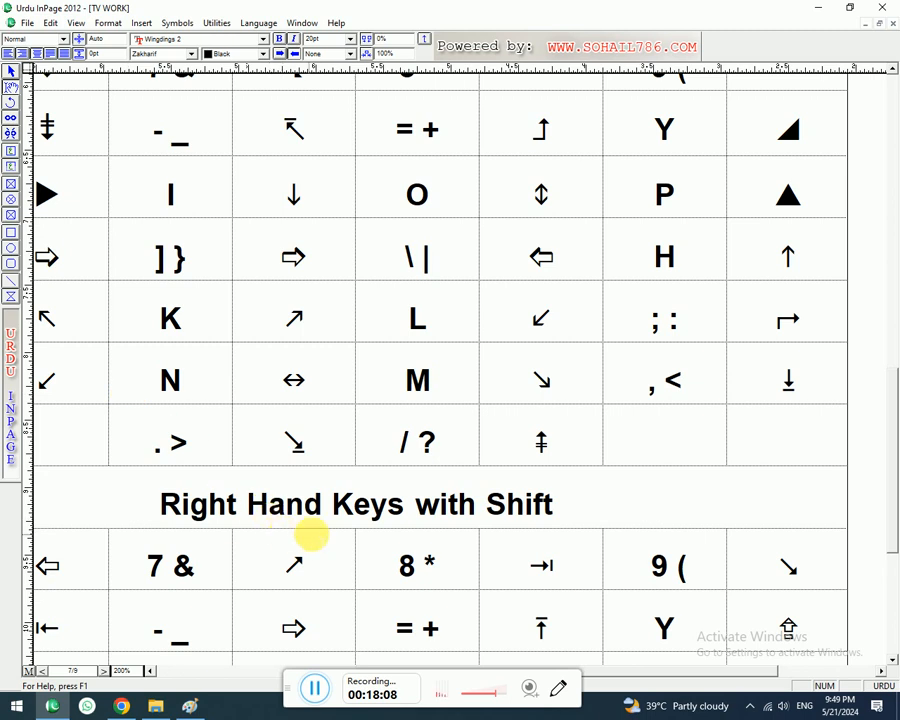
key("ctrl+a")
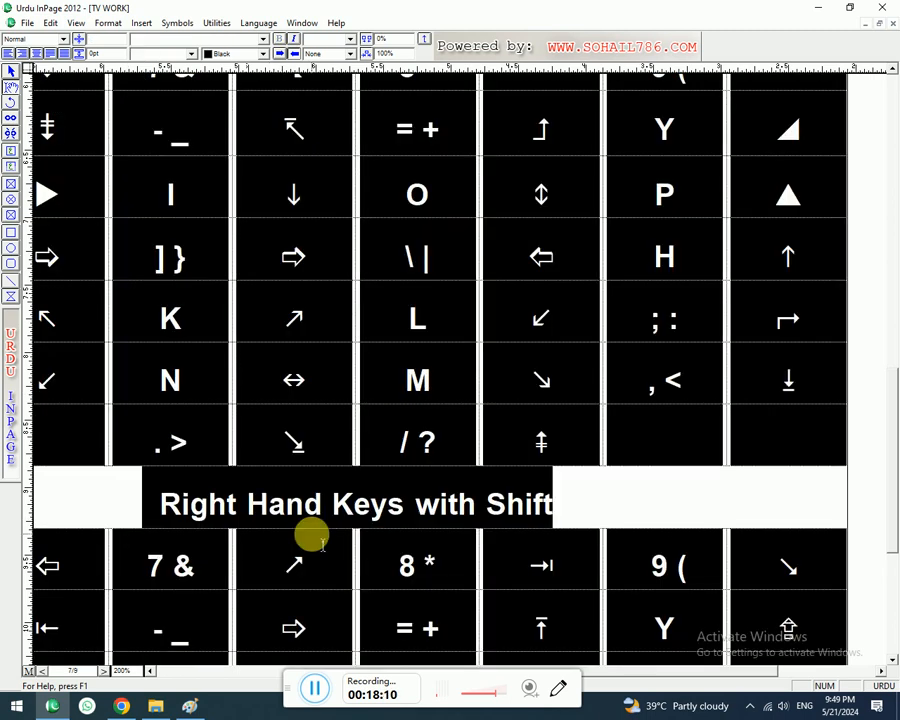
key("ctrl+Home")
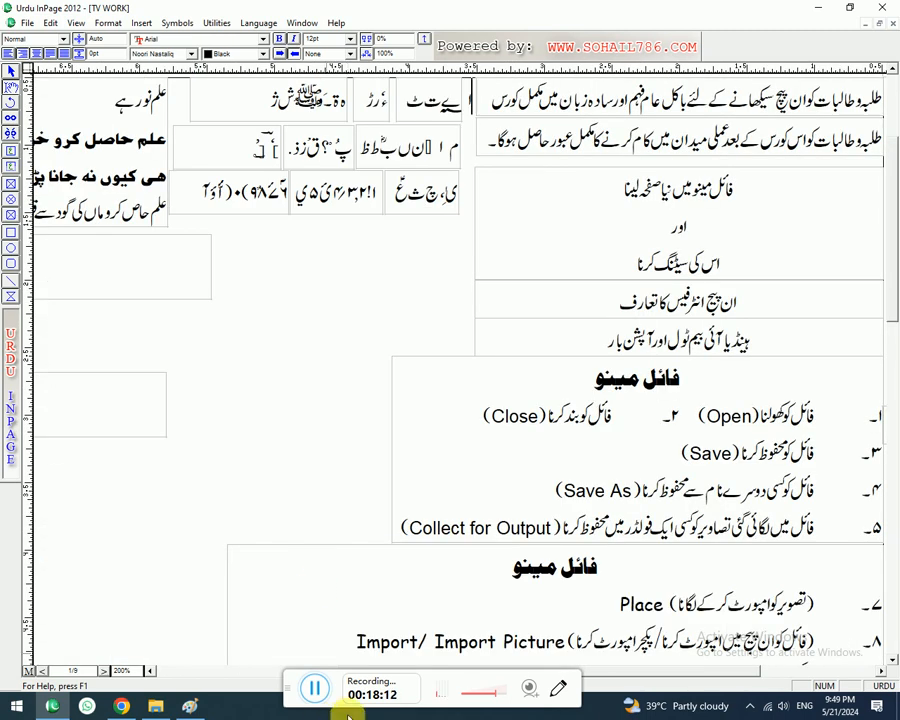
left_click(713, 641)
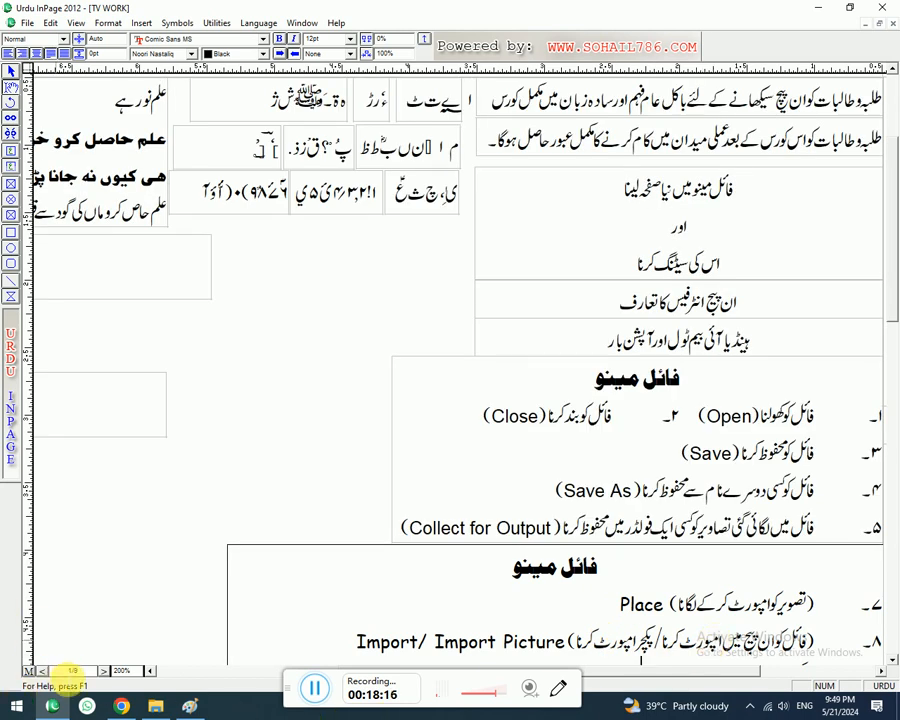
left_click(44, 676)
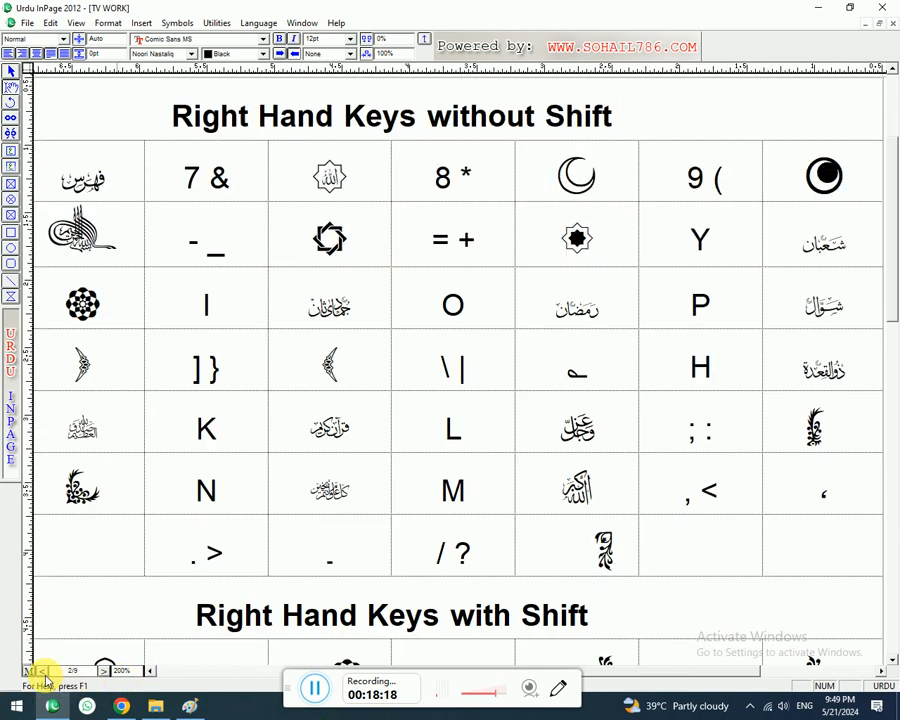
left_click(44, 677)
left_click(44, 677)
left_click(44, 677)
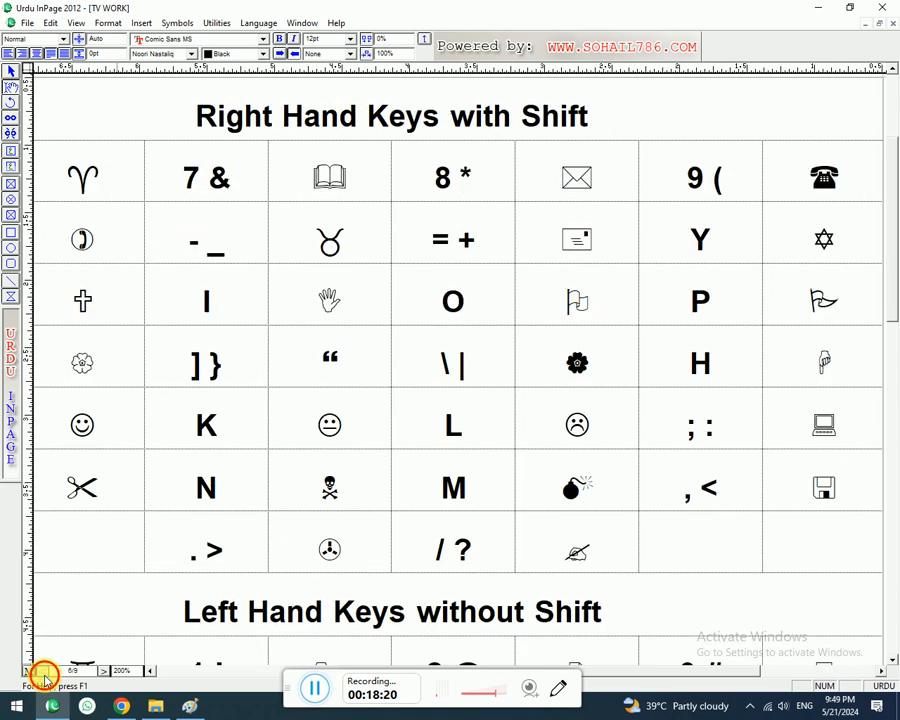
left_click(44, 677)
left_click(44, 677)
left_click(44, 677)
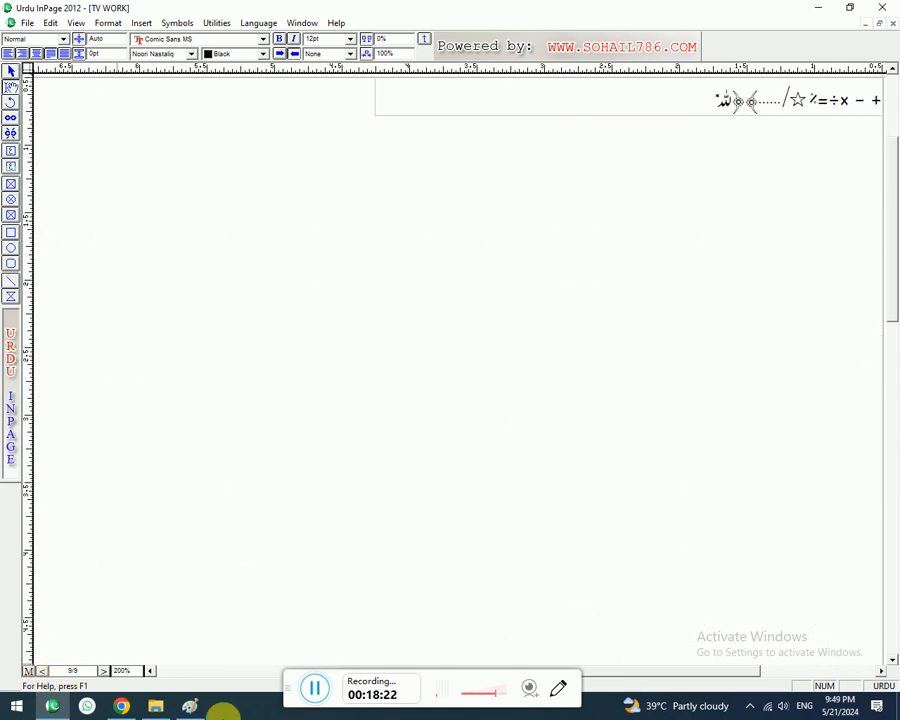
left_click(894, 24)
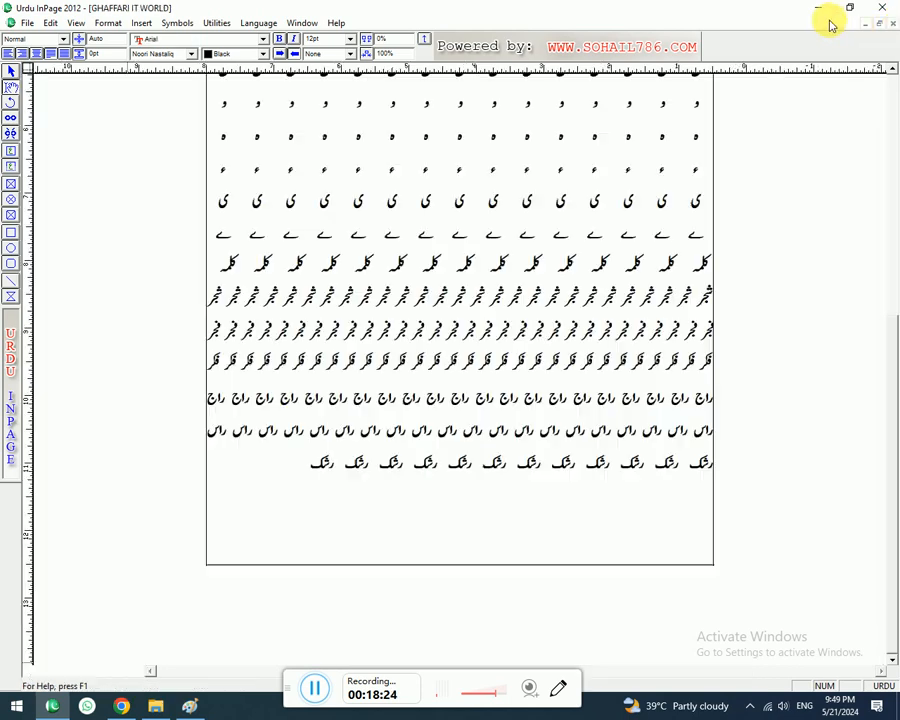
left_click(818, 8)
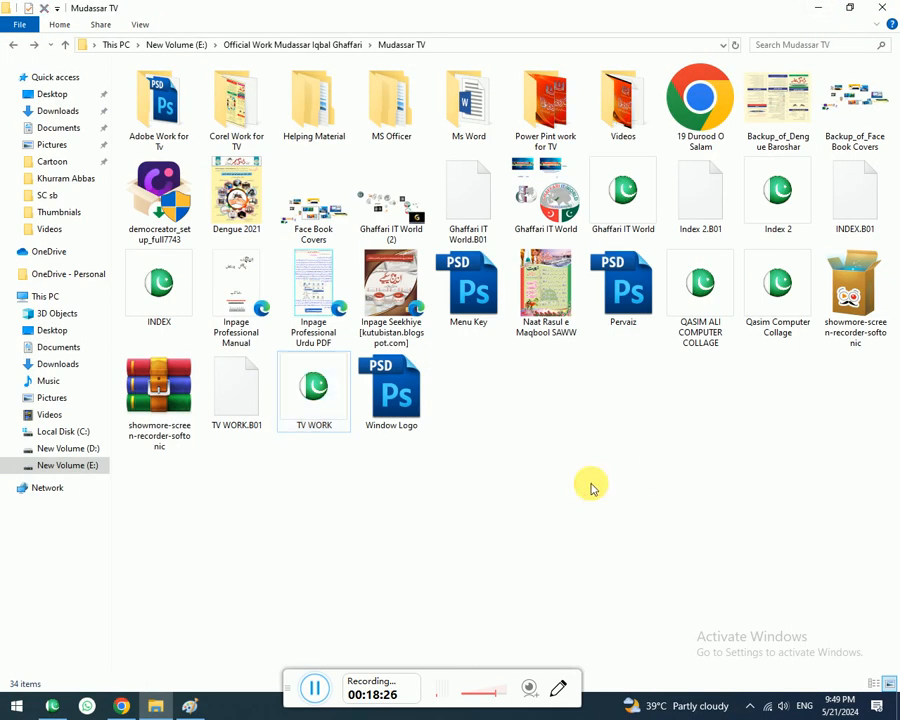
Open the Index 2 document from the folder and go to the lower part of its first page.
left_click(628, 200)
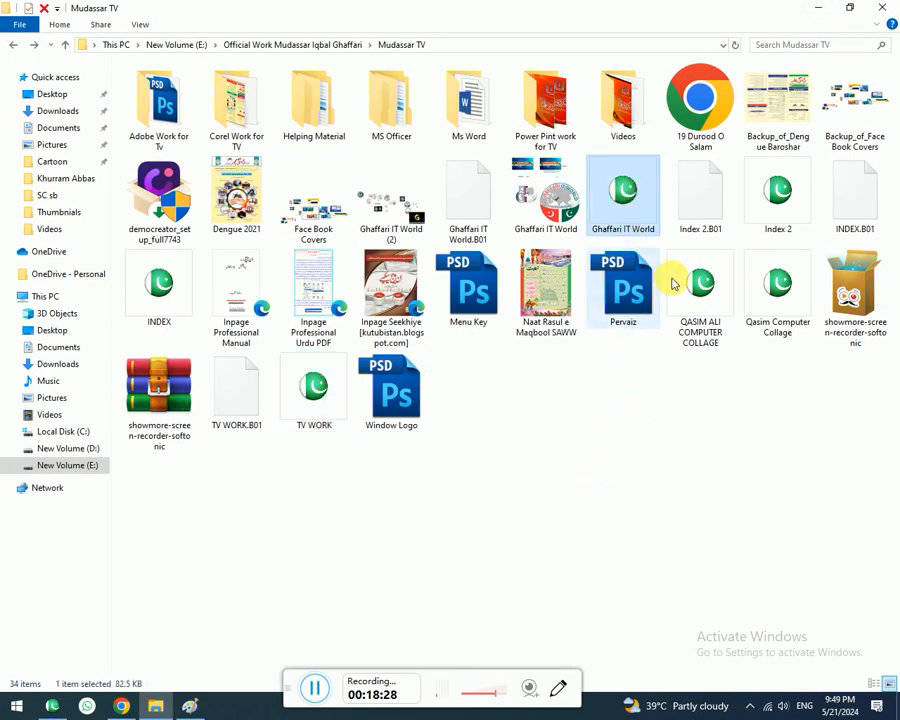
left_click_drag(782, 207, 90, 488)
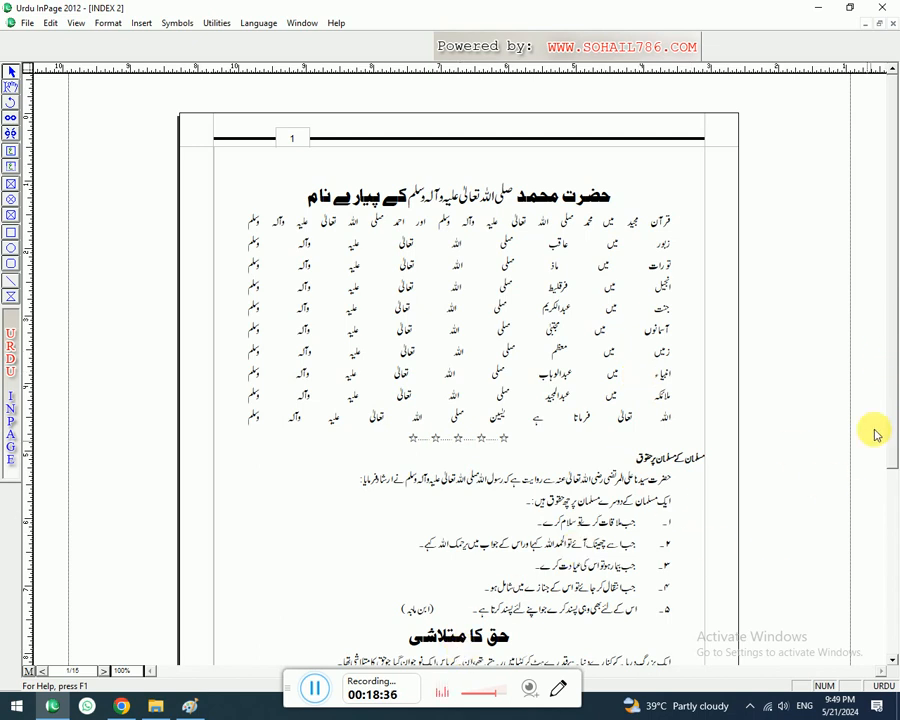
scroll(886, 440, "down", 3)
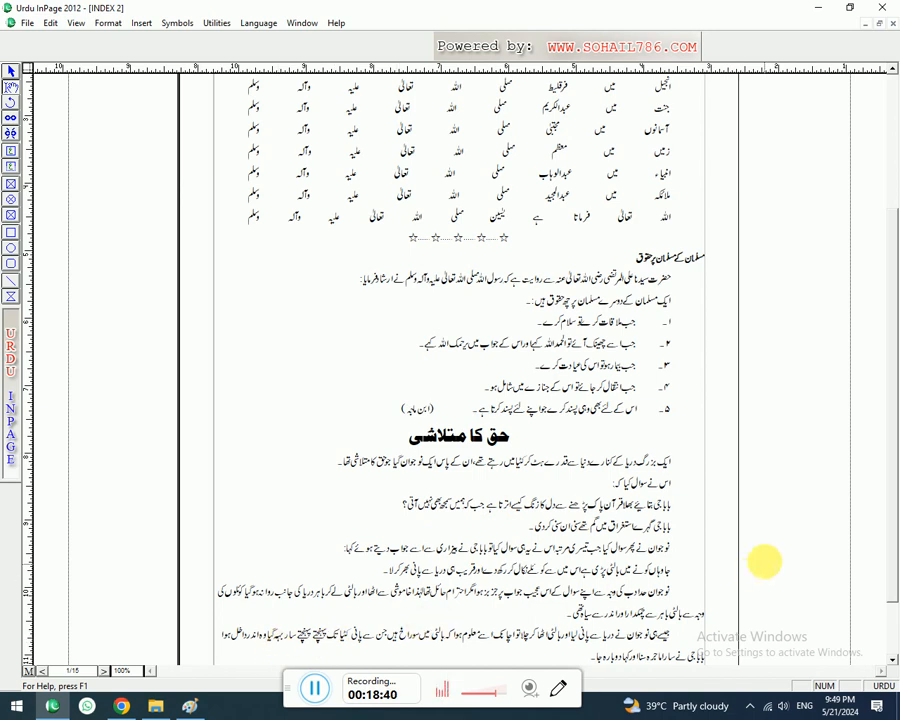
Copy the first page's text below the star divider and paste it into the text box of the unsaved document with the map outline.
left_click_drag(700, 250, 585, 620)
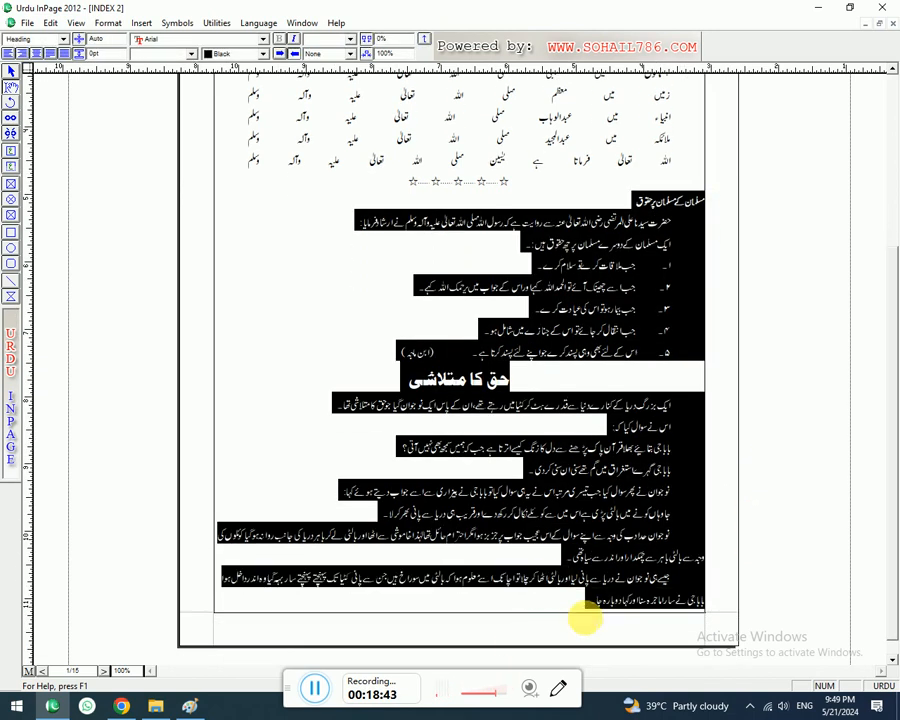
right_click(593, 509)
left_click(626, 580)
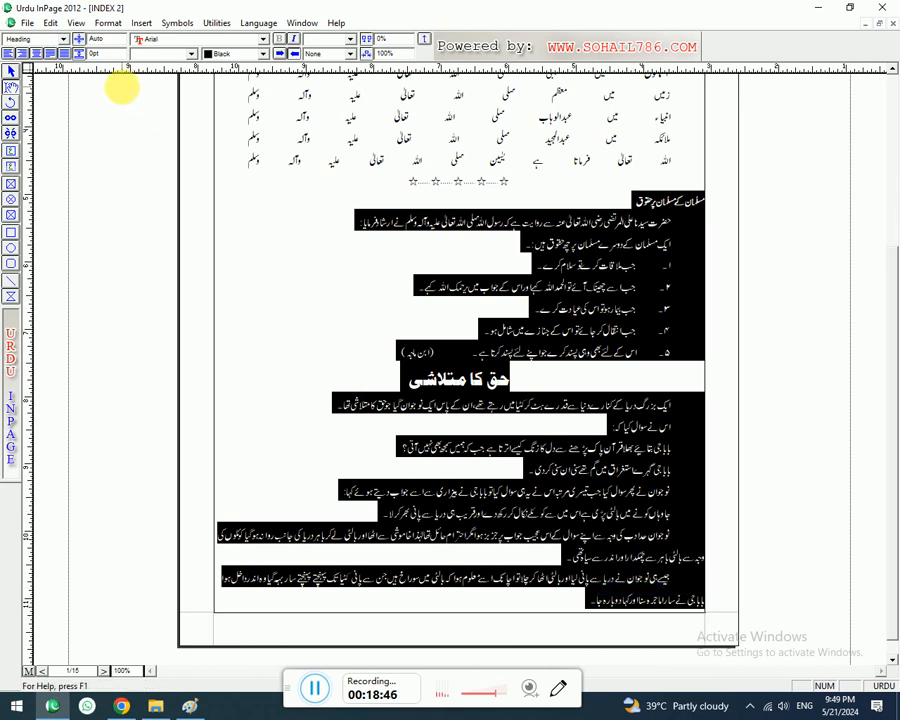
key("ctrl+n")
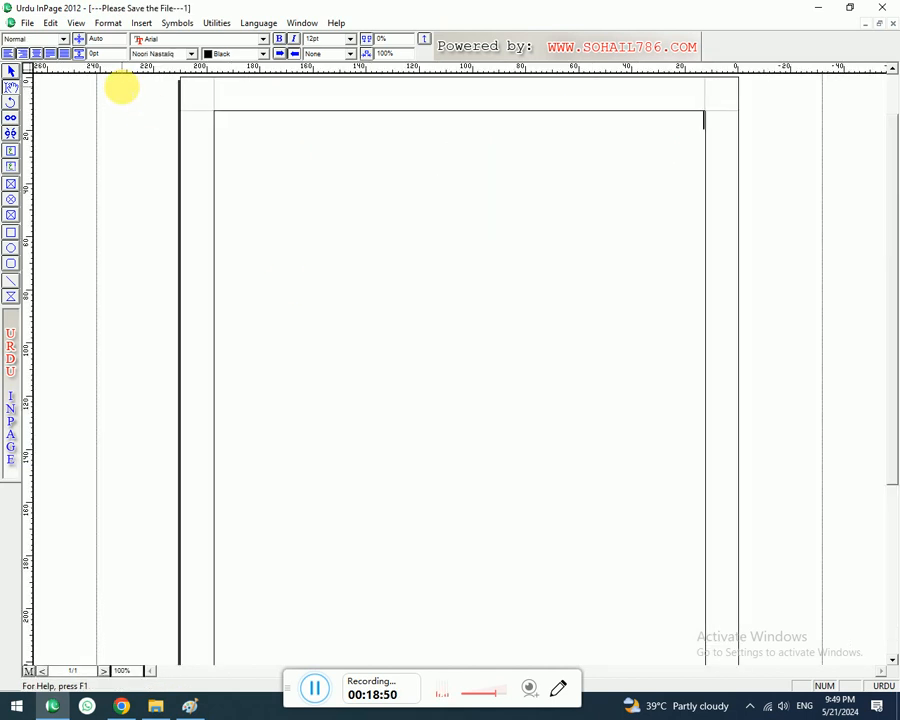
key("ctrl+v")
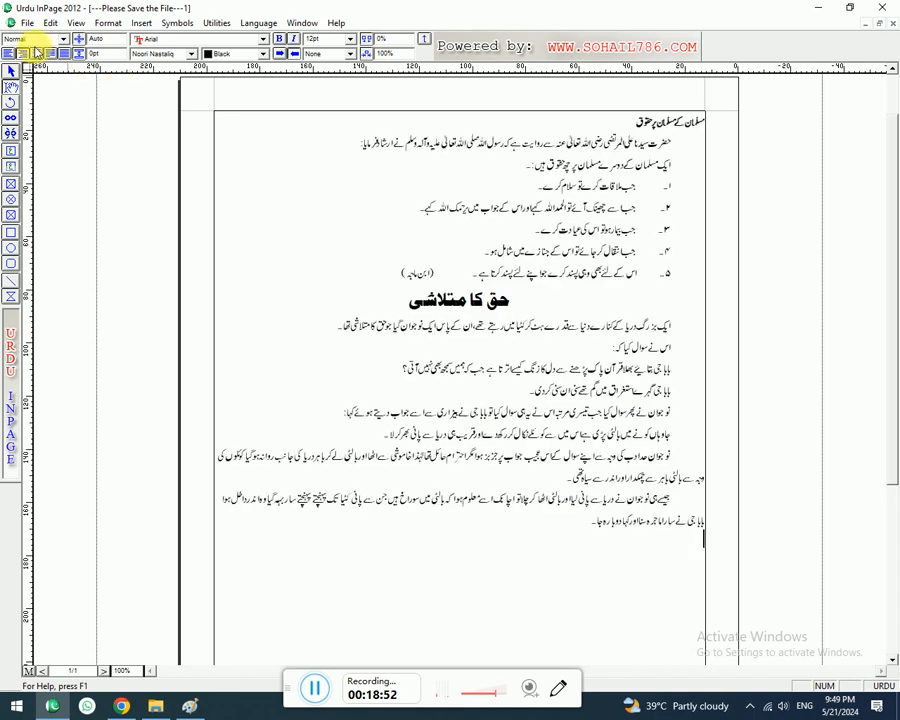
Select the page's main text box and set its left text run-around offset to .25.
left_click(11, 72)
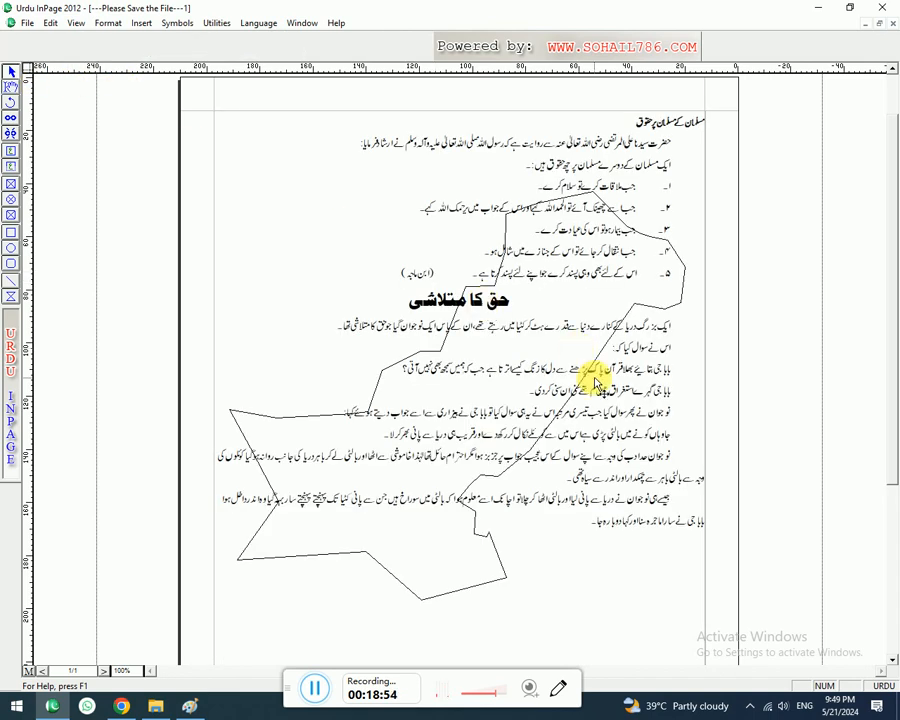
double_click(644, 238)
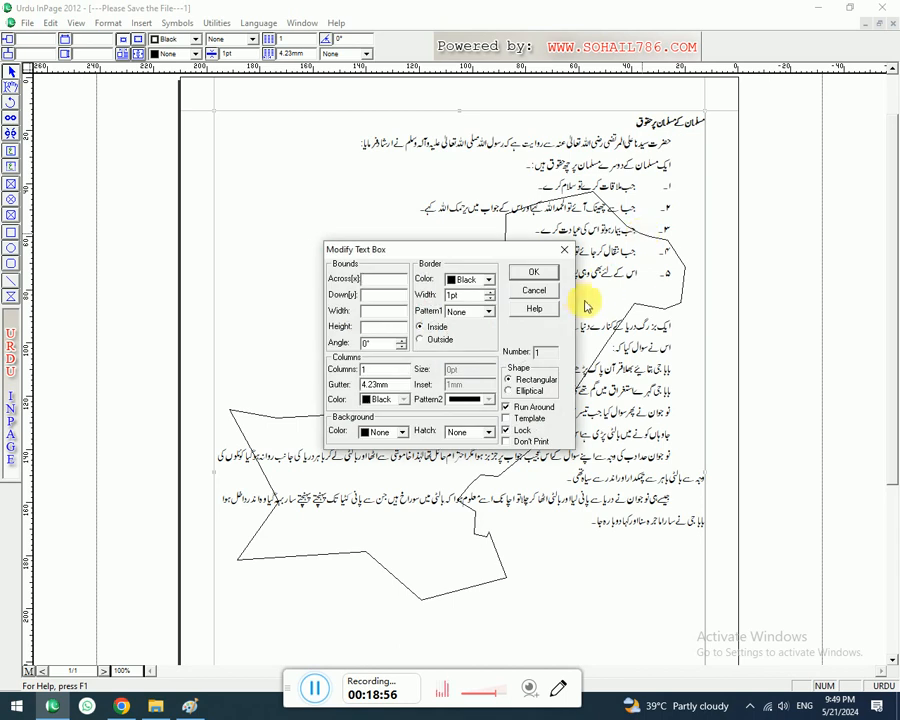
left_click(534, 290)
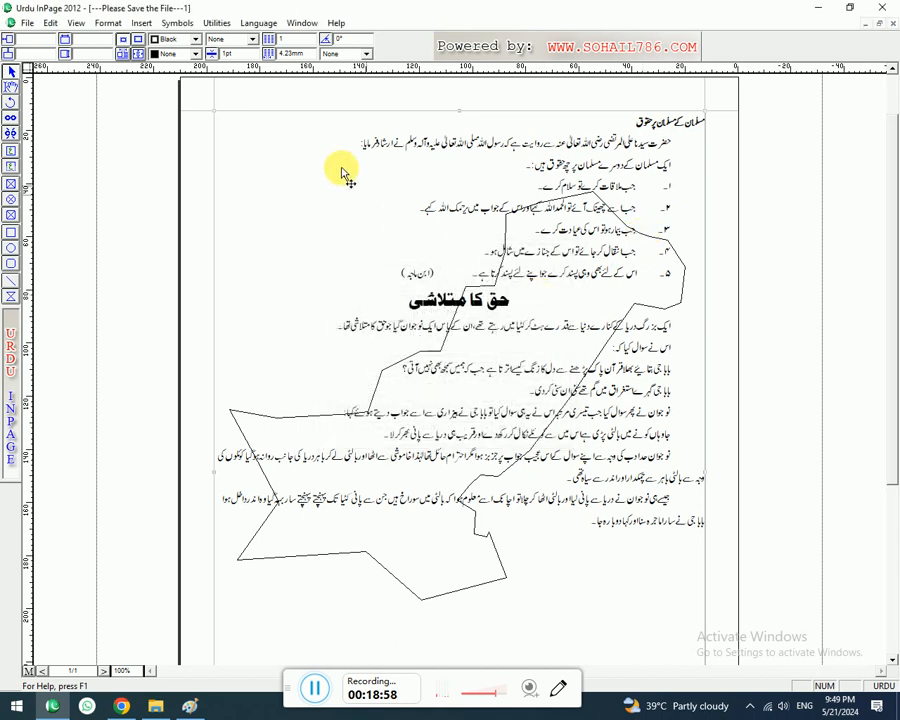
left_click(138, 54)
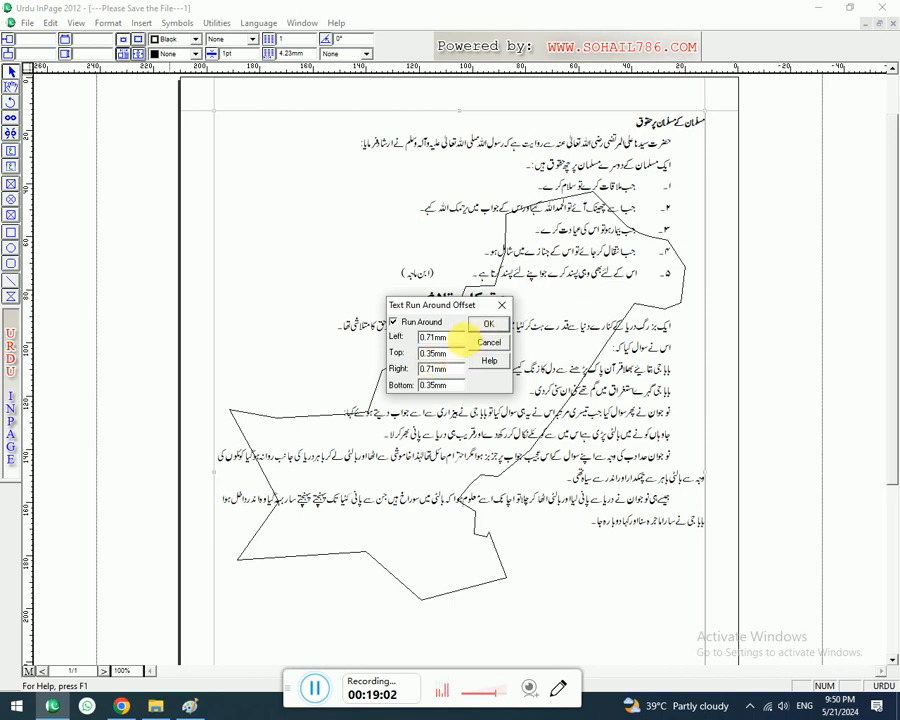
left_click_drag(452, 340, 456, 380)
left_click(449, 340)
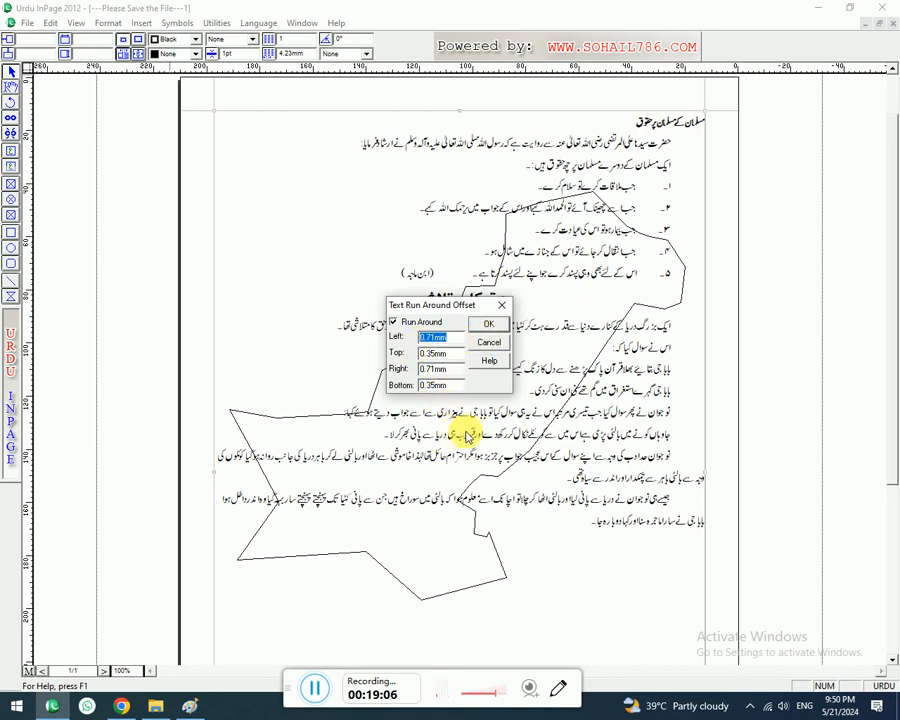
key("BackSpace")
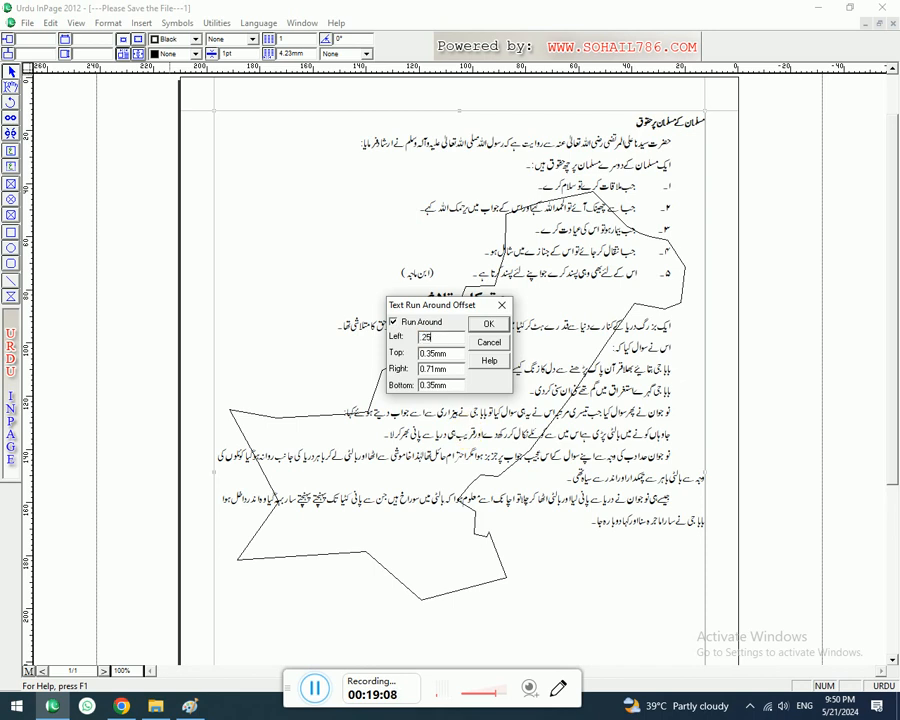
key("Return")
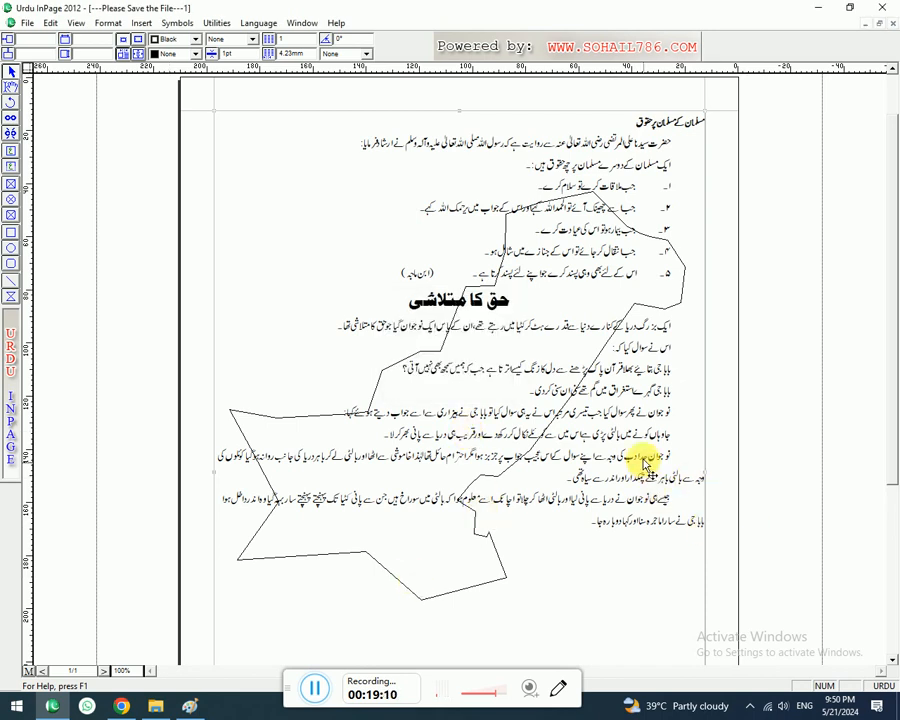
Select the map outline and check its object properties and text run-around offset settings, leaving them without changes.
double_click(620, 224)
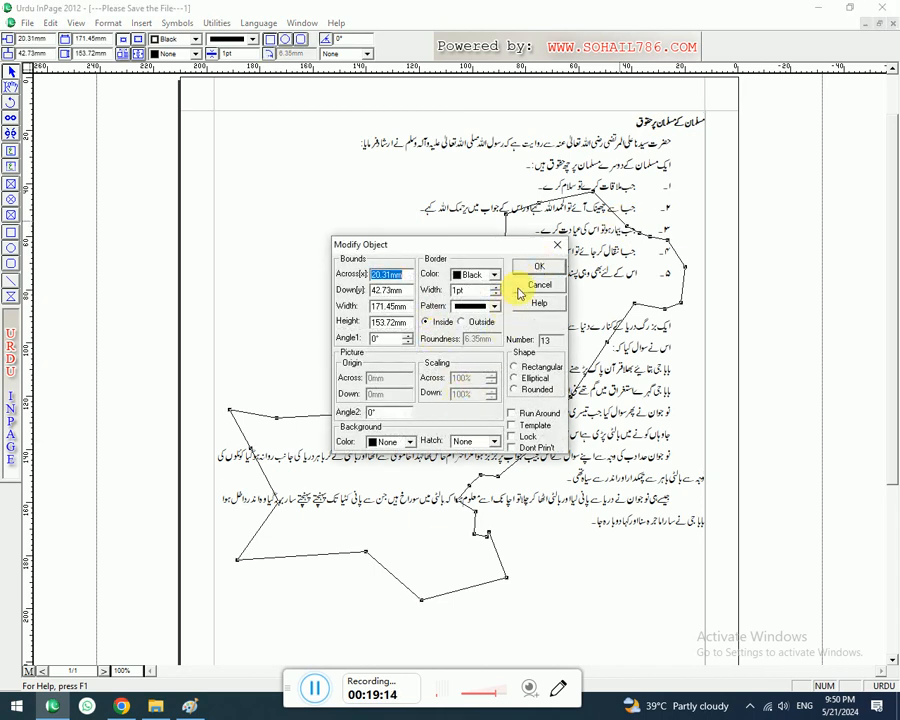
left_click(521, 288)
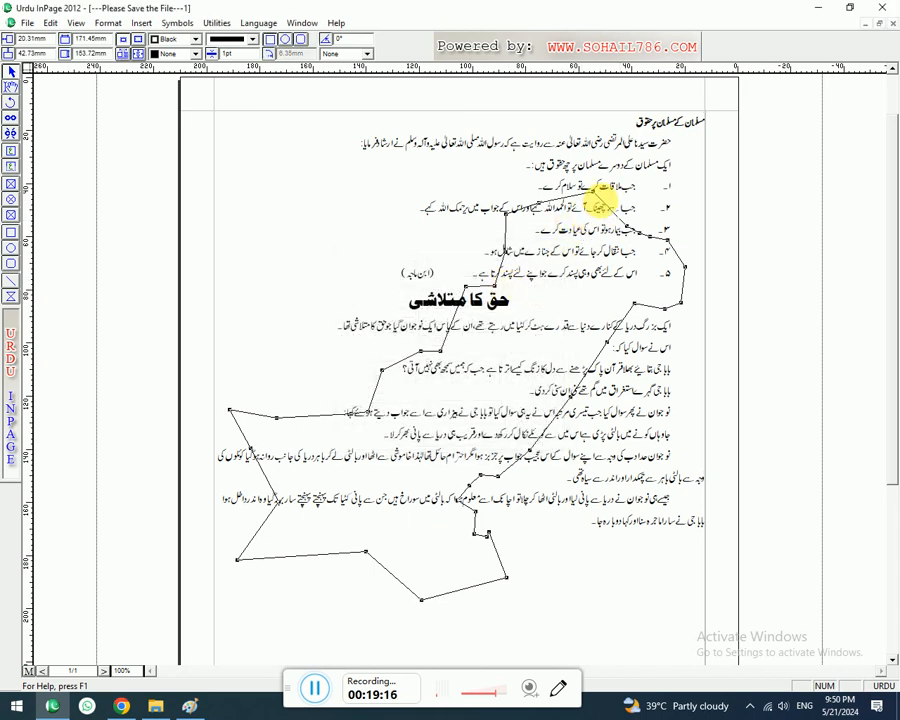
double_click(599, 200)
left_click(555, 285)
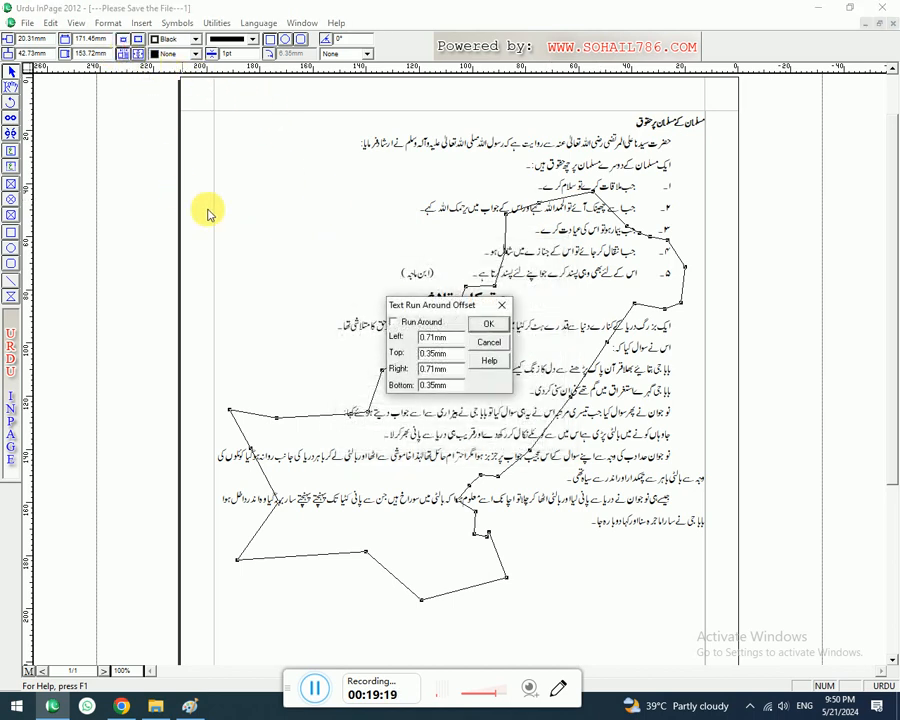
left_click(488, 345)
Set the document's general measurement unit to Inches in the document preferences.
left_click(28, 23)
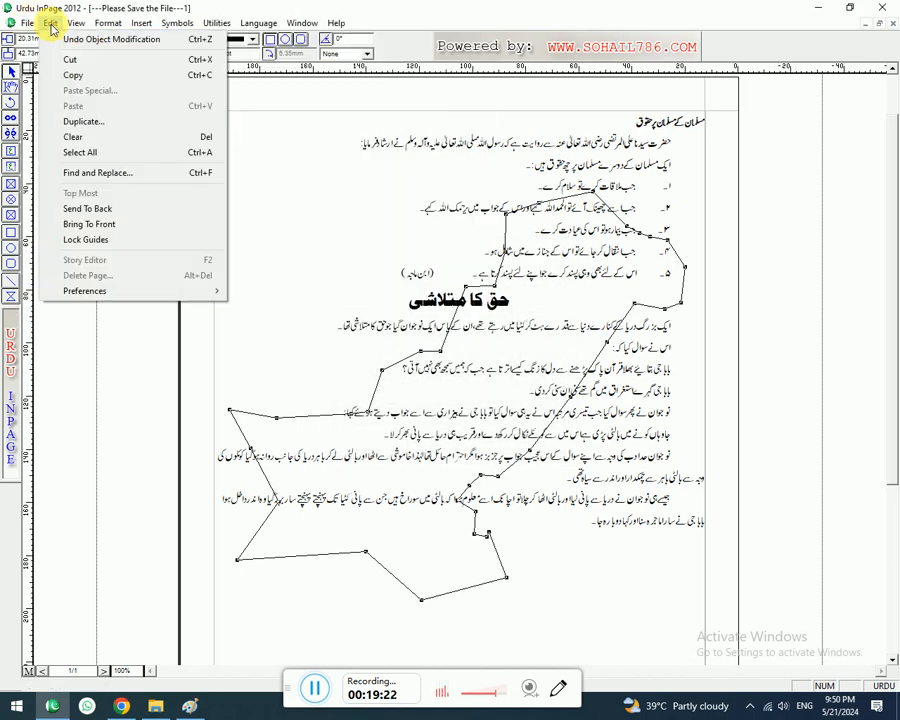
mouse_move(50, 23)
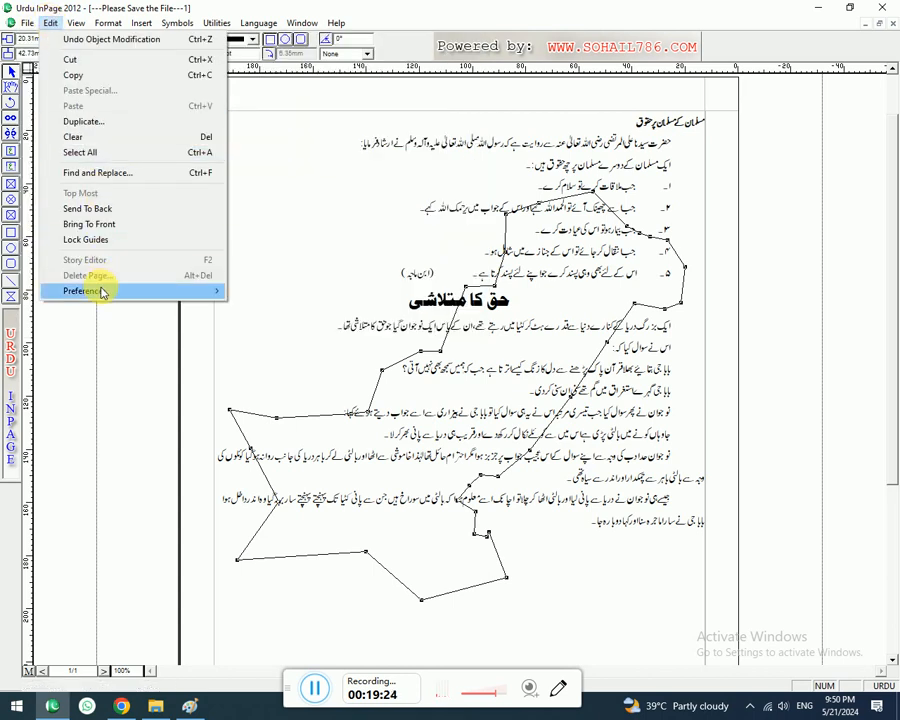
mouse_move(100, 290)
left_click(266, 305)
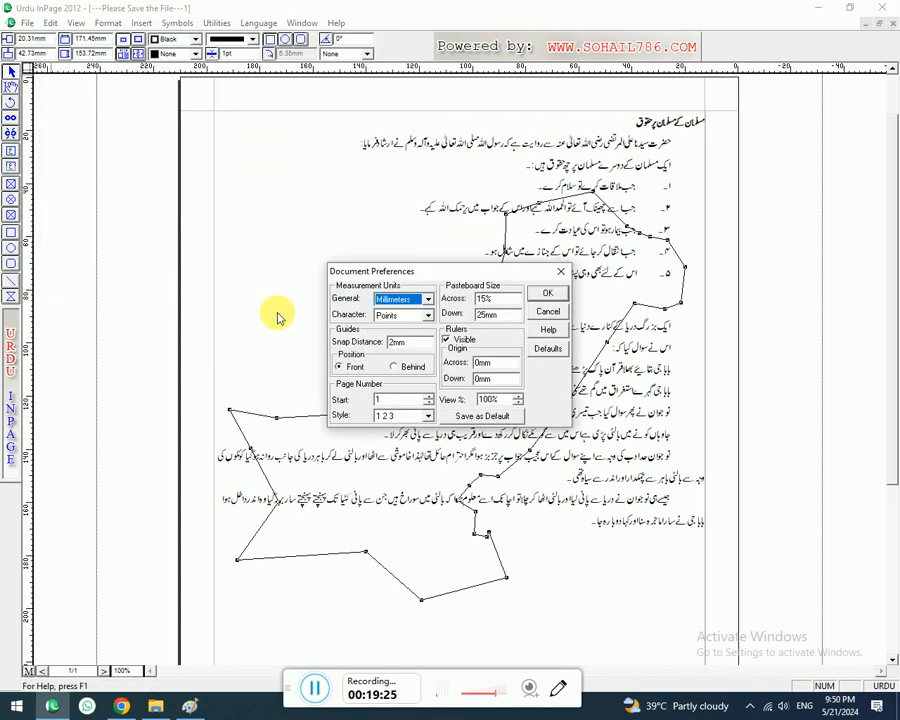
left_click(427, 299)
left_click(403, 314)
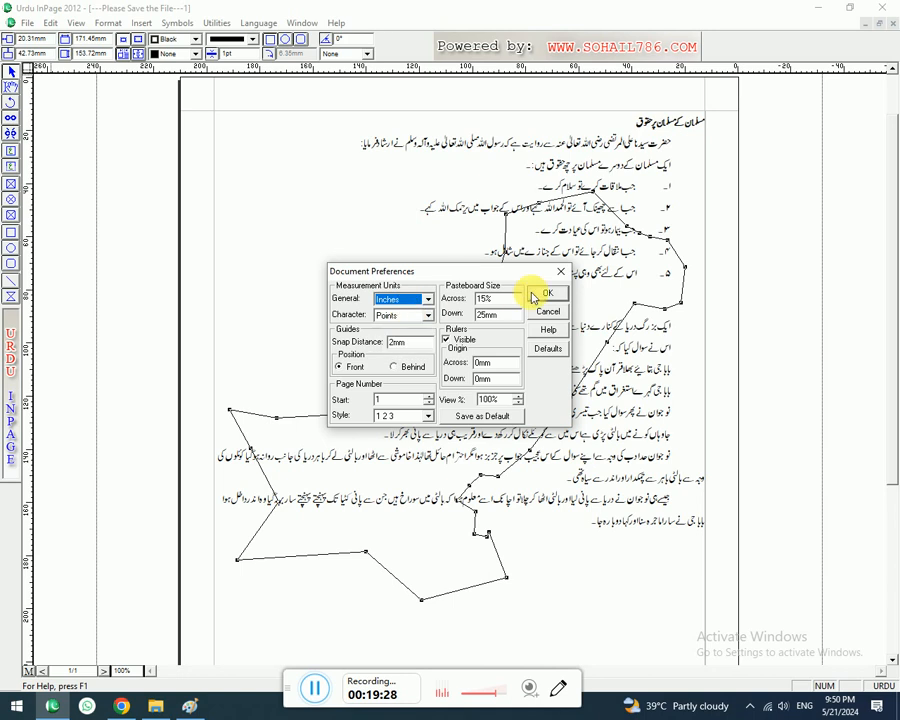
left_click(535, 293)
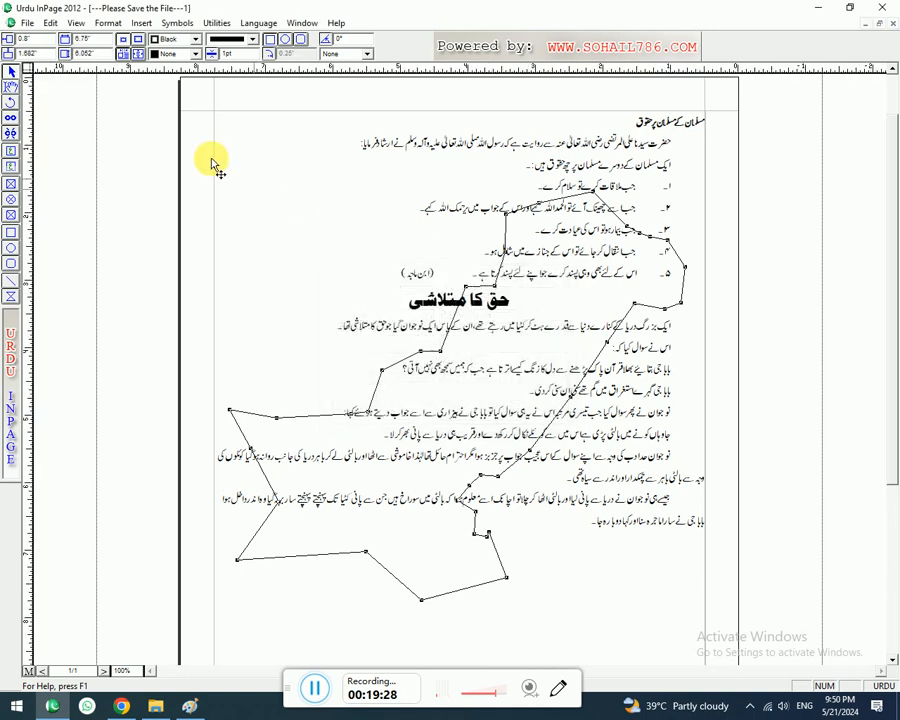
Set the map outline's left, top, right and bottom text run-around offsets to .5 inch each.
double_click(122, 53)
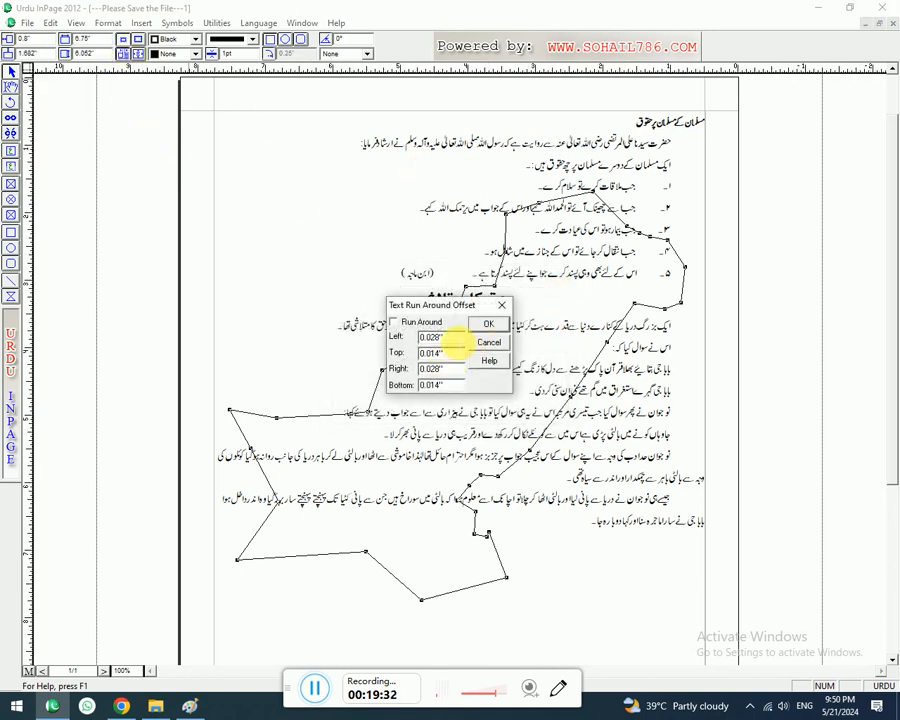
double_click(422, 338)
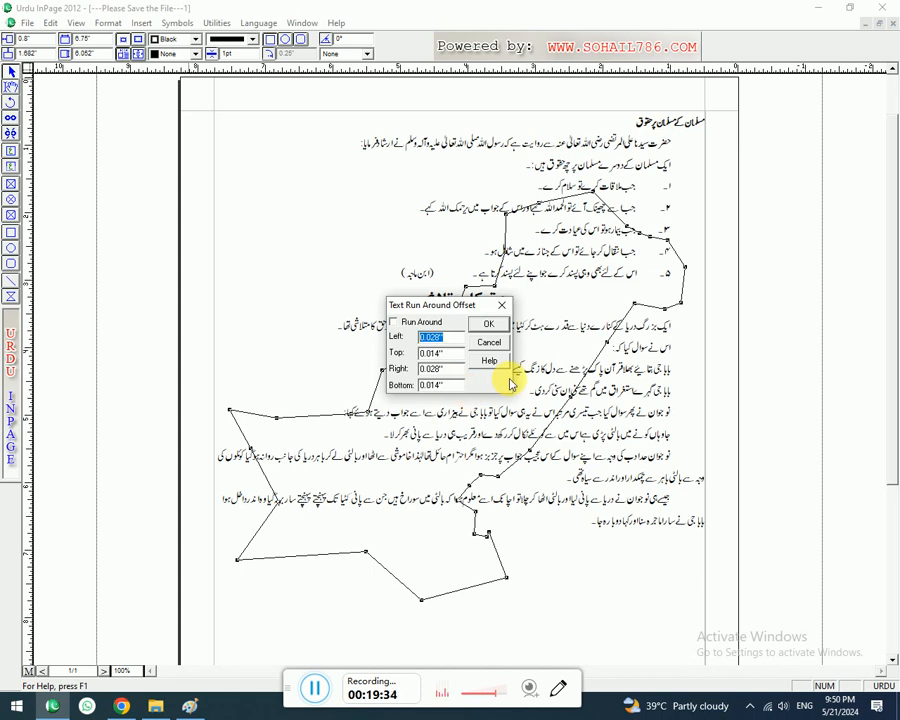
key("BackSpace")
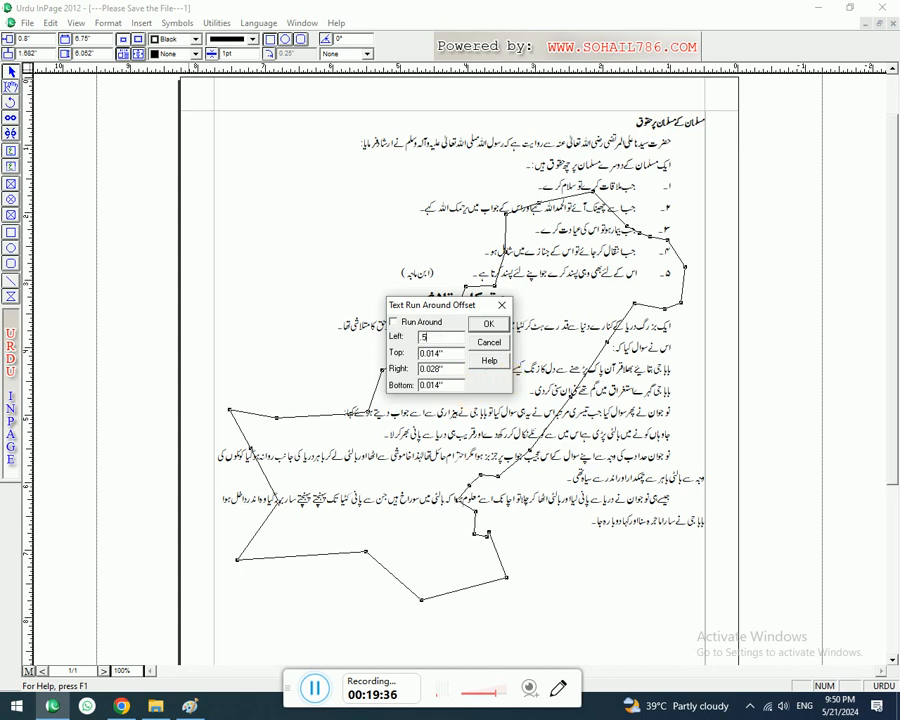
type(".5")
key("Tab")
type(".5")
key("Tab")
key("Tab")
type(".5")
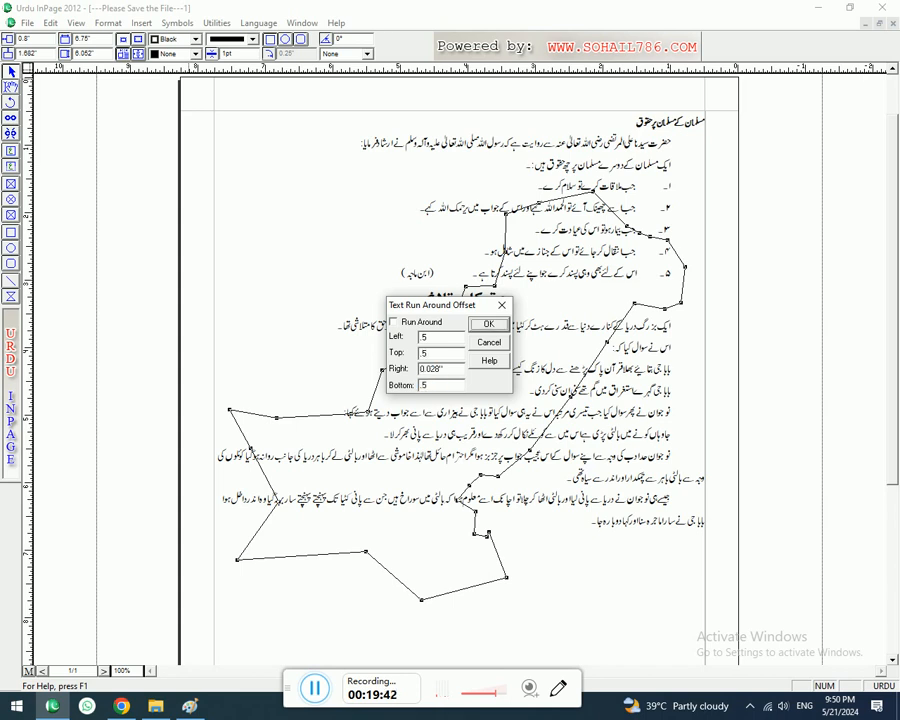
key("shift+Tab")
key("BackSpace")
key("Return")
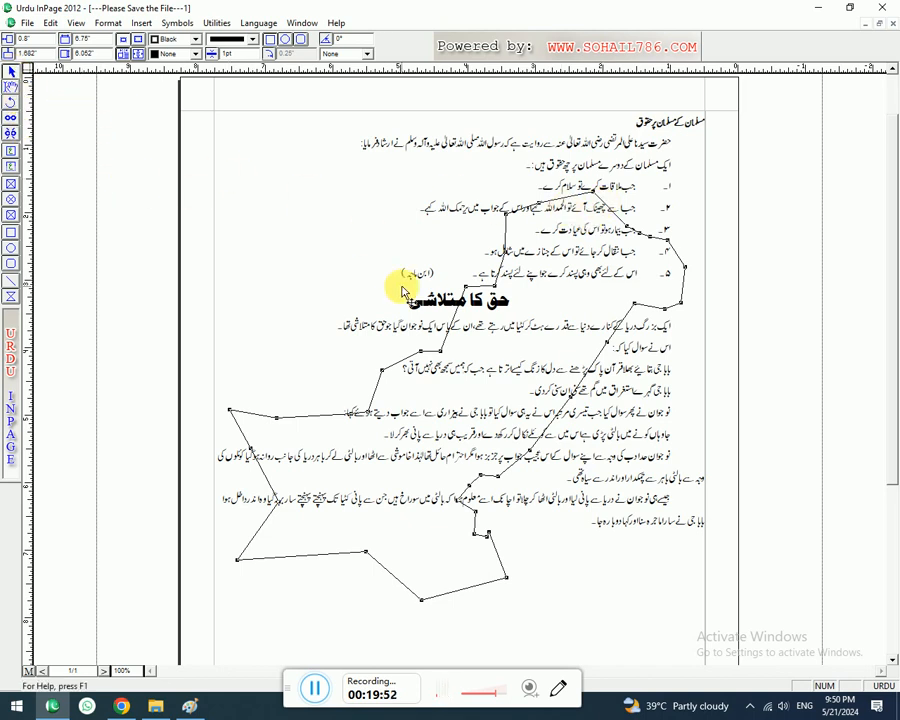
Enable Run Around in the map outline's object properties so the Urdu text flows around it.
double_click(598, 368)
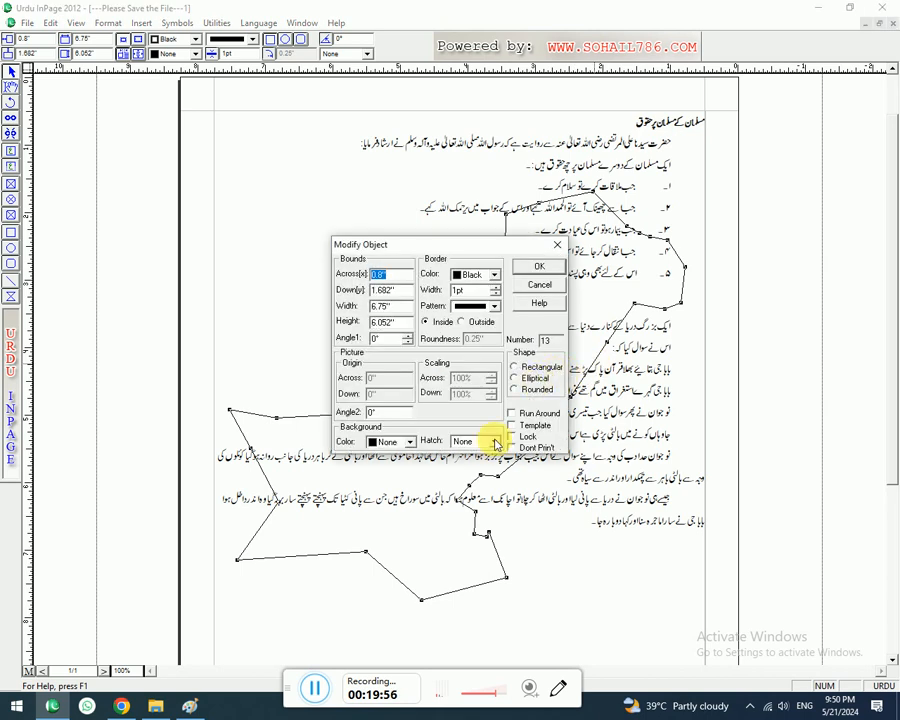
left_click(512, 413)
left_click(538, 270)
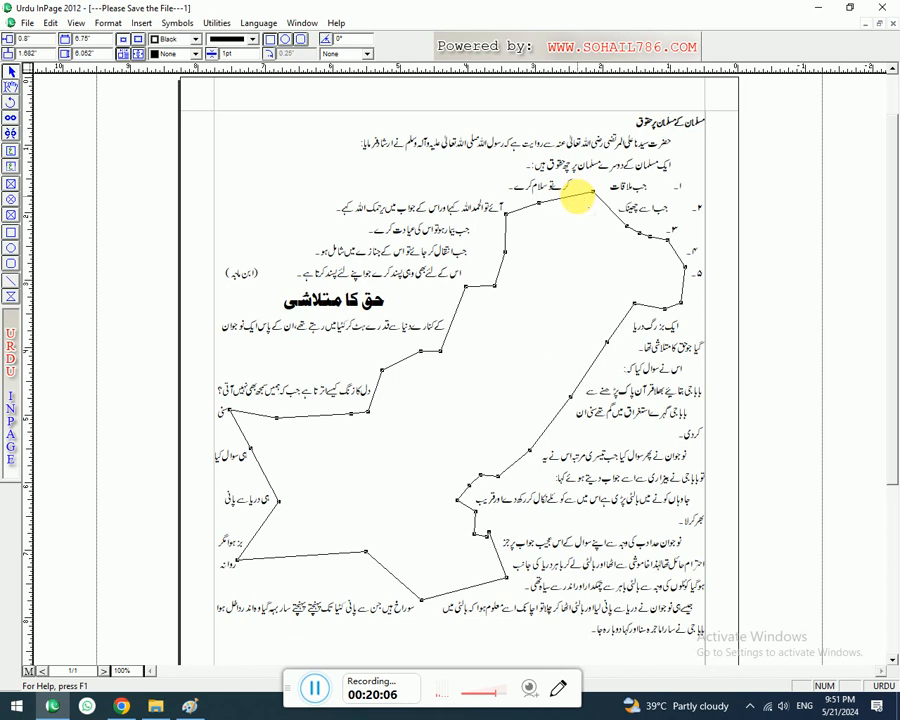
Disable Run Around for the map outline in its object properties.
double_click(577, 194)
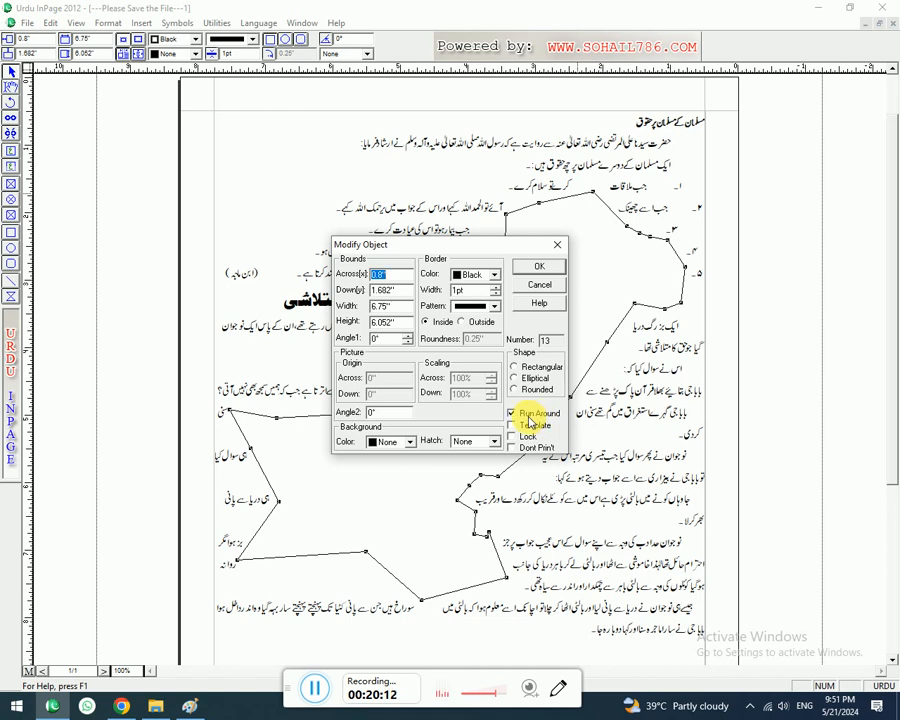
left_click(525, 413)
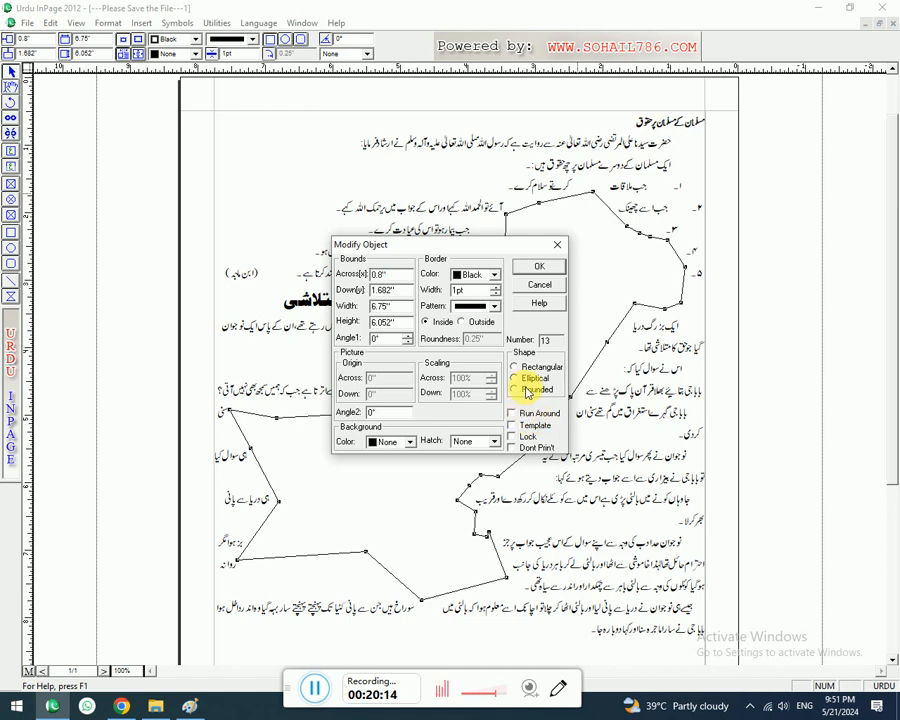
left_click(539, 267)
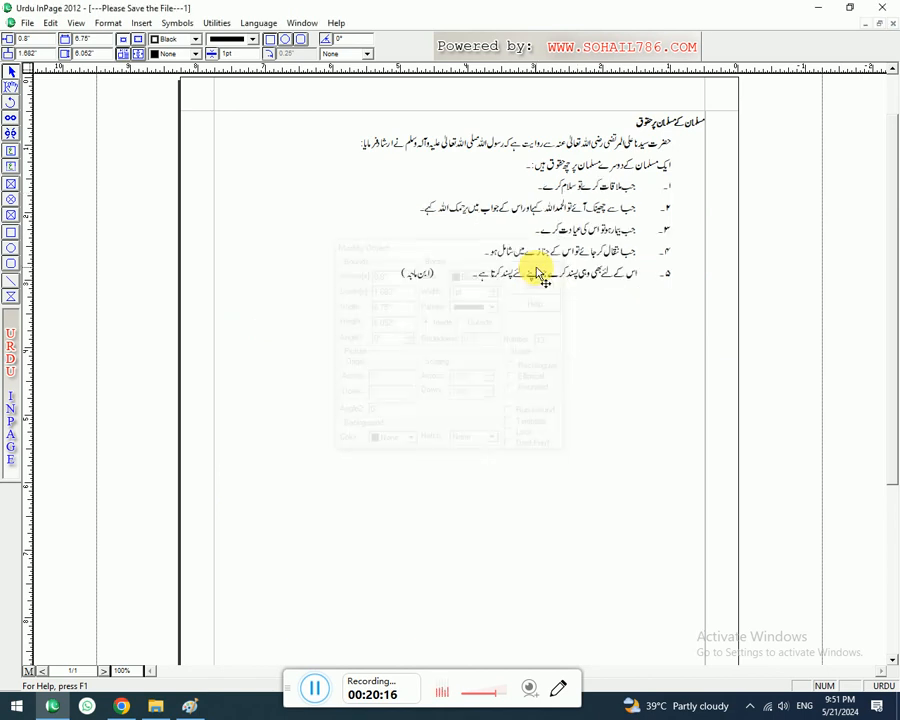
Enable Run Around for the map outline in its text run-around offset settings and check those settings again.
double_click(123, 54)
left_click(396, 322)
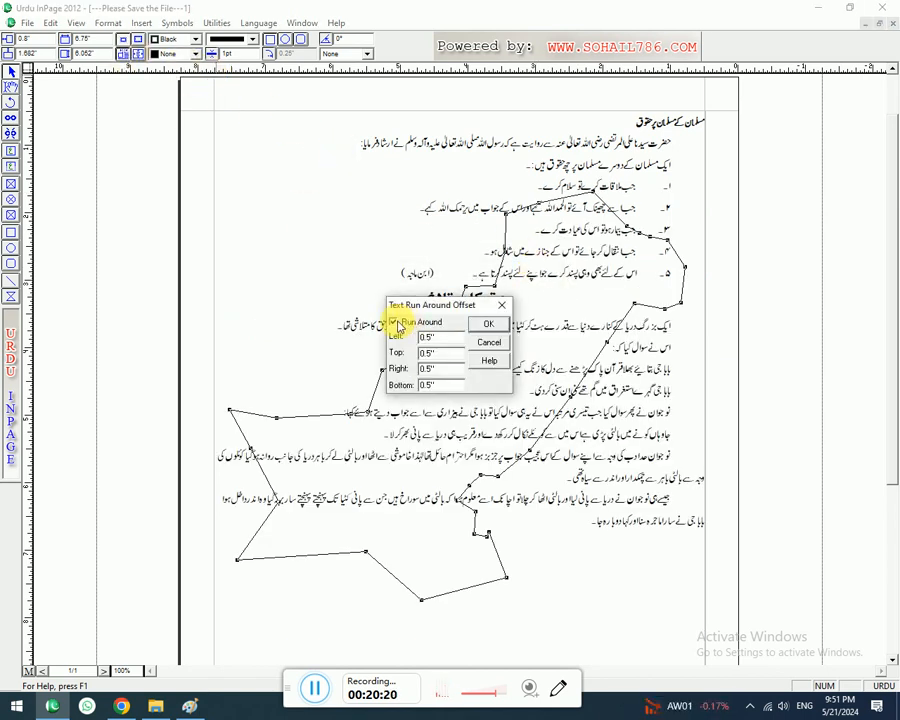
left_click(489, 324)
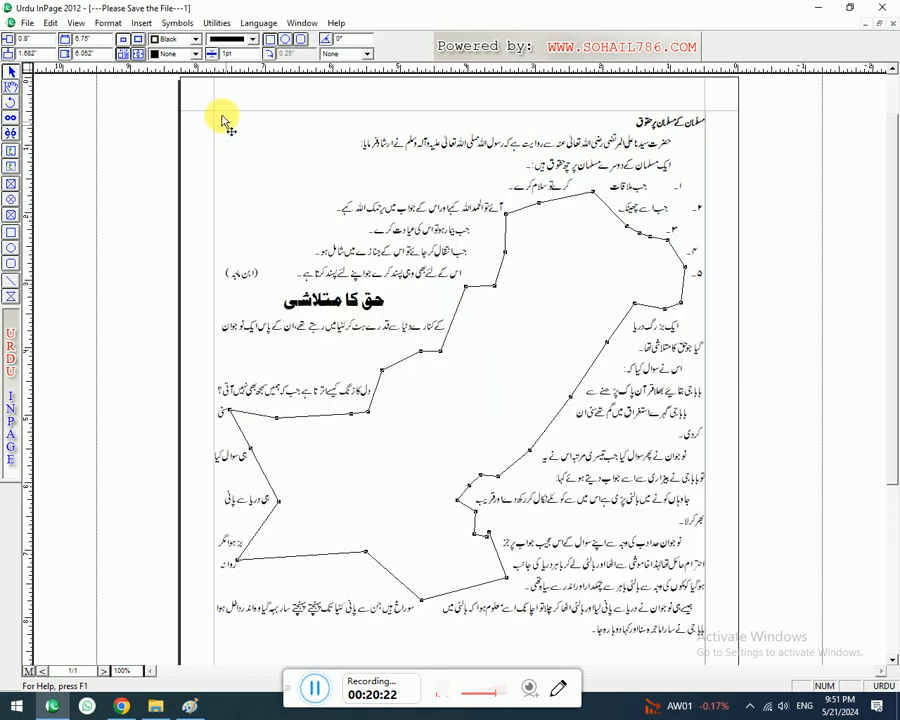
double_click(123, 54)
left_click(502, 342)
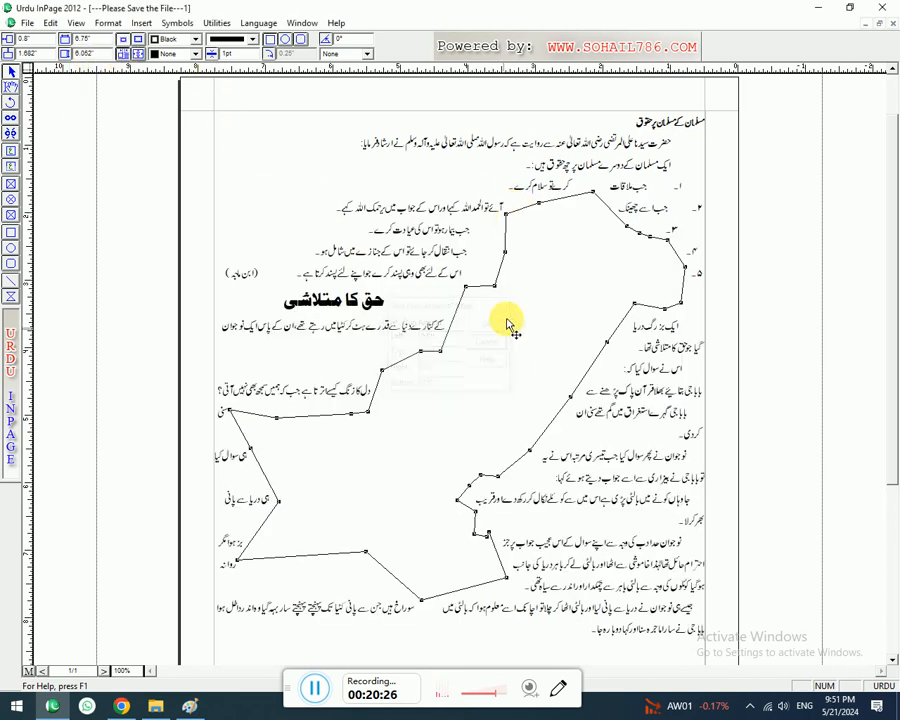
Turn off Run Around again in the map outline's object properties.
double_click(607, 208)
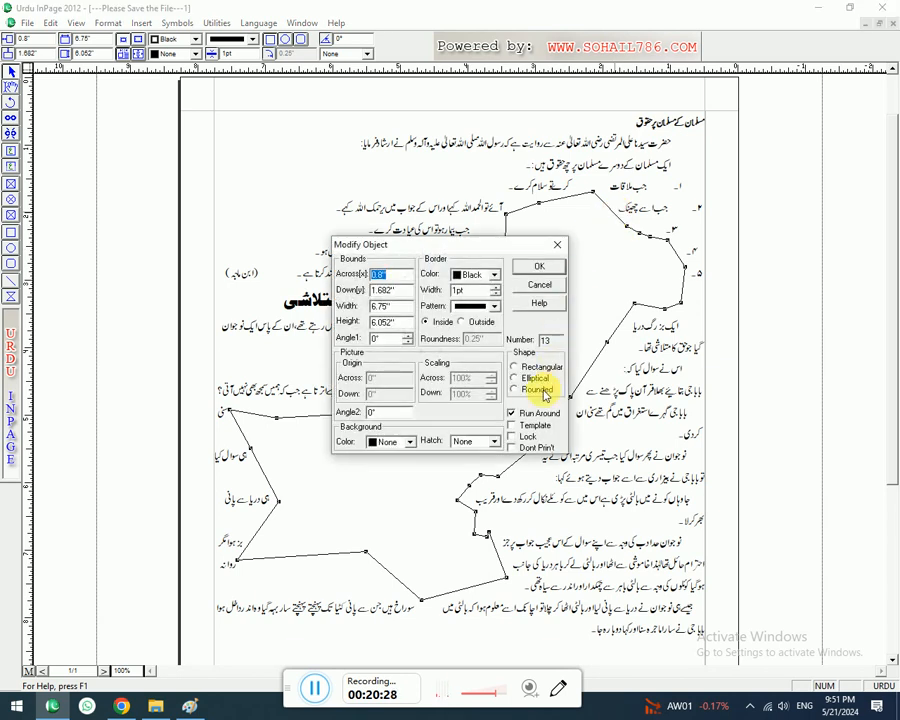
left_click(526, 416)
left_click(539, 266)
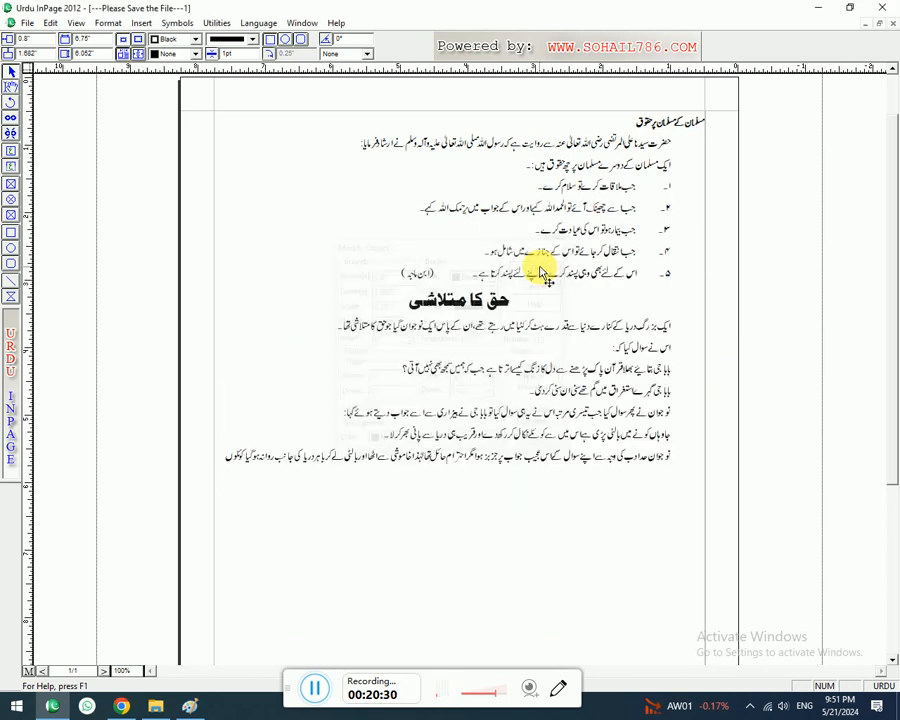
Turn Run Around back on for the map outline through its text run-around offset settings.
left_click(137, 53)
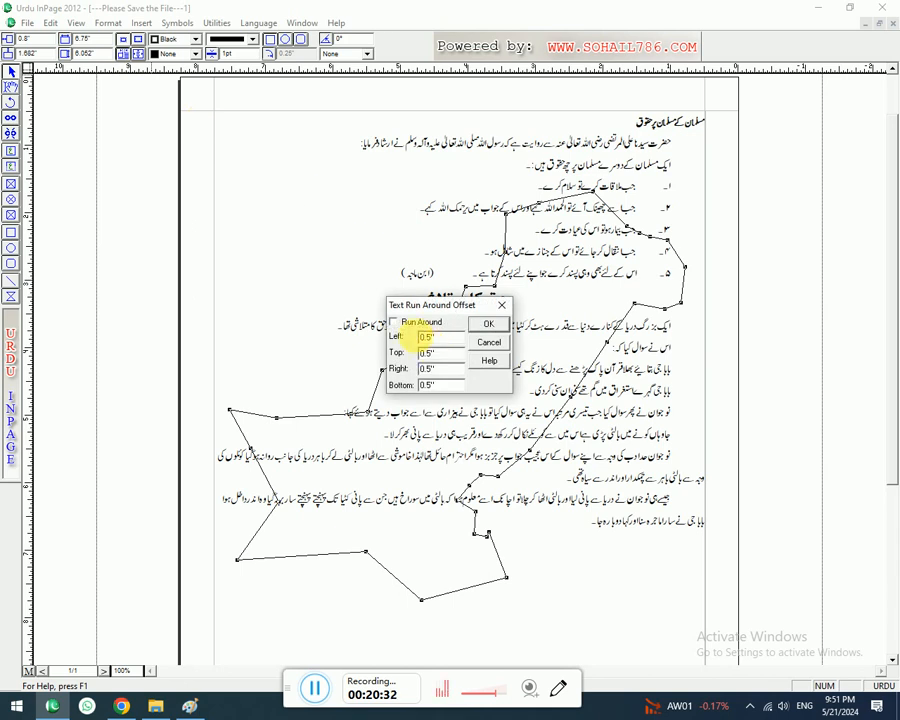
left_click(444, 324)
left_click(480, 324)
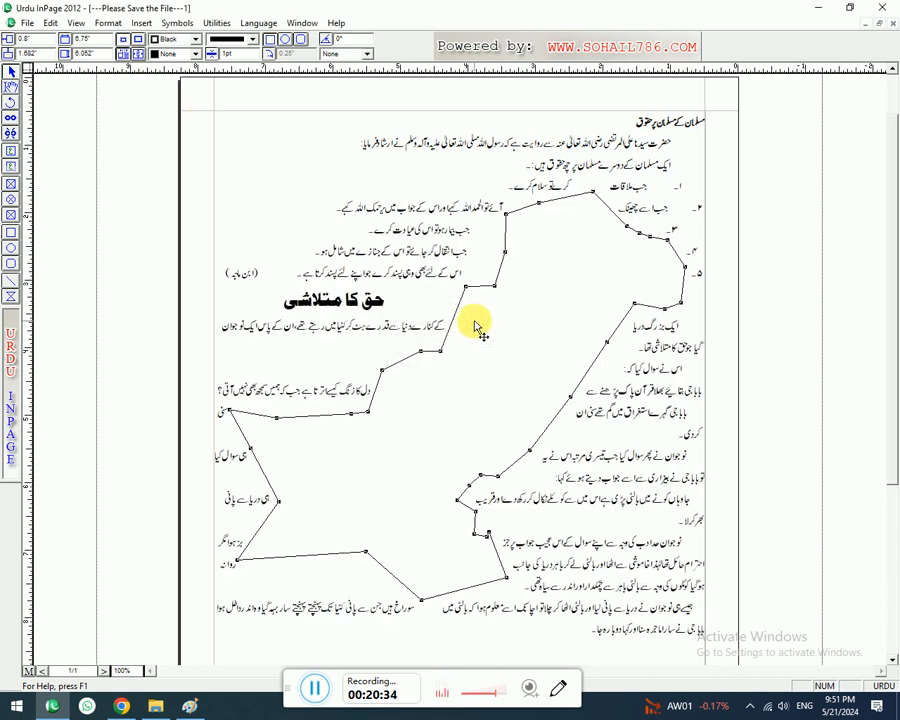